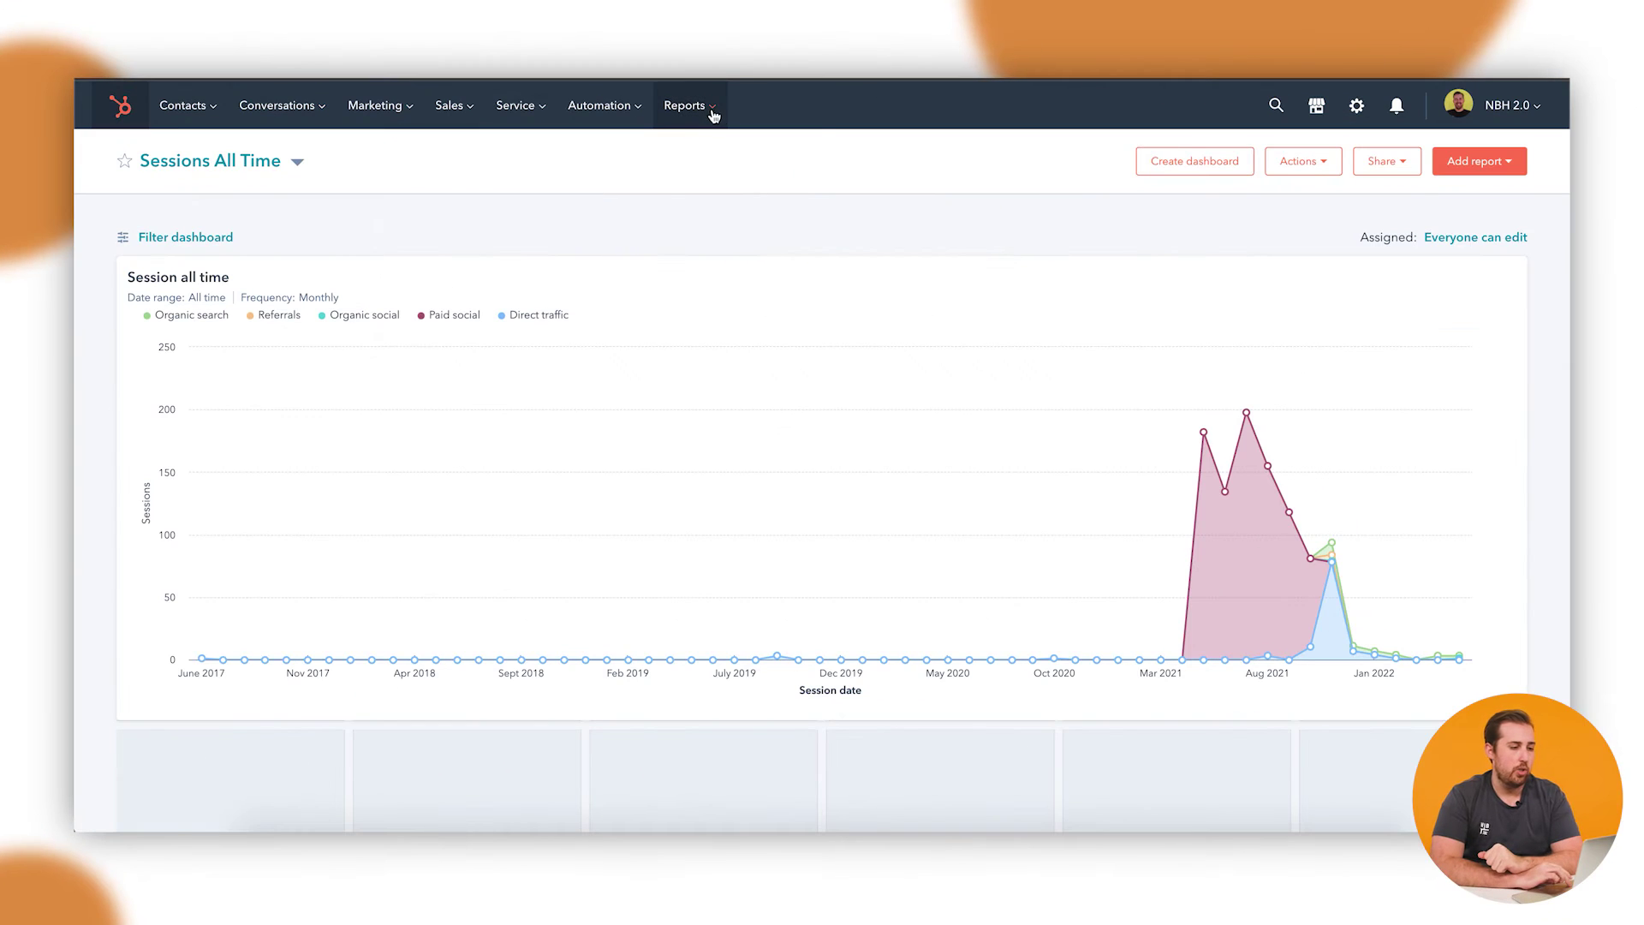
# Open the Reports list of 28 saved reports from the Reports menu, after a brief stop at Dashboards
pyautogui.moveTo(713, 115)
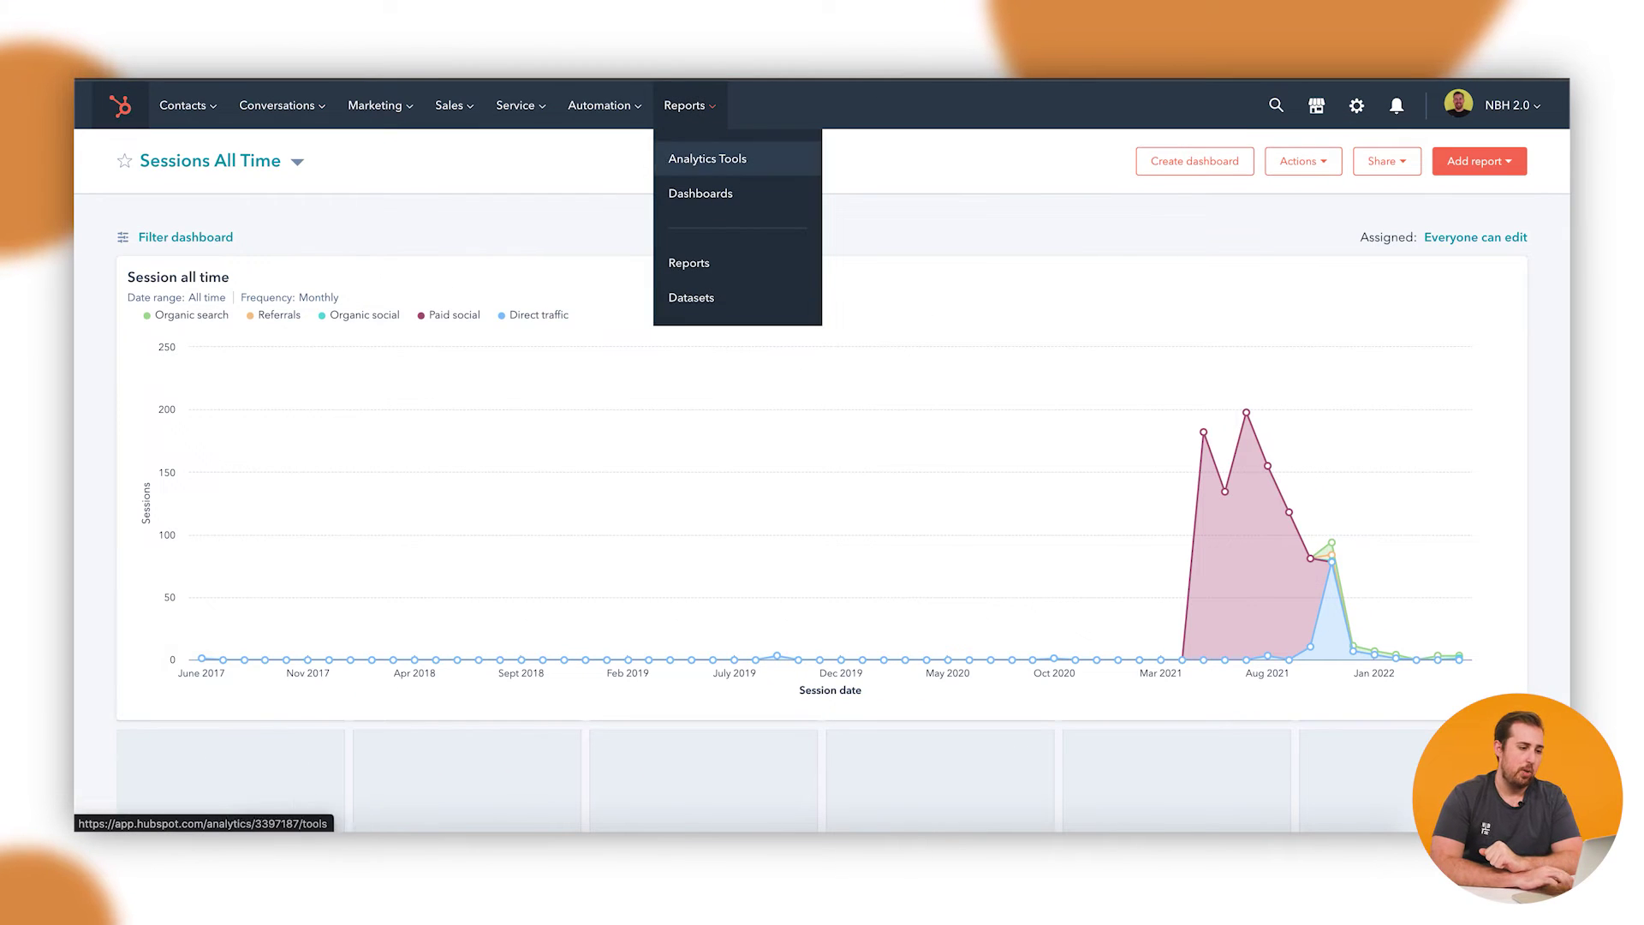
pyautogui.click(713, 265)
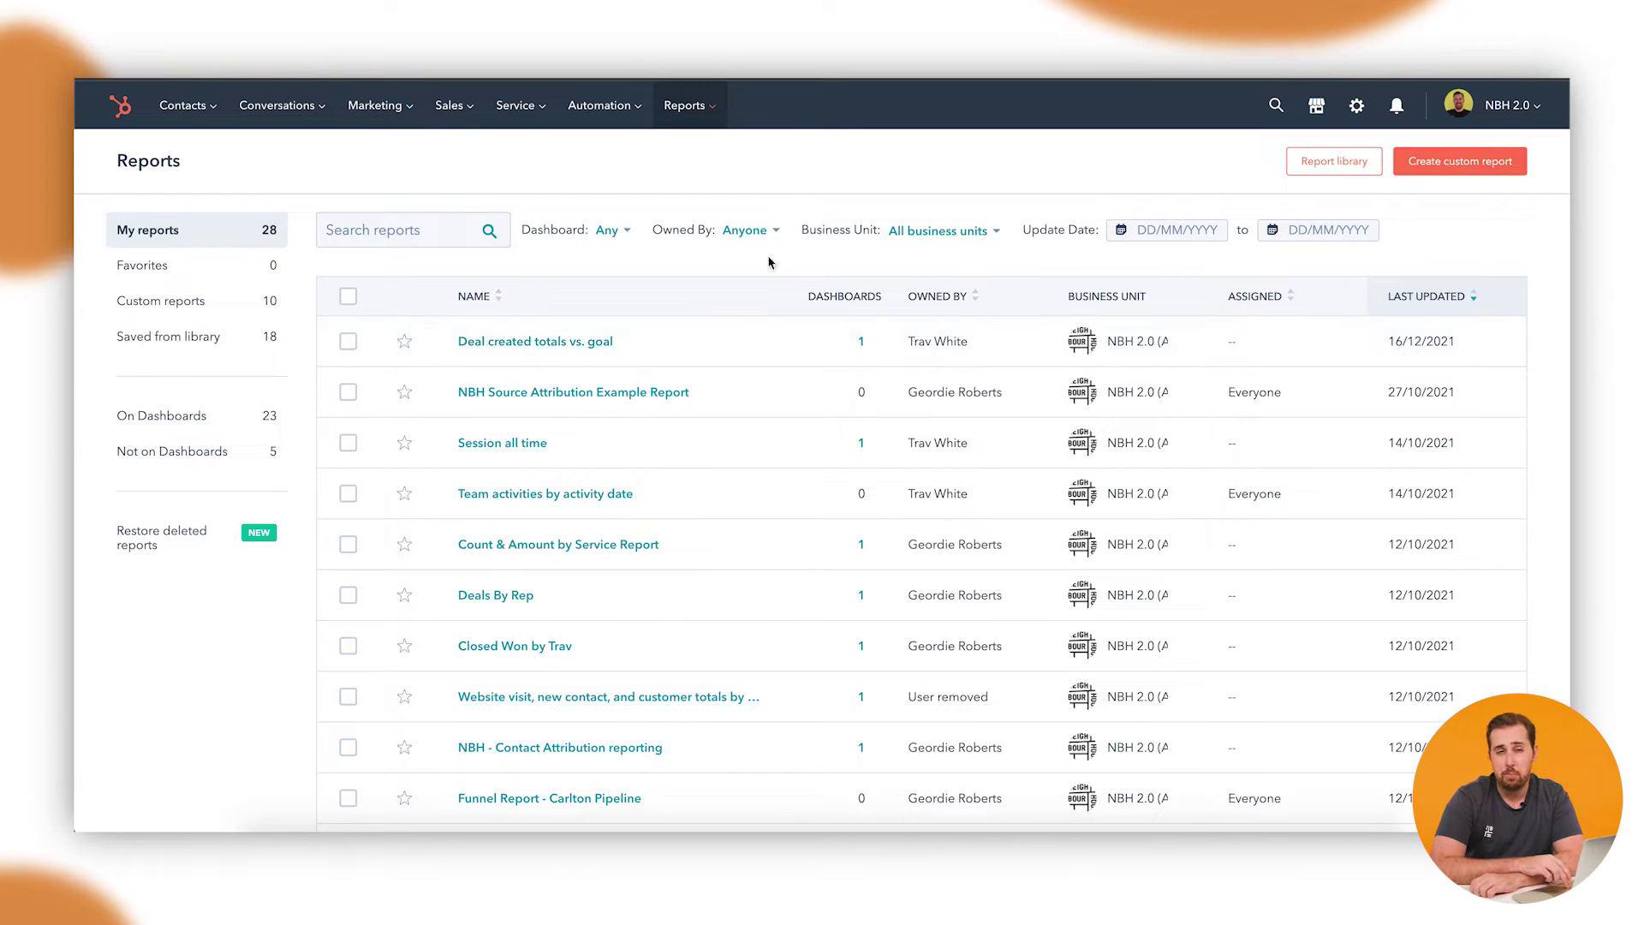
pyautogui.moveTo(676, 116)
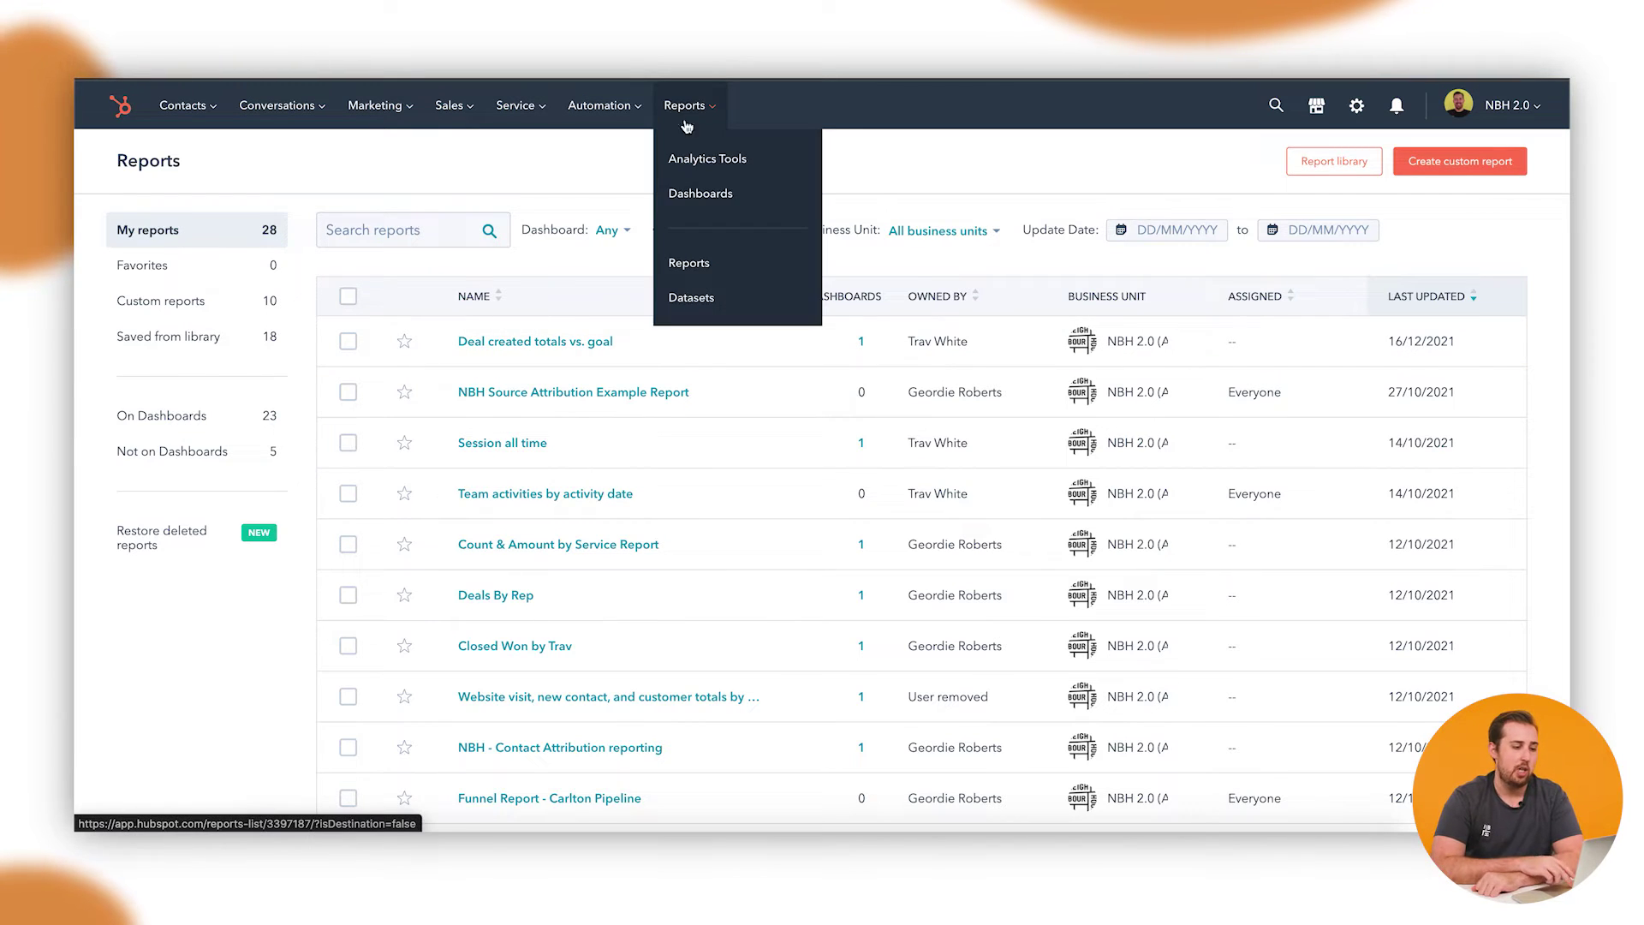
pyautogui.click(709, 195)
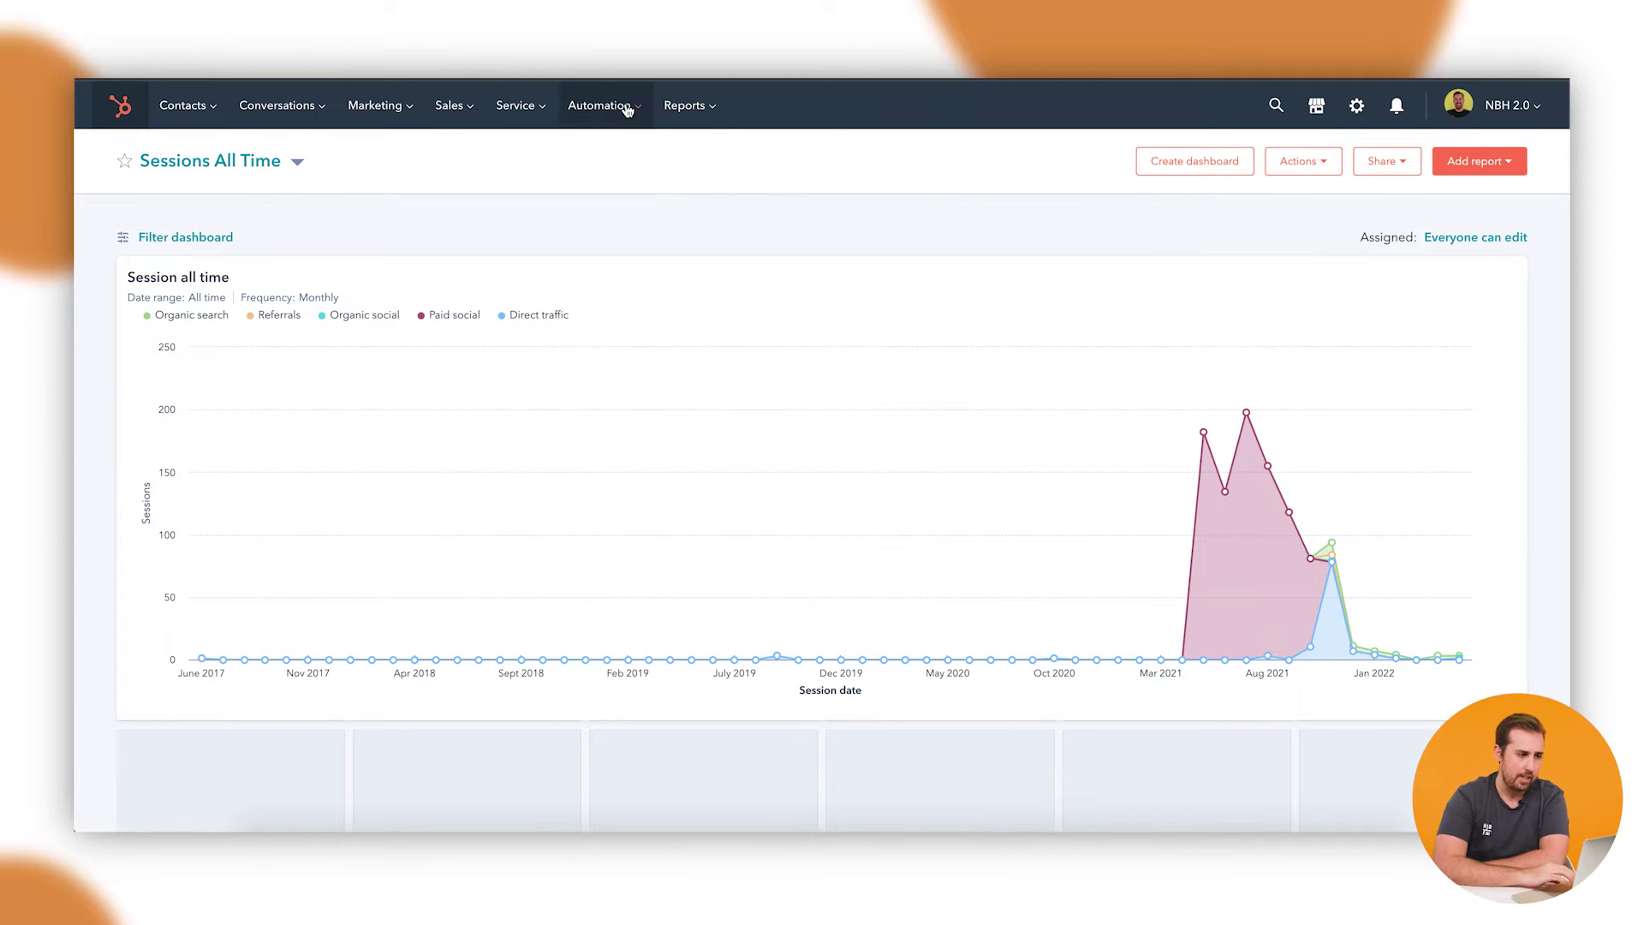
pyautogui.moveTo(684, 117)
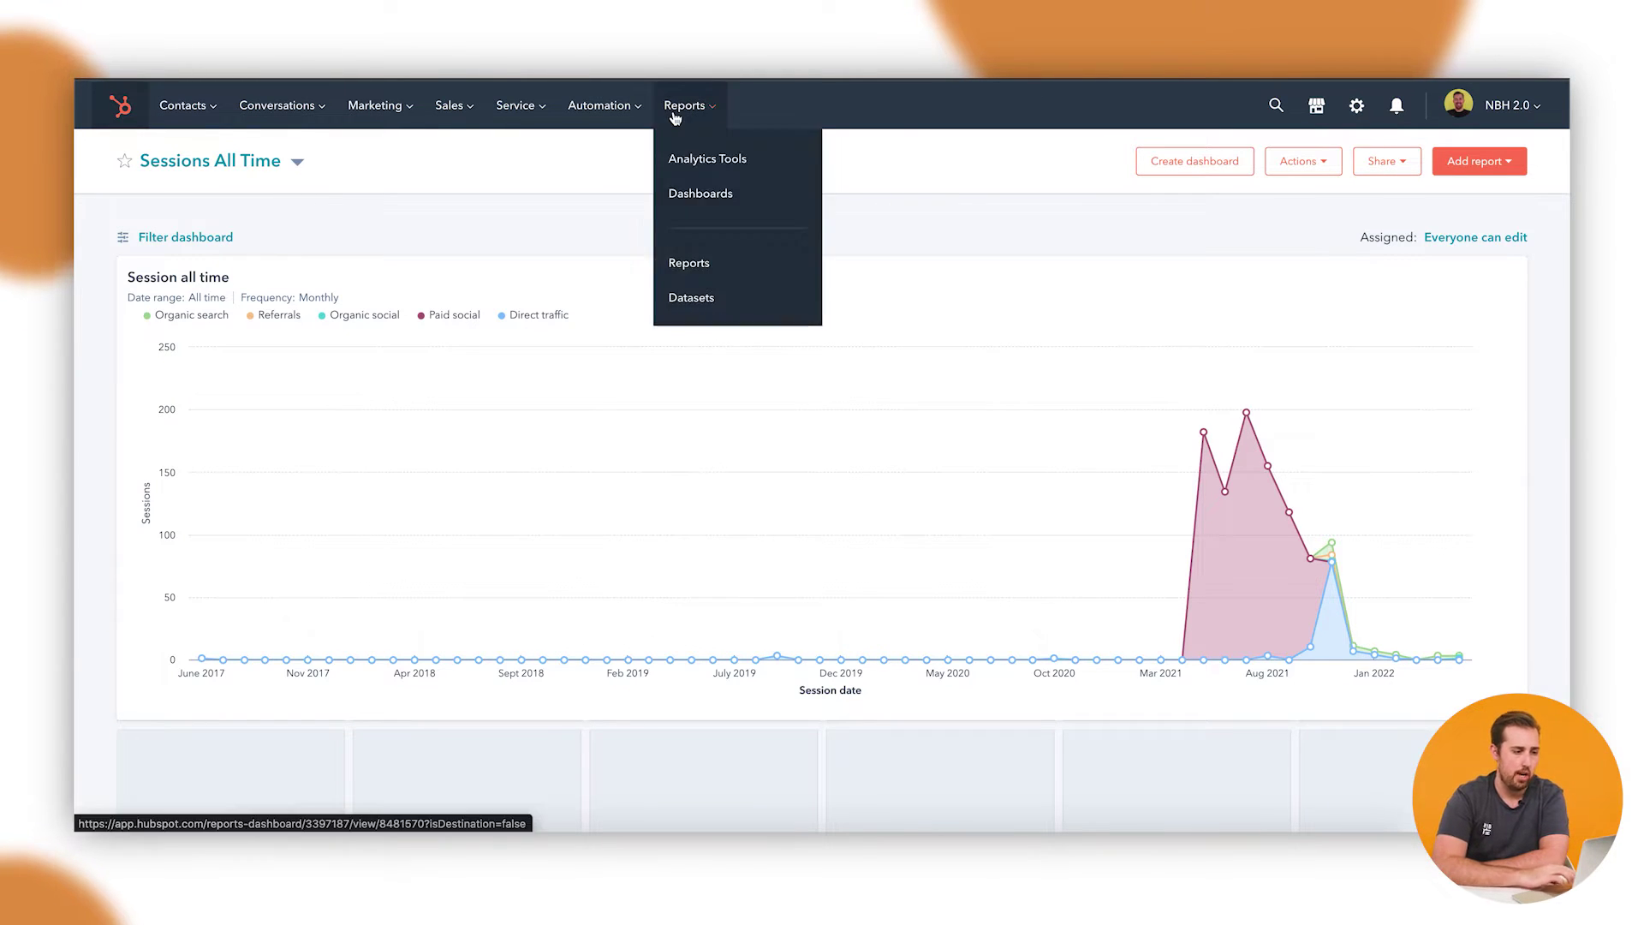
pyautogui.click(700, 263)
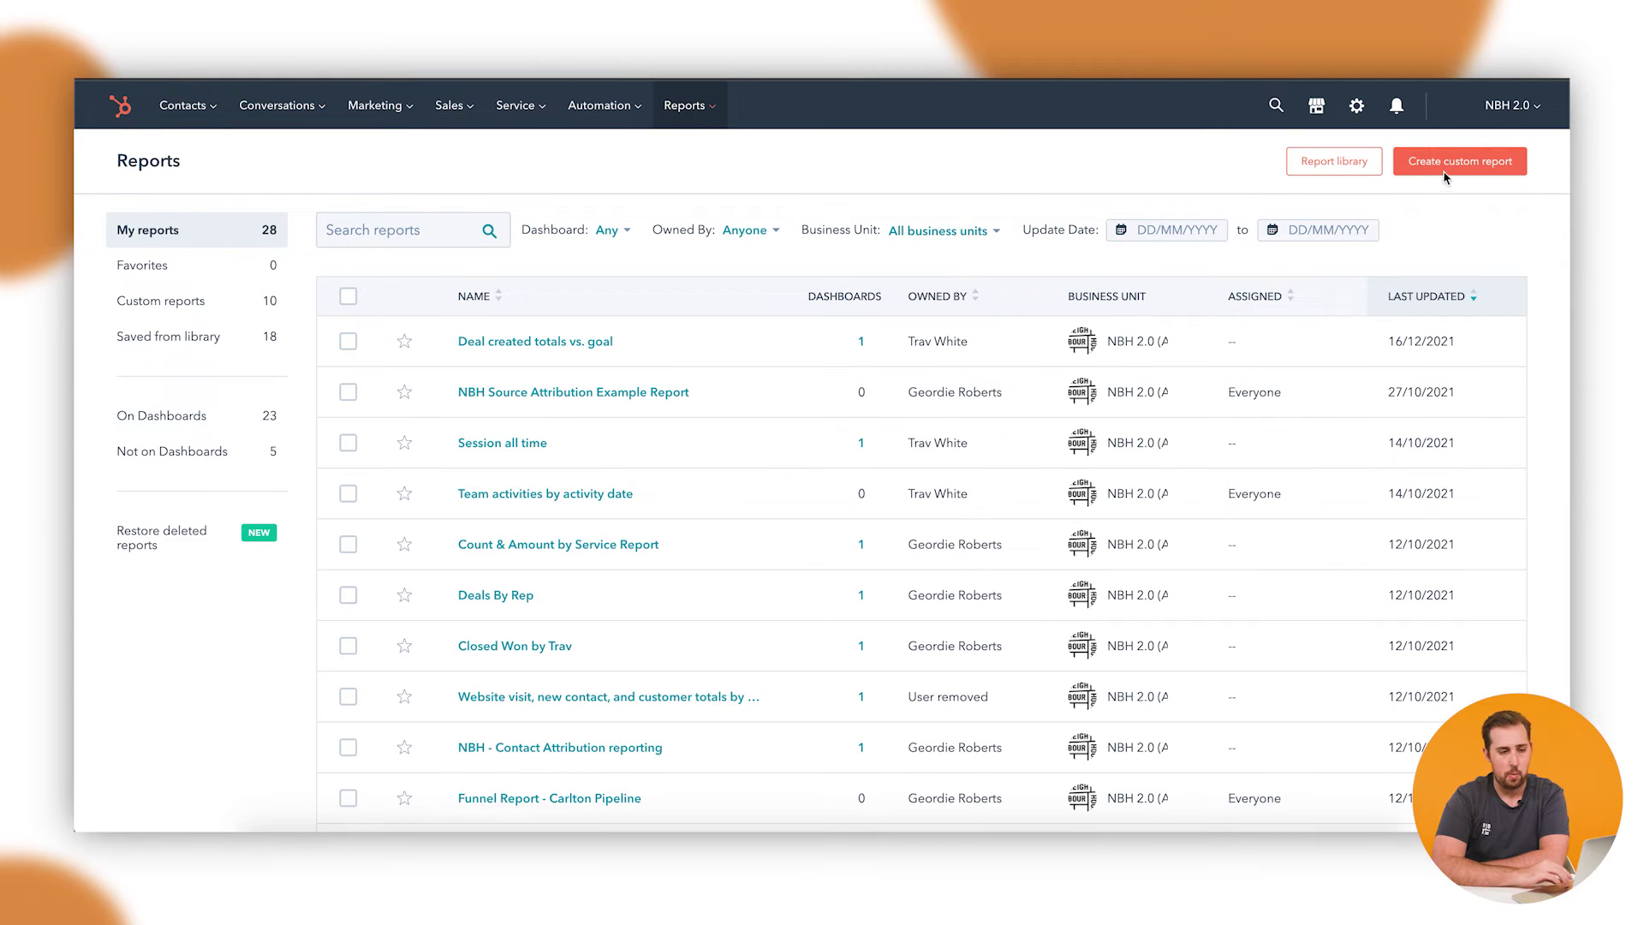
# Create a custom report and choose the Single object card
pyautogui.click(1447, 174)
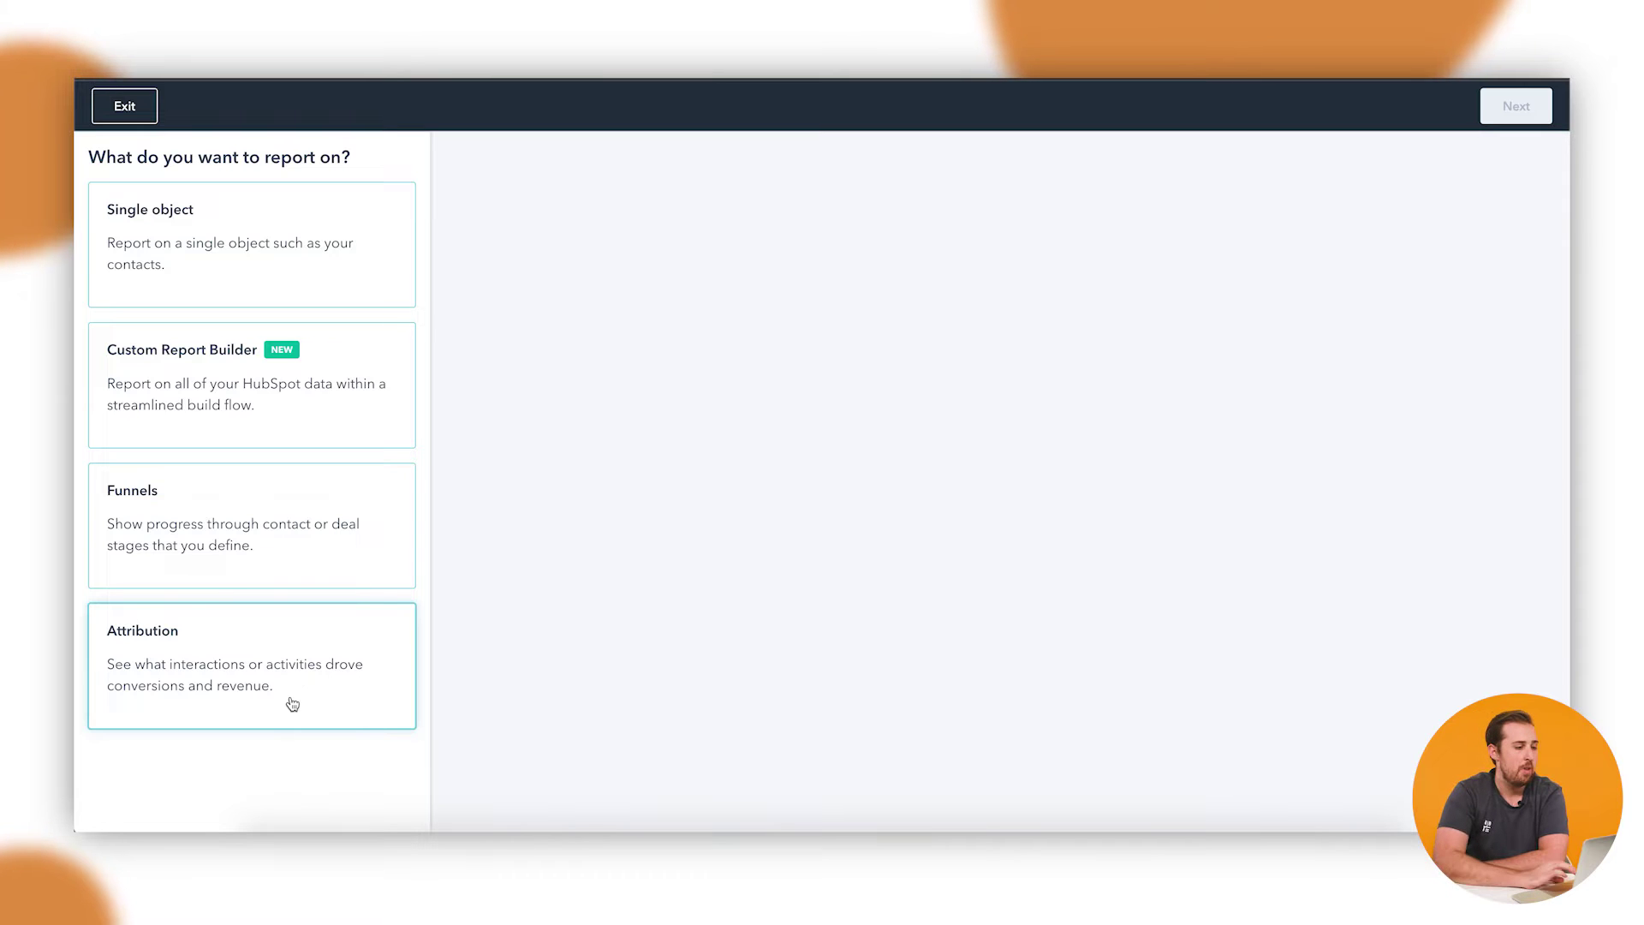
pyautogui.click(308, 225)
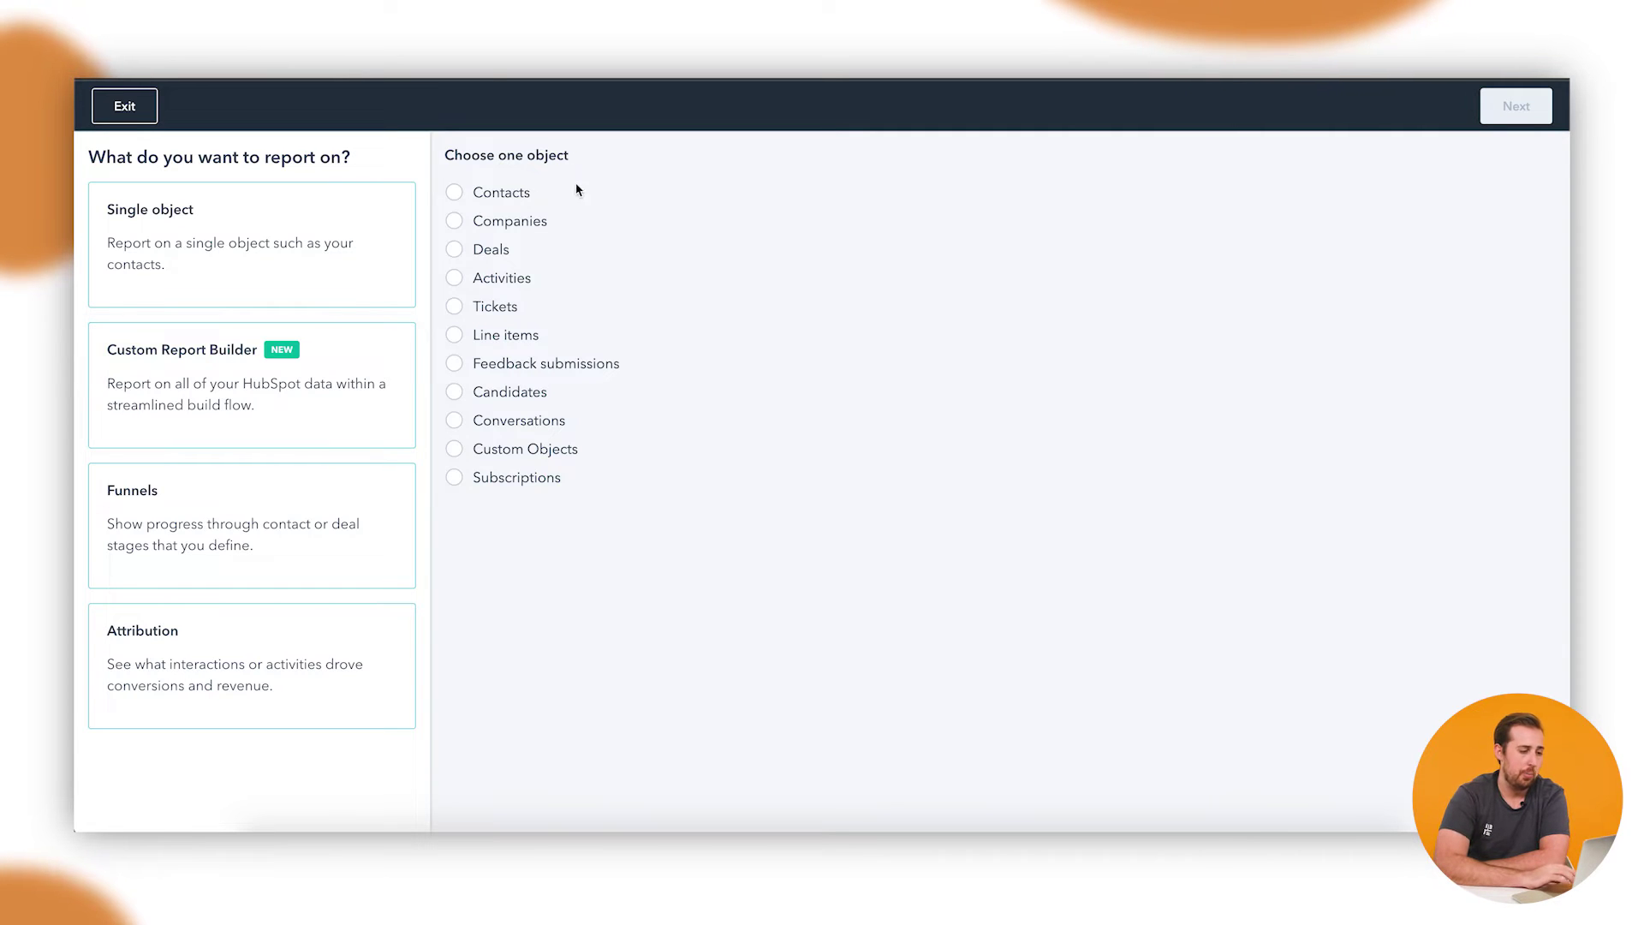
# Pick Contacts as the object and add the Lead status and Start Date (Example) properties
pyautogui.click(503, 198)
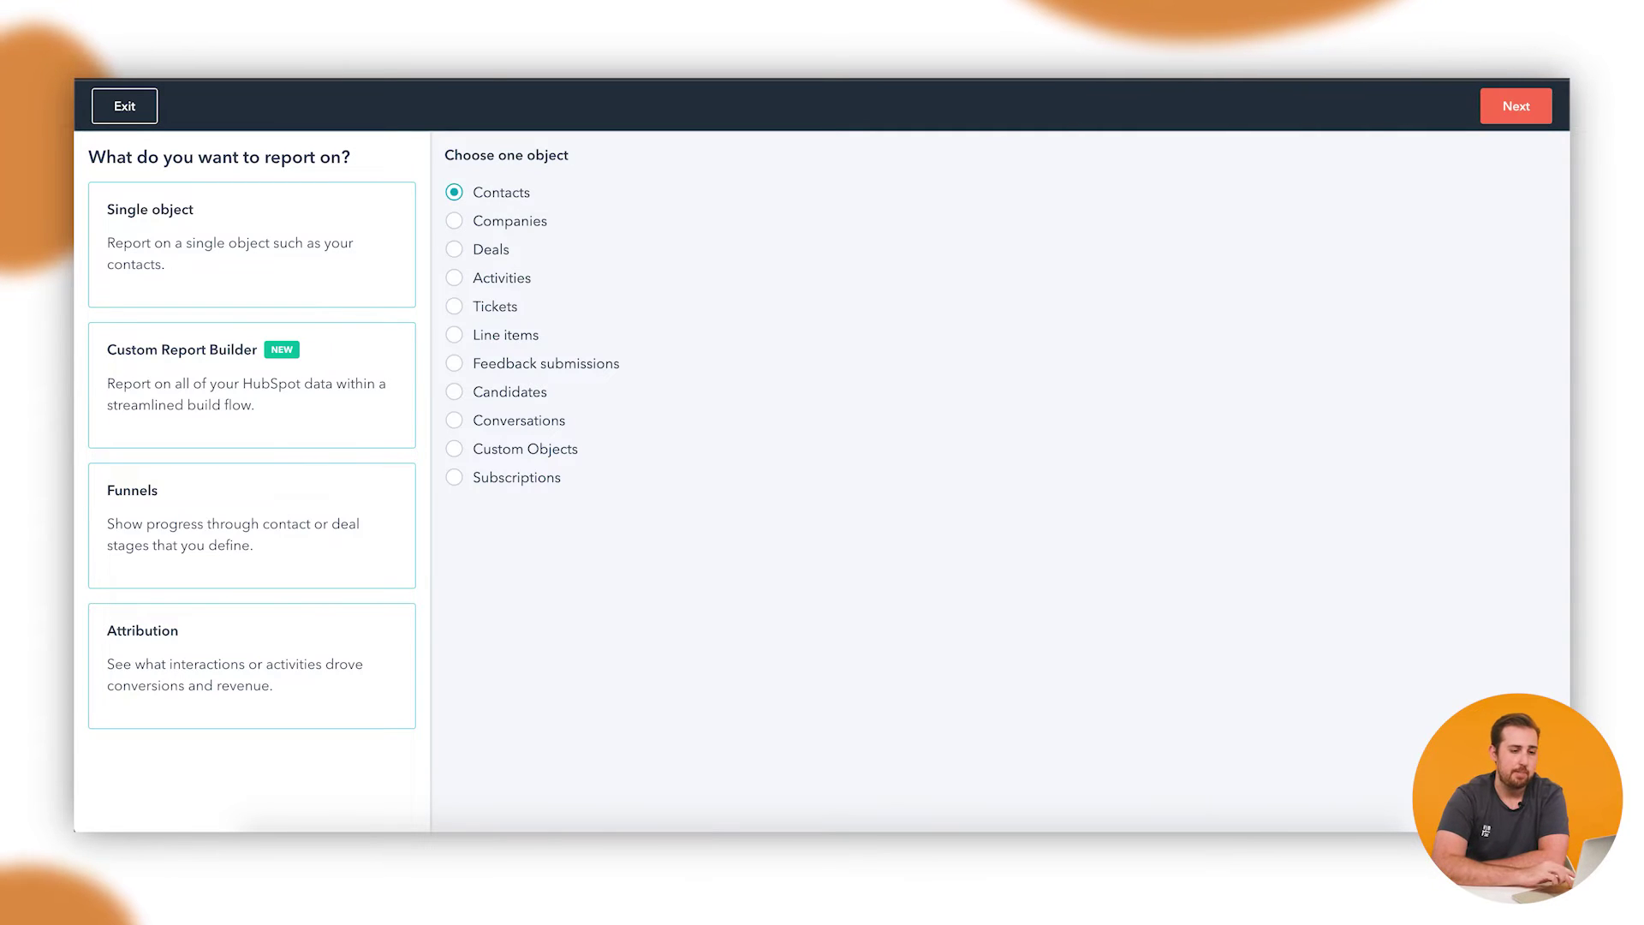
pyautogui.click(1504, 108)
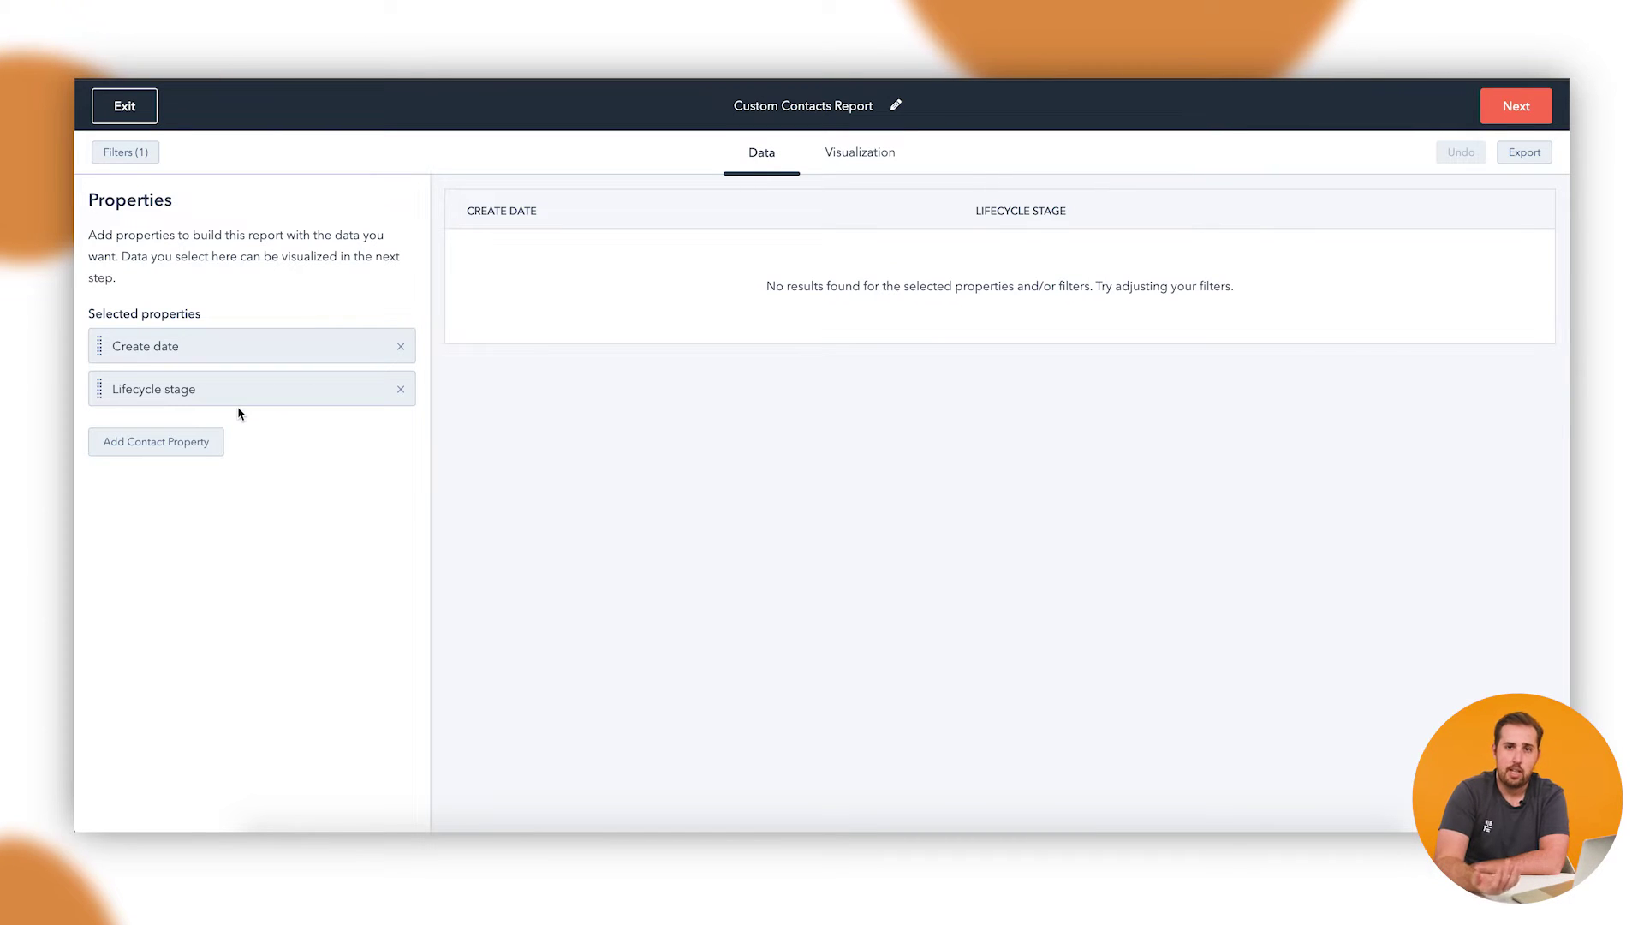
pyautogui.click(204, 441)
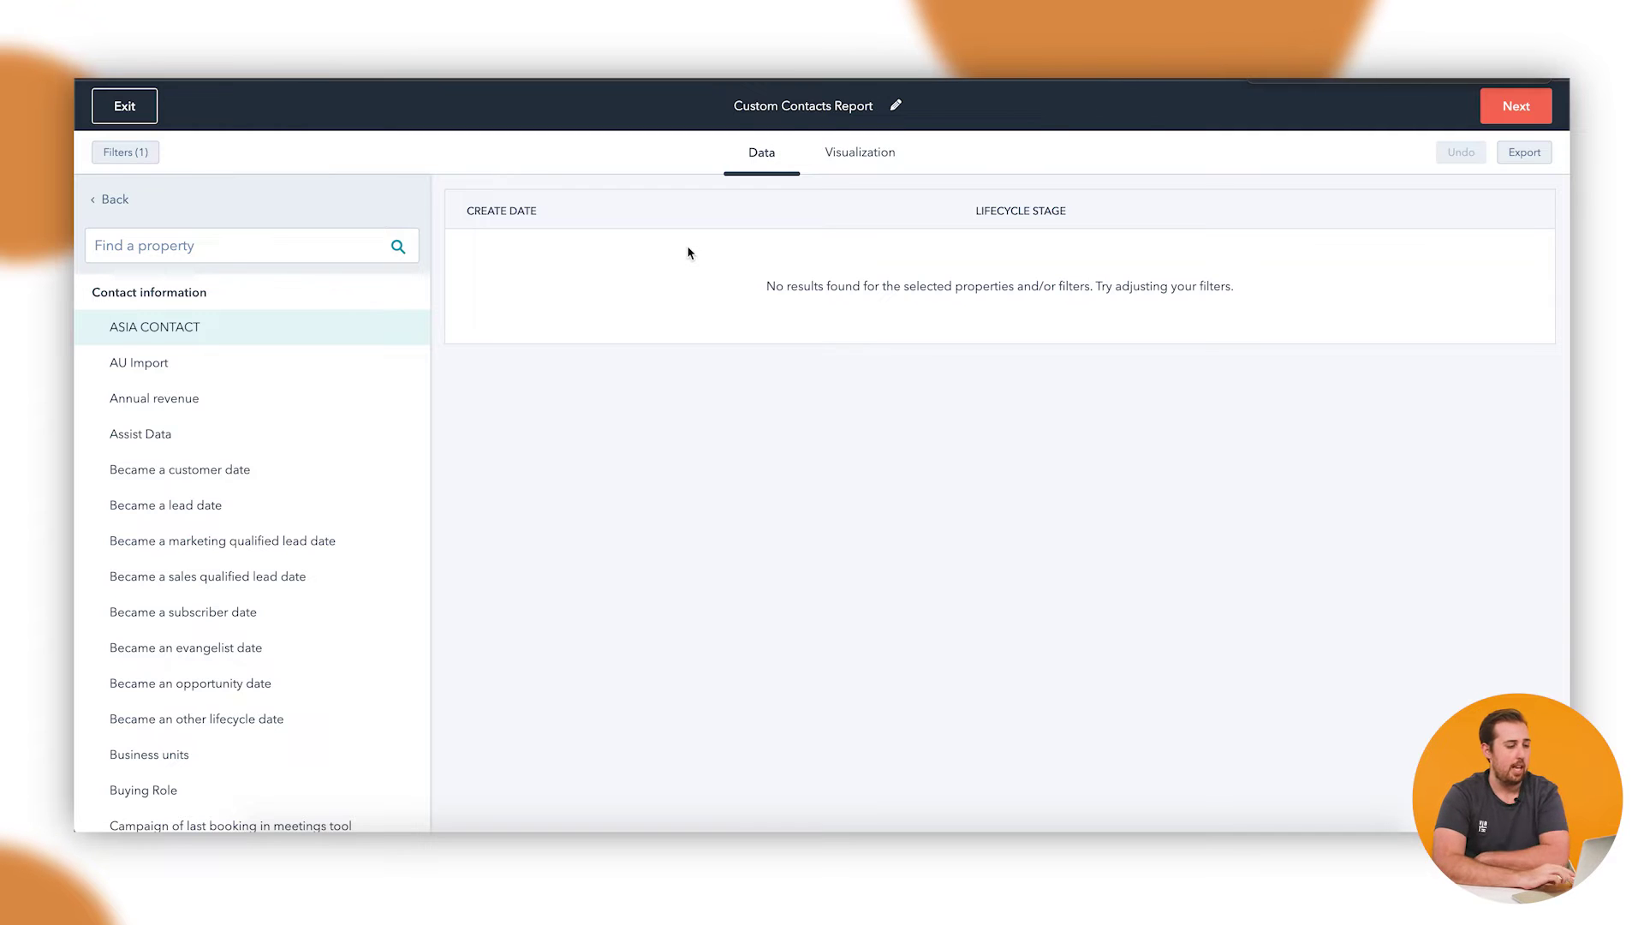
pyautogui.click(336, 244)
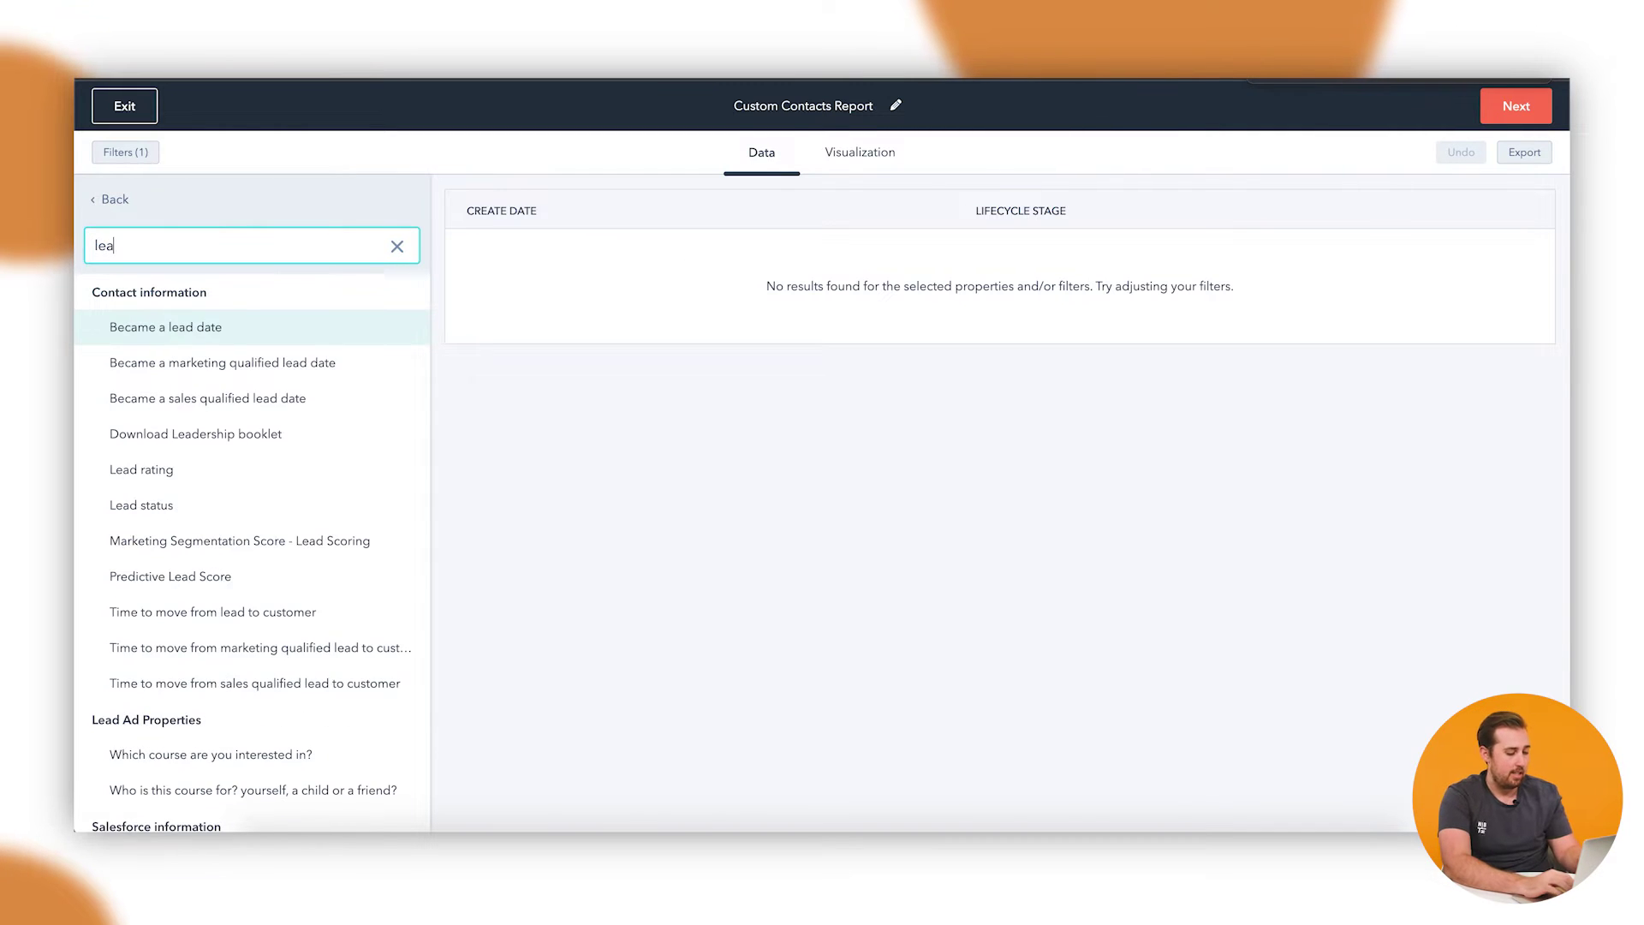
pyautogui.write('d stat')
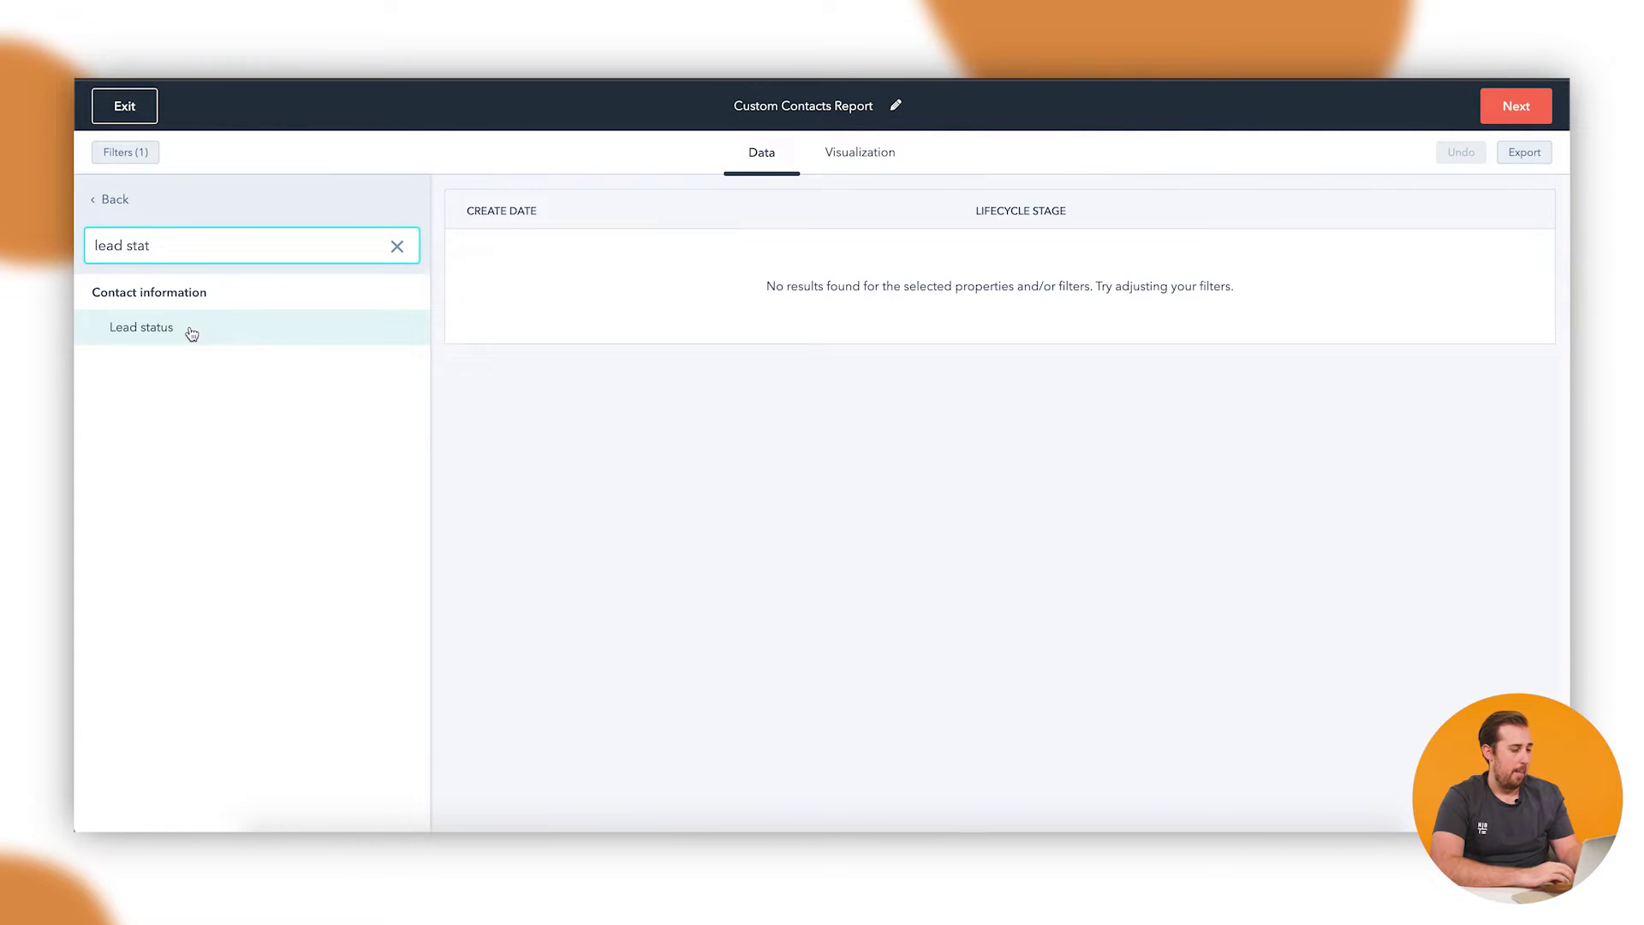
pyautogui.click(190, 330)
pyautogui.click(147, 484)
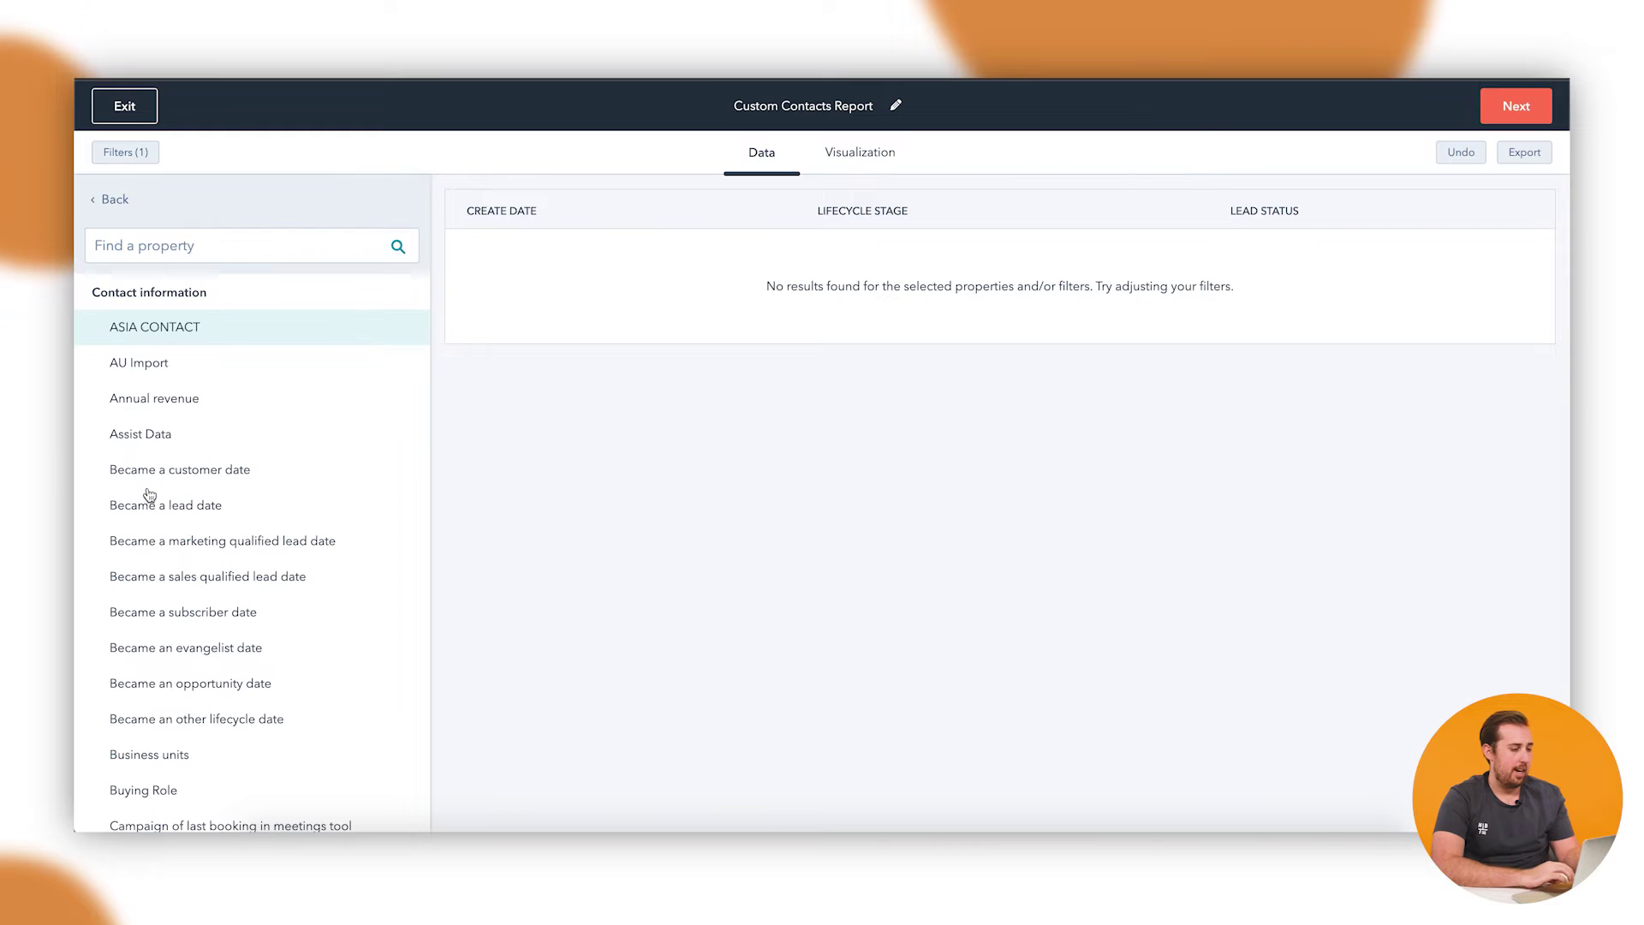
pyautogui.click(232, 256)
pyautogui.write('example')
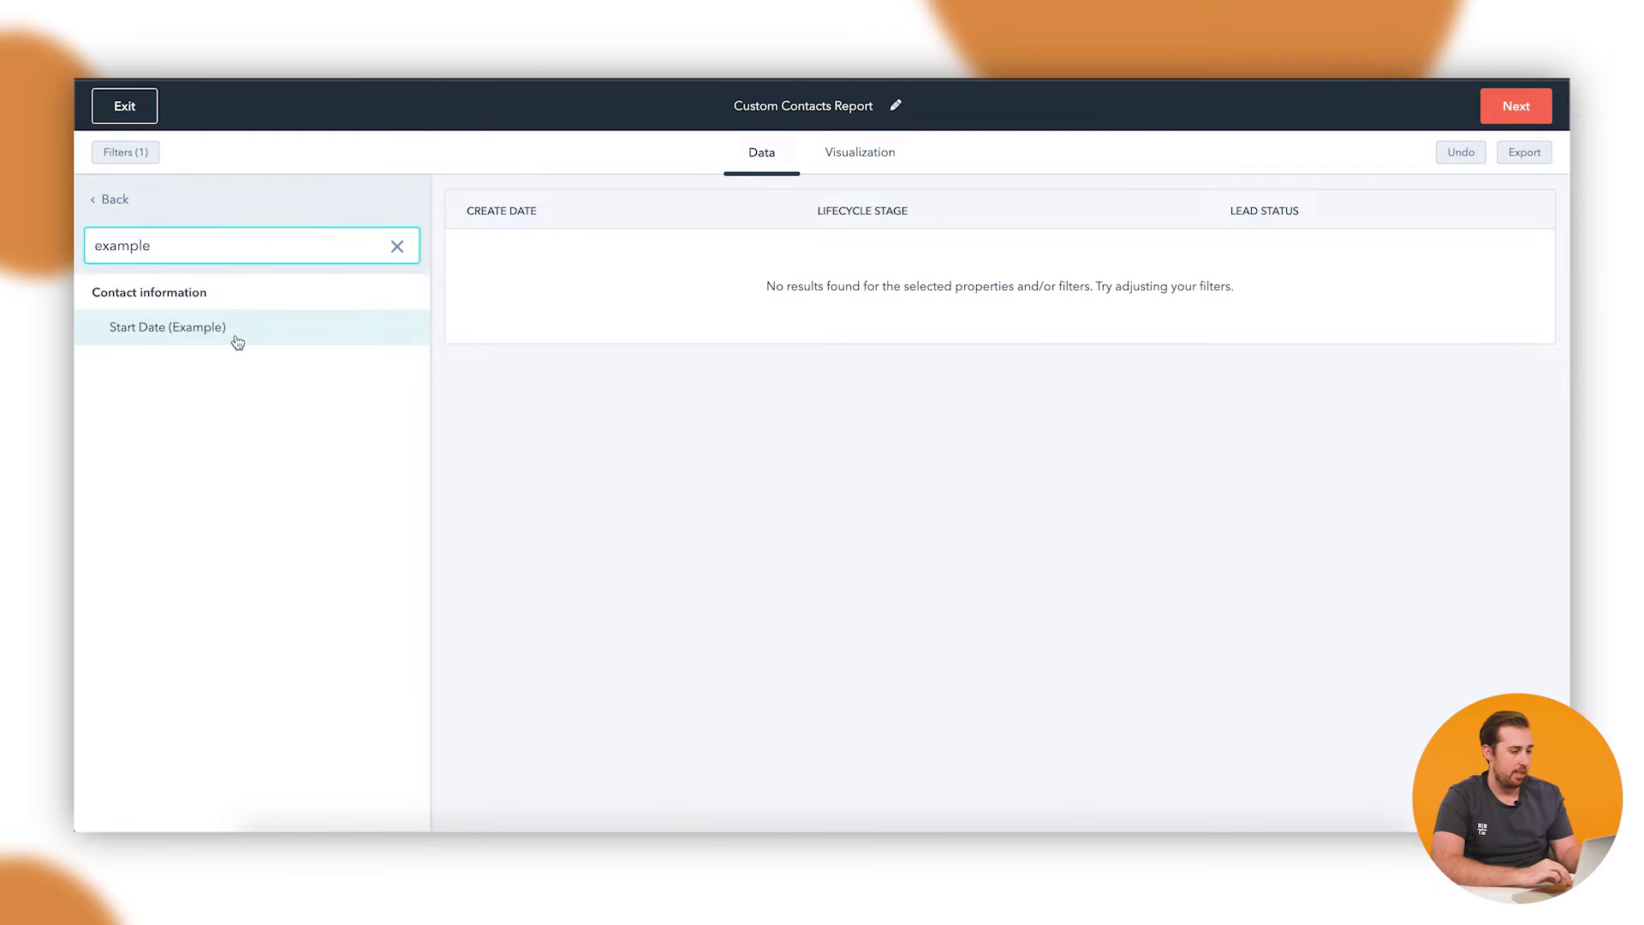
pyautogui.click(237, 337)
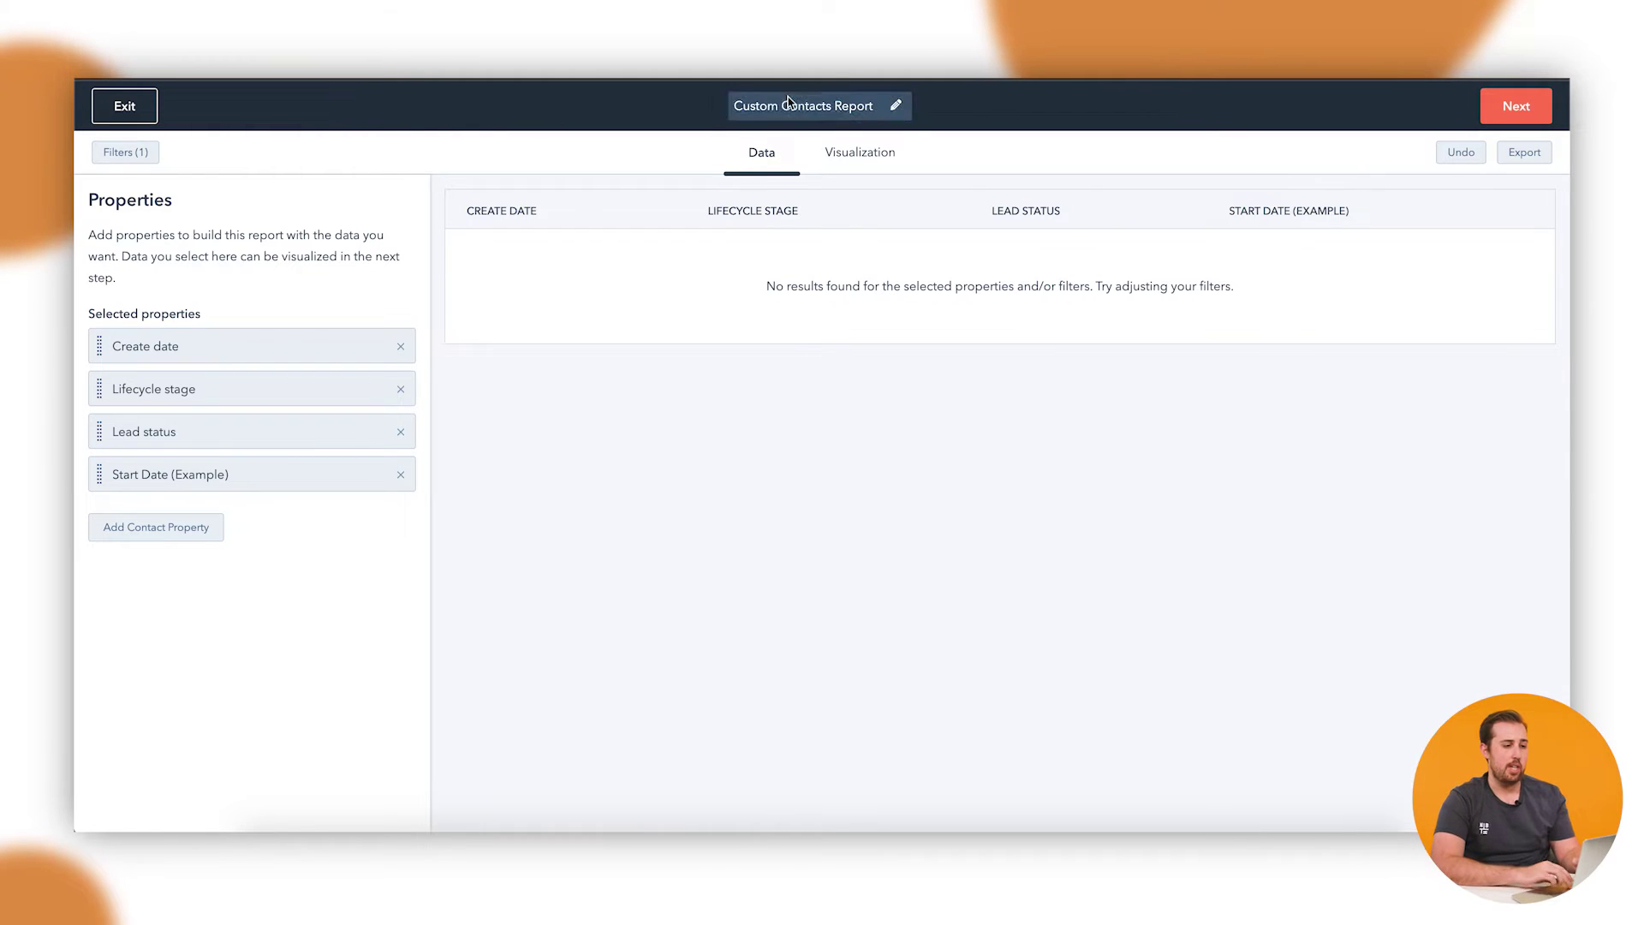
# Make a column chart displaying Lead status measured by Count of Contacts
pyautogui.click(873, 163)
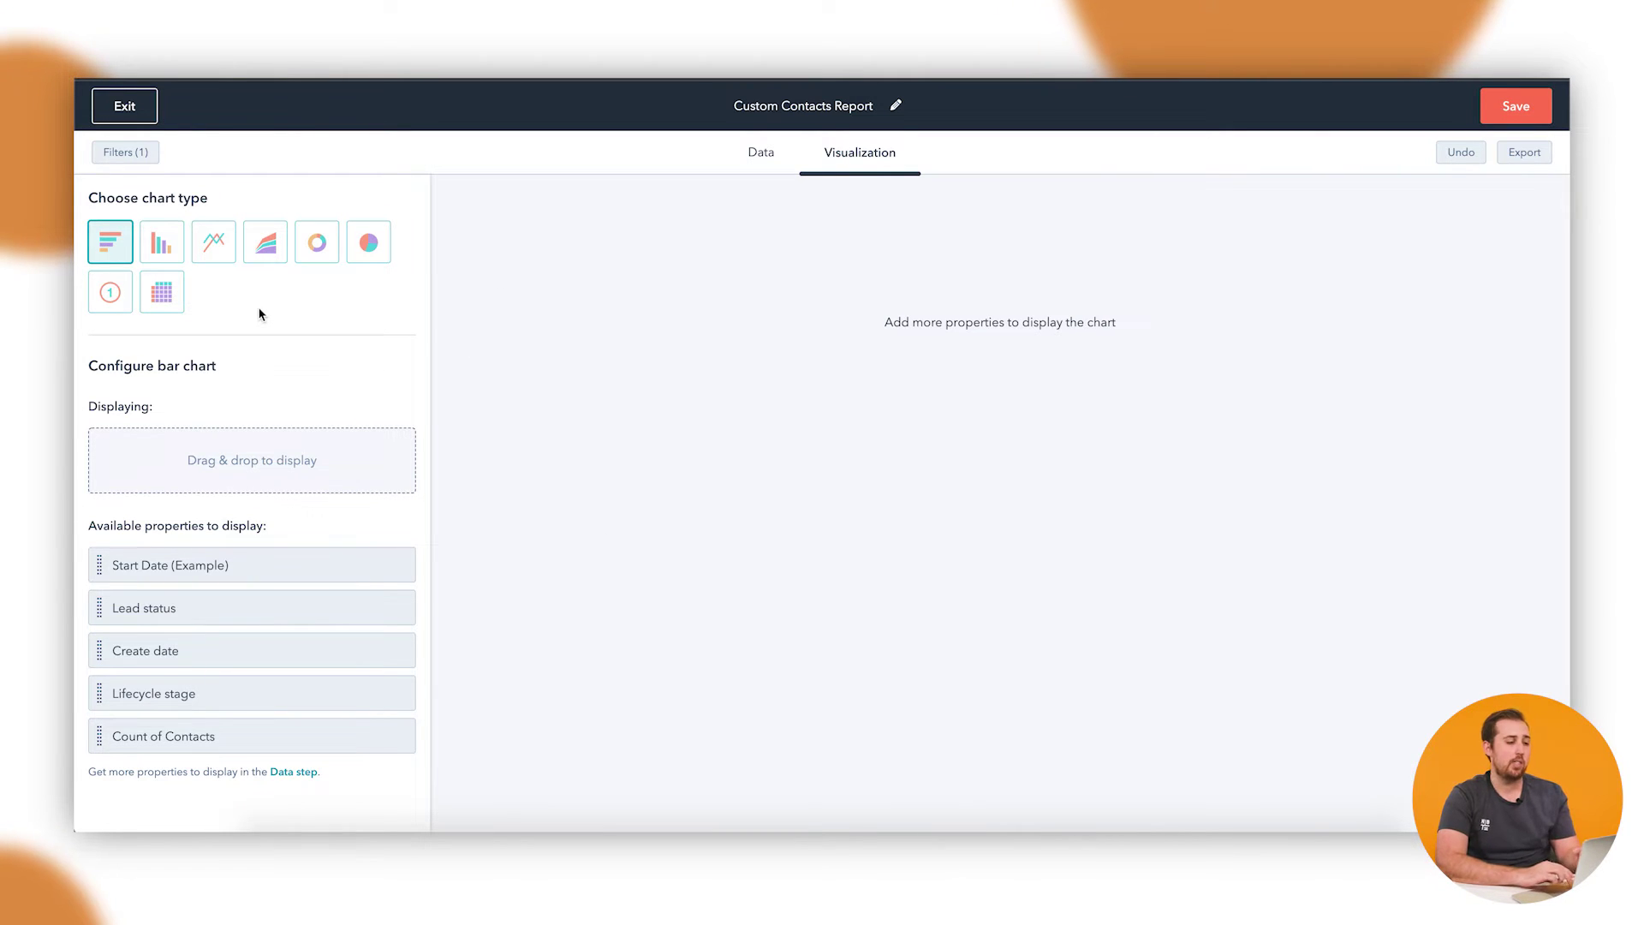
pyautogui.click(368, 242)
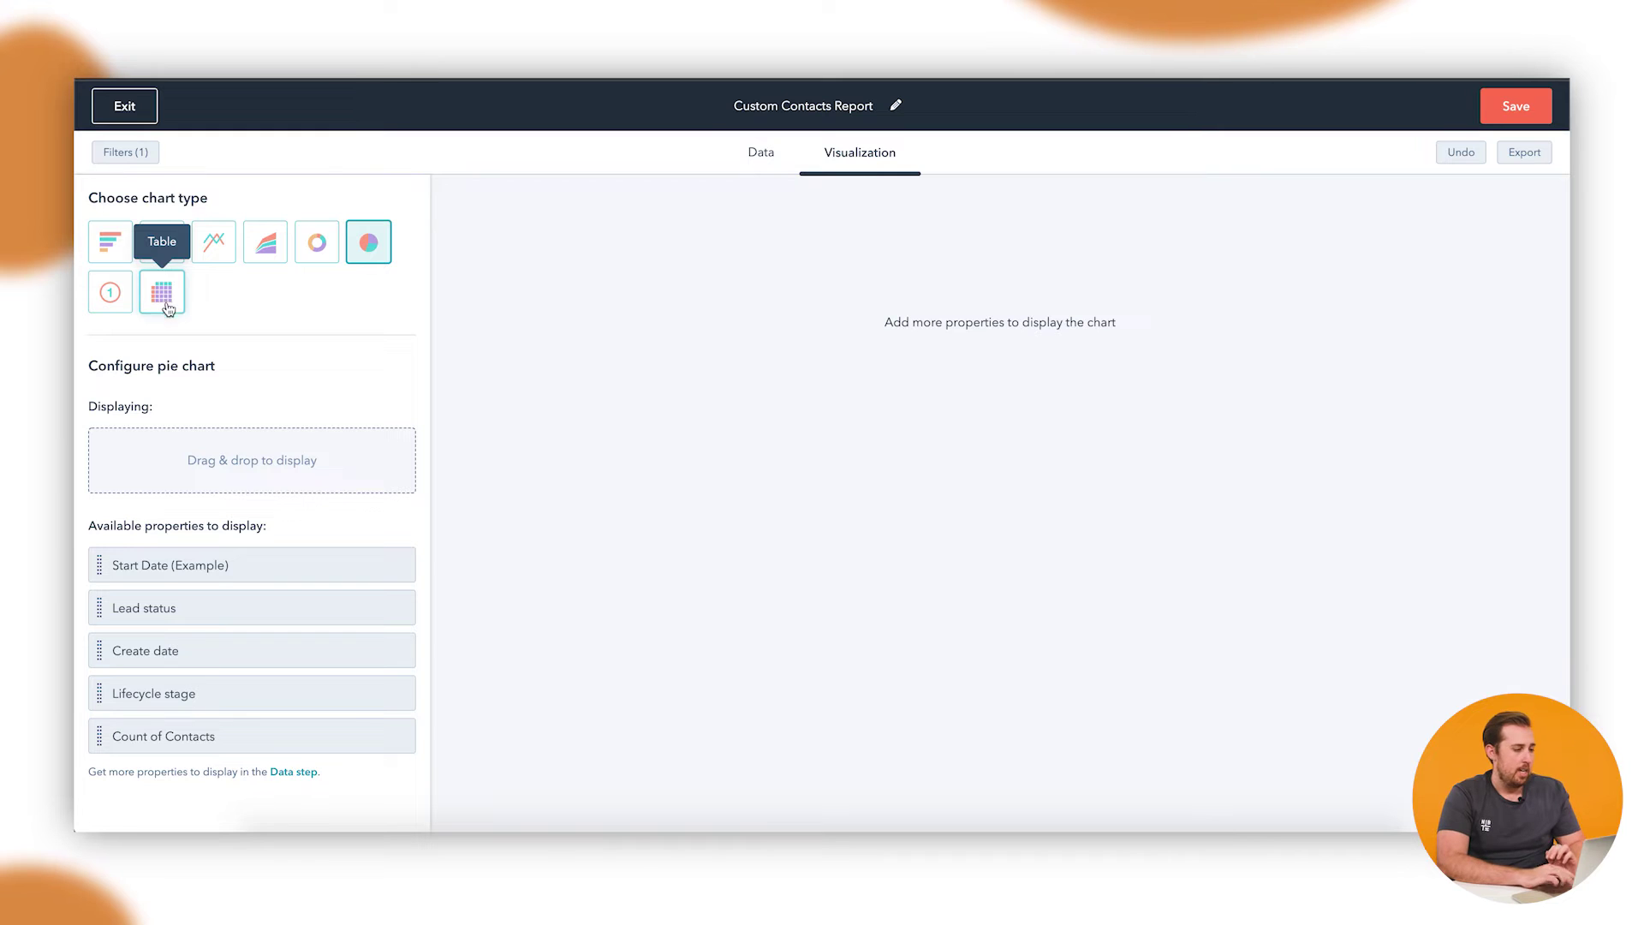
pyautogui.click(163, 245)
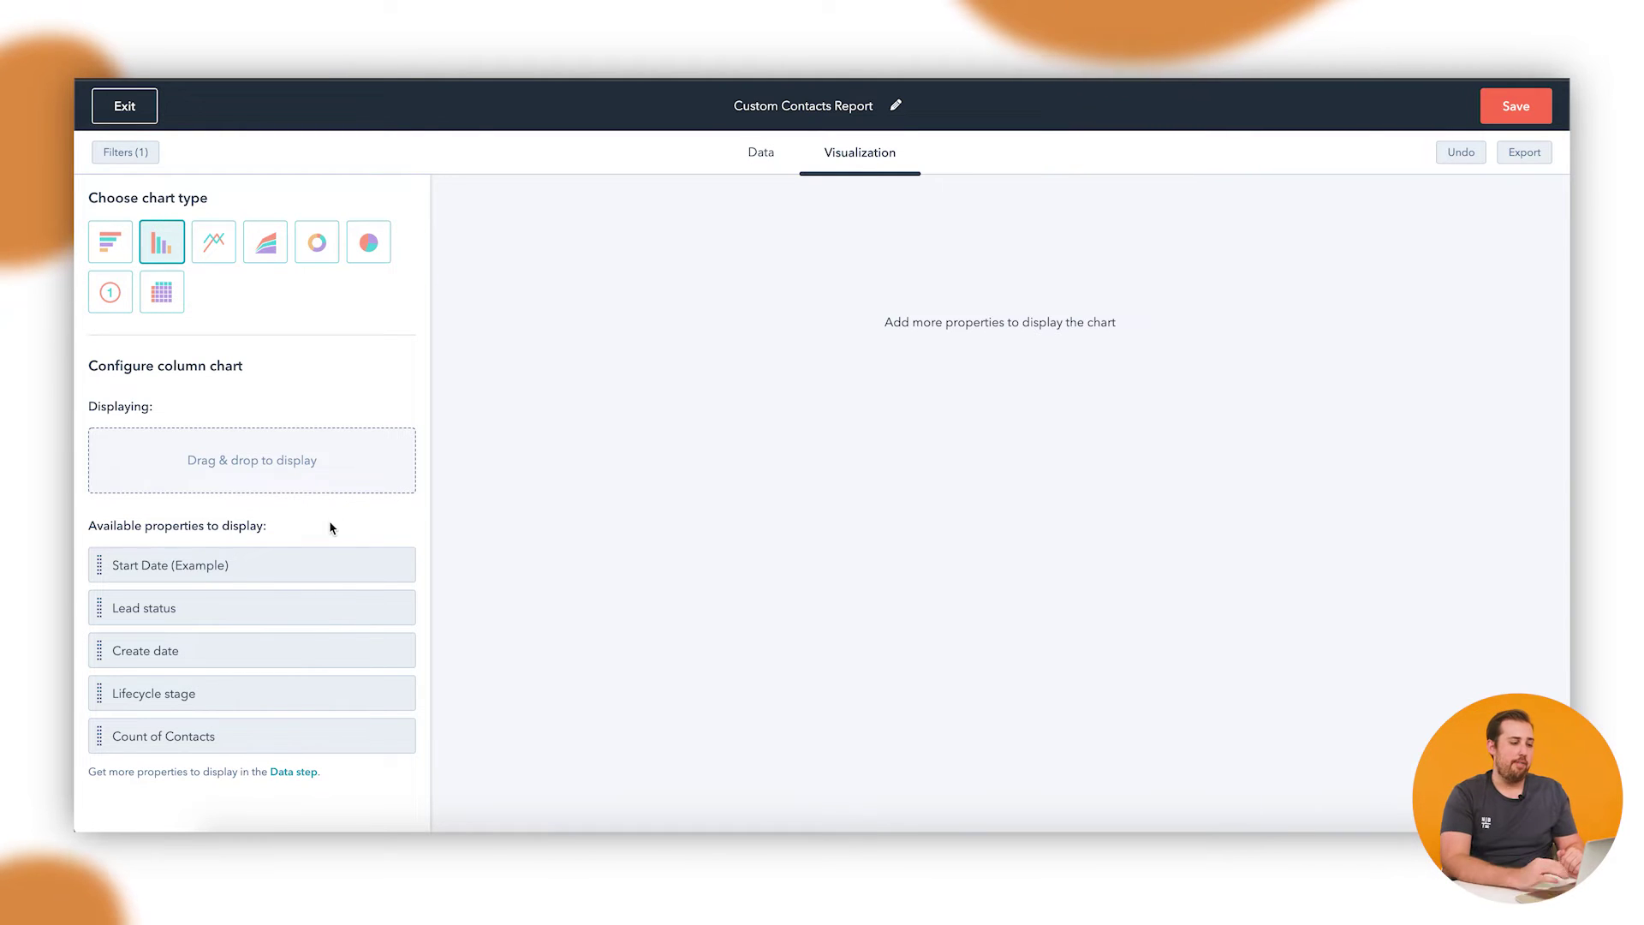
pyautogui.moveTo(212, 592); pyautogui.dragTo(213, 459)
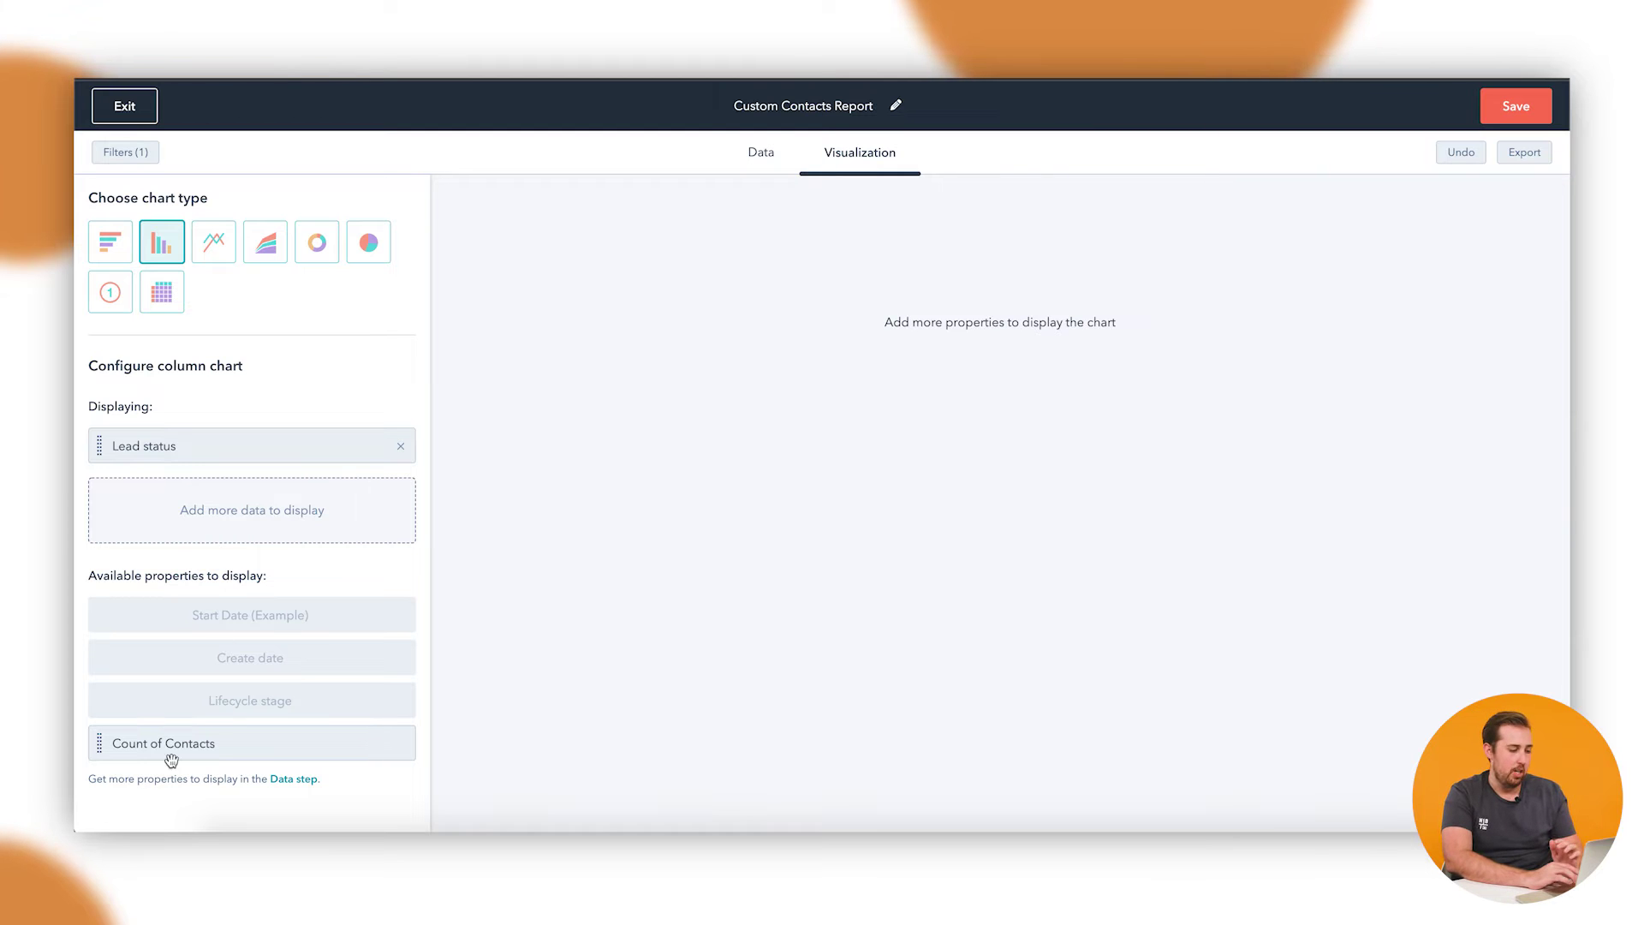
pyautogui.moveTo(161, 745); pyautogui.dragTo(158, 513)
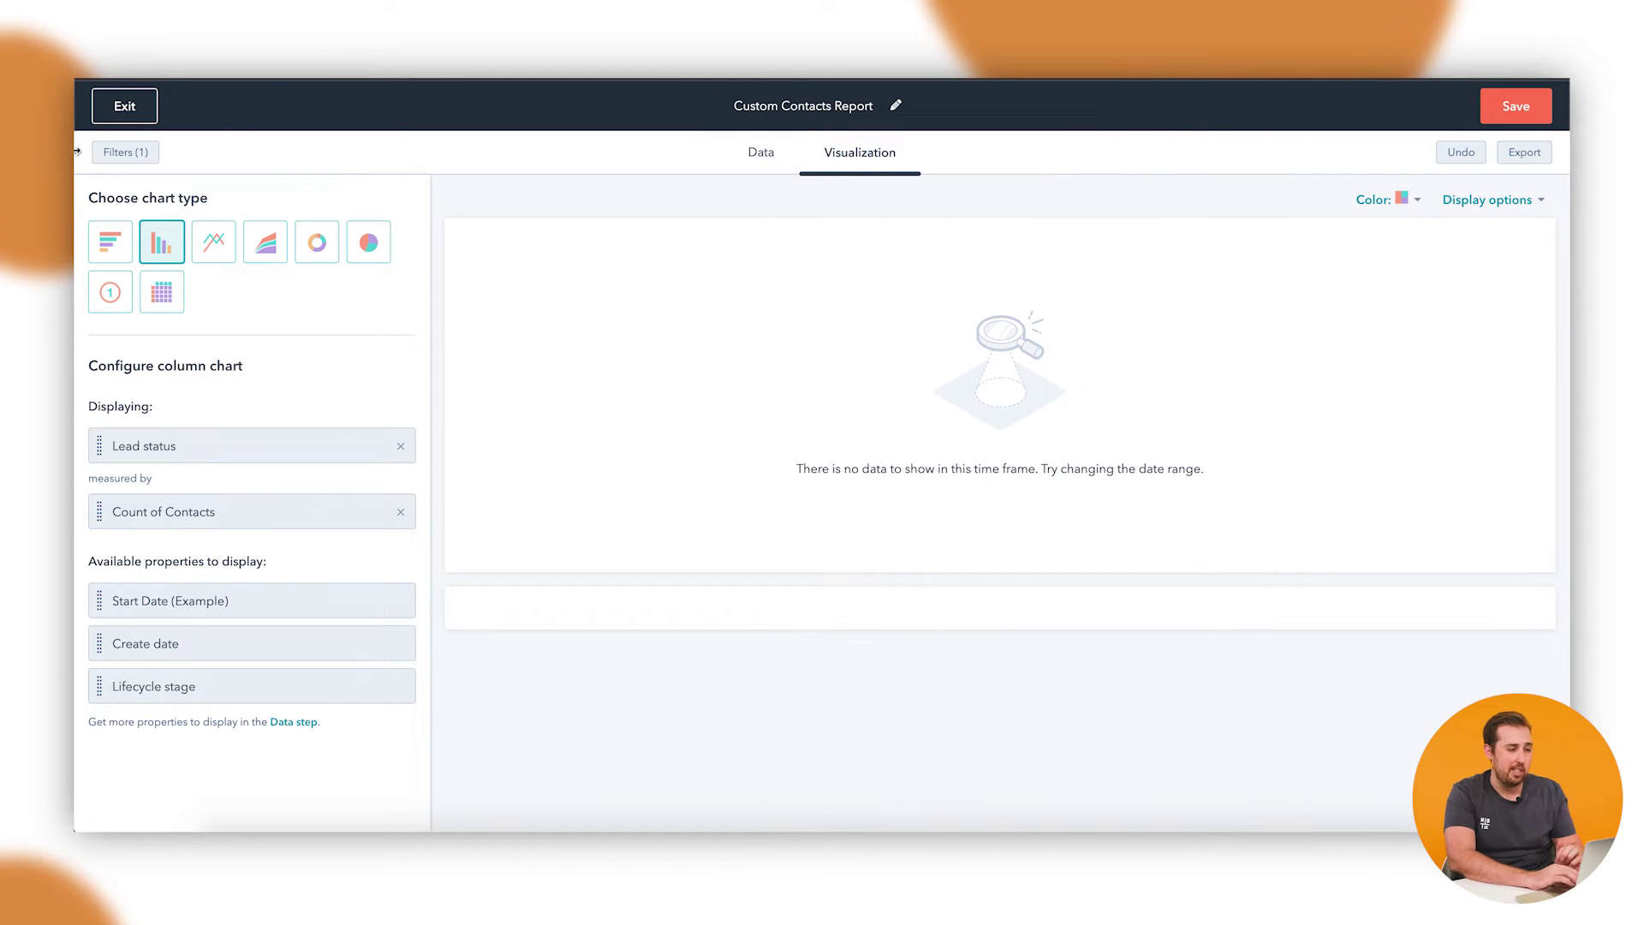
# Change the Create date filter to 'is all time' so contact counts per status appear
pyautogui.click(142, 161)
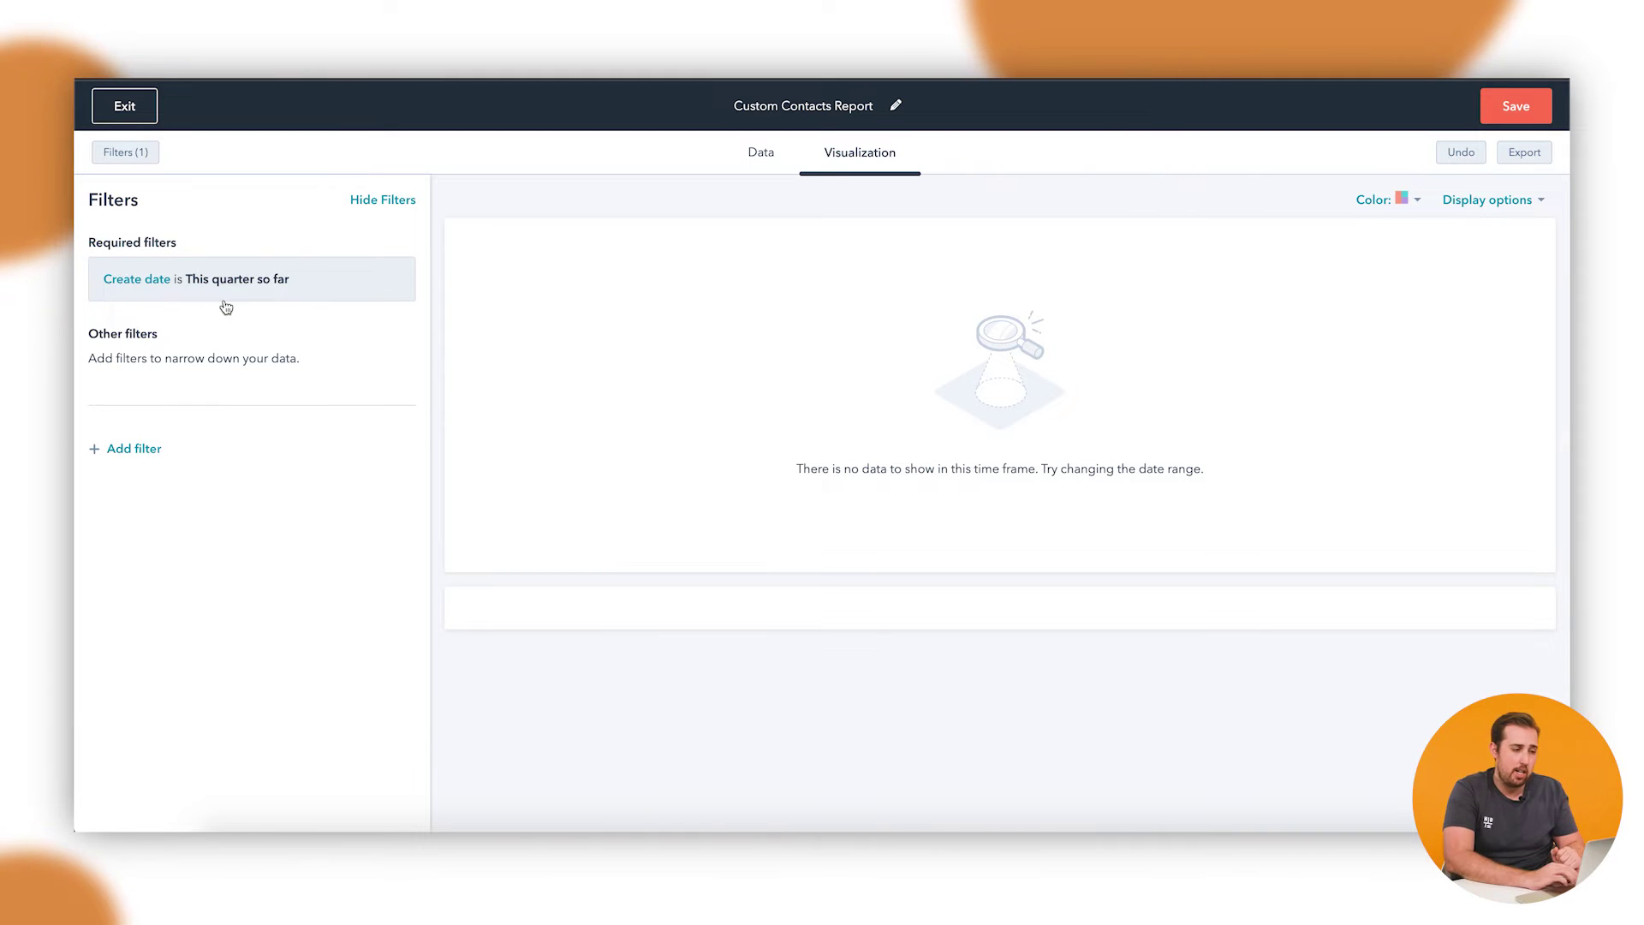
pyautogui.click(249, 290)
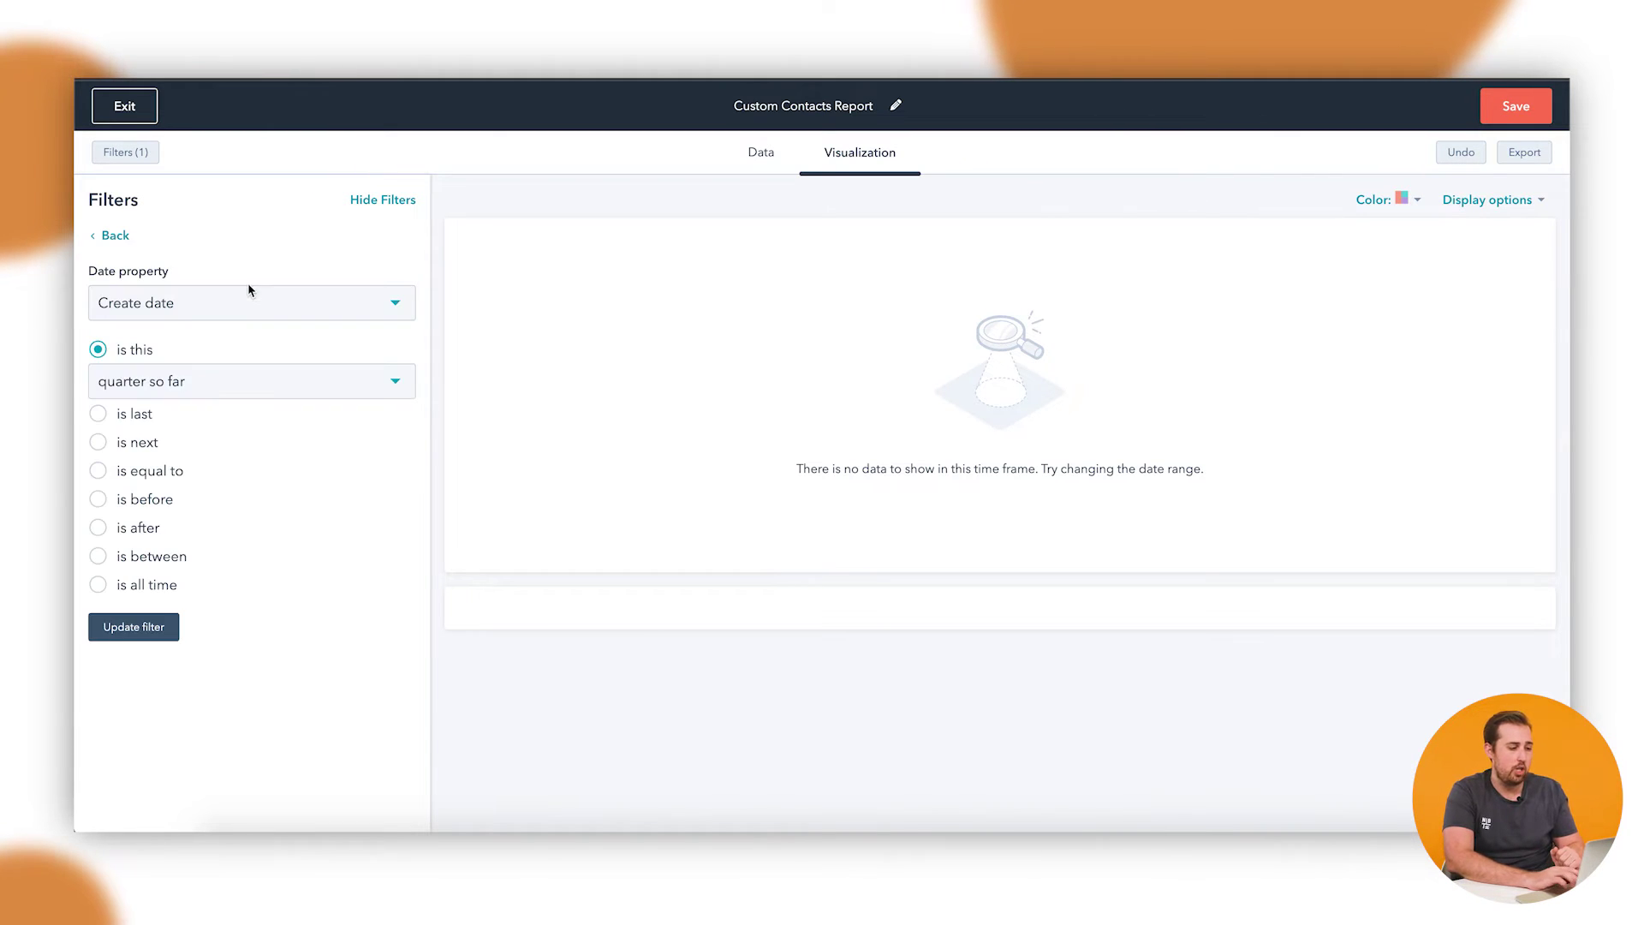
pyautogui.click(167, 579)
pyautogui.click(168, 590)
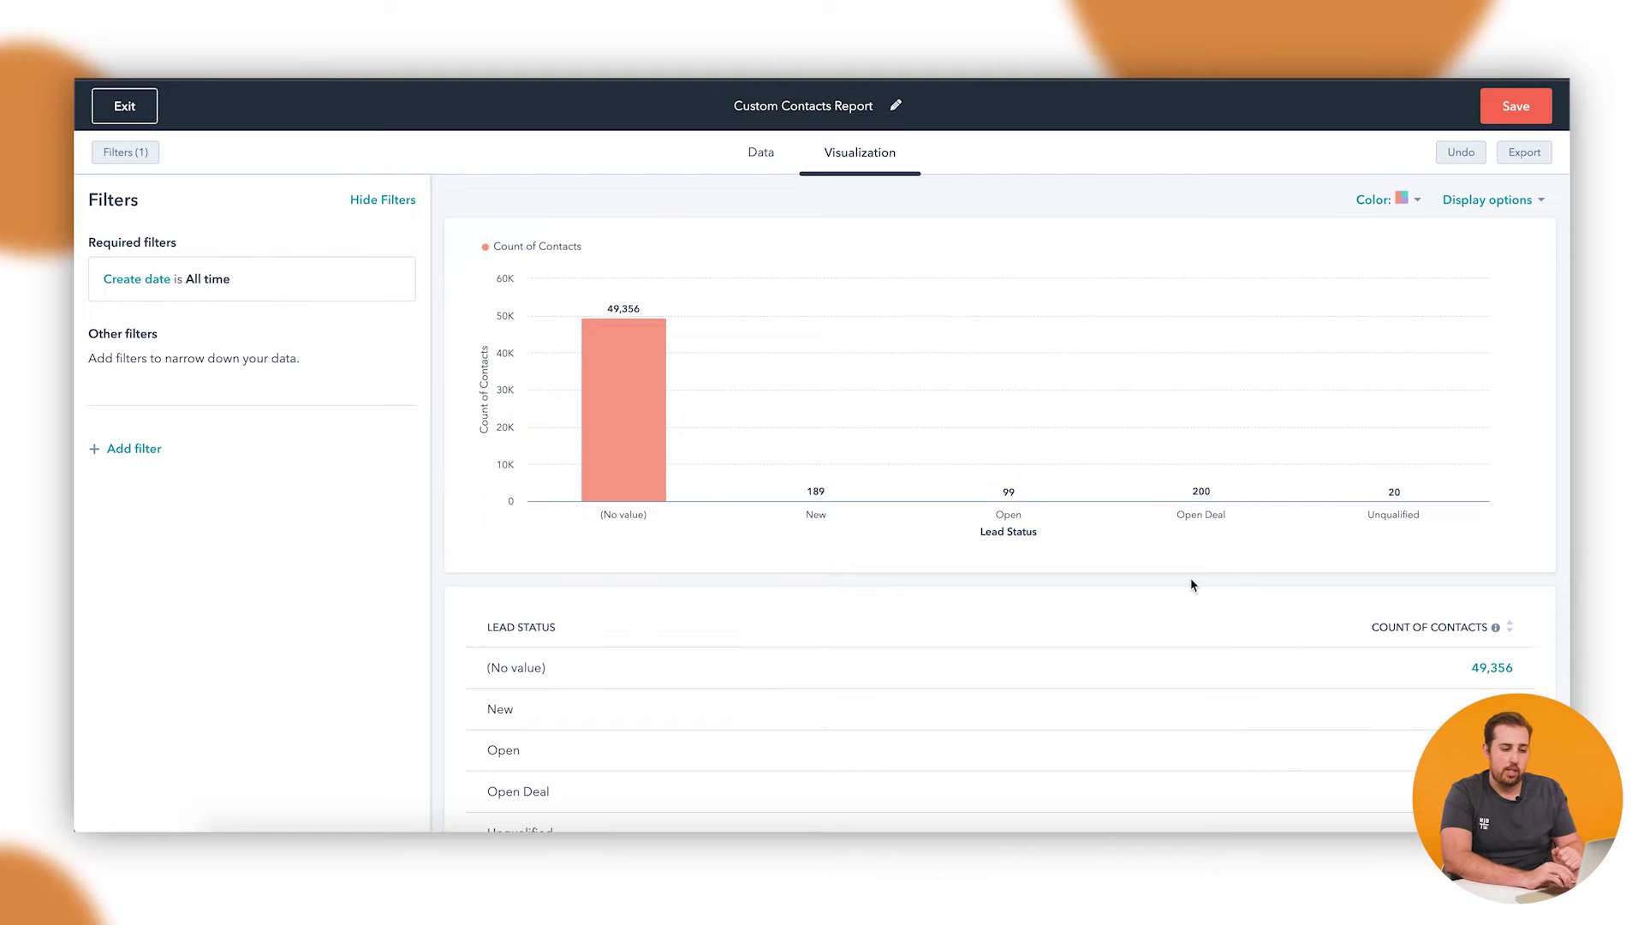
pyautogui.moveTo(820, 501)
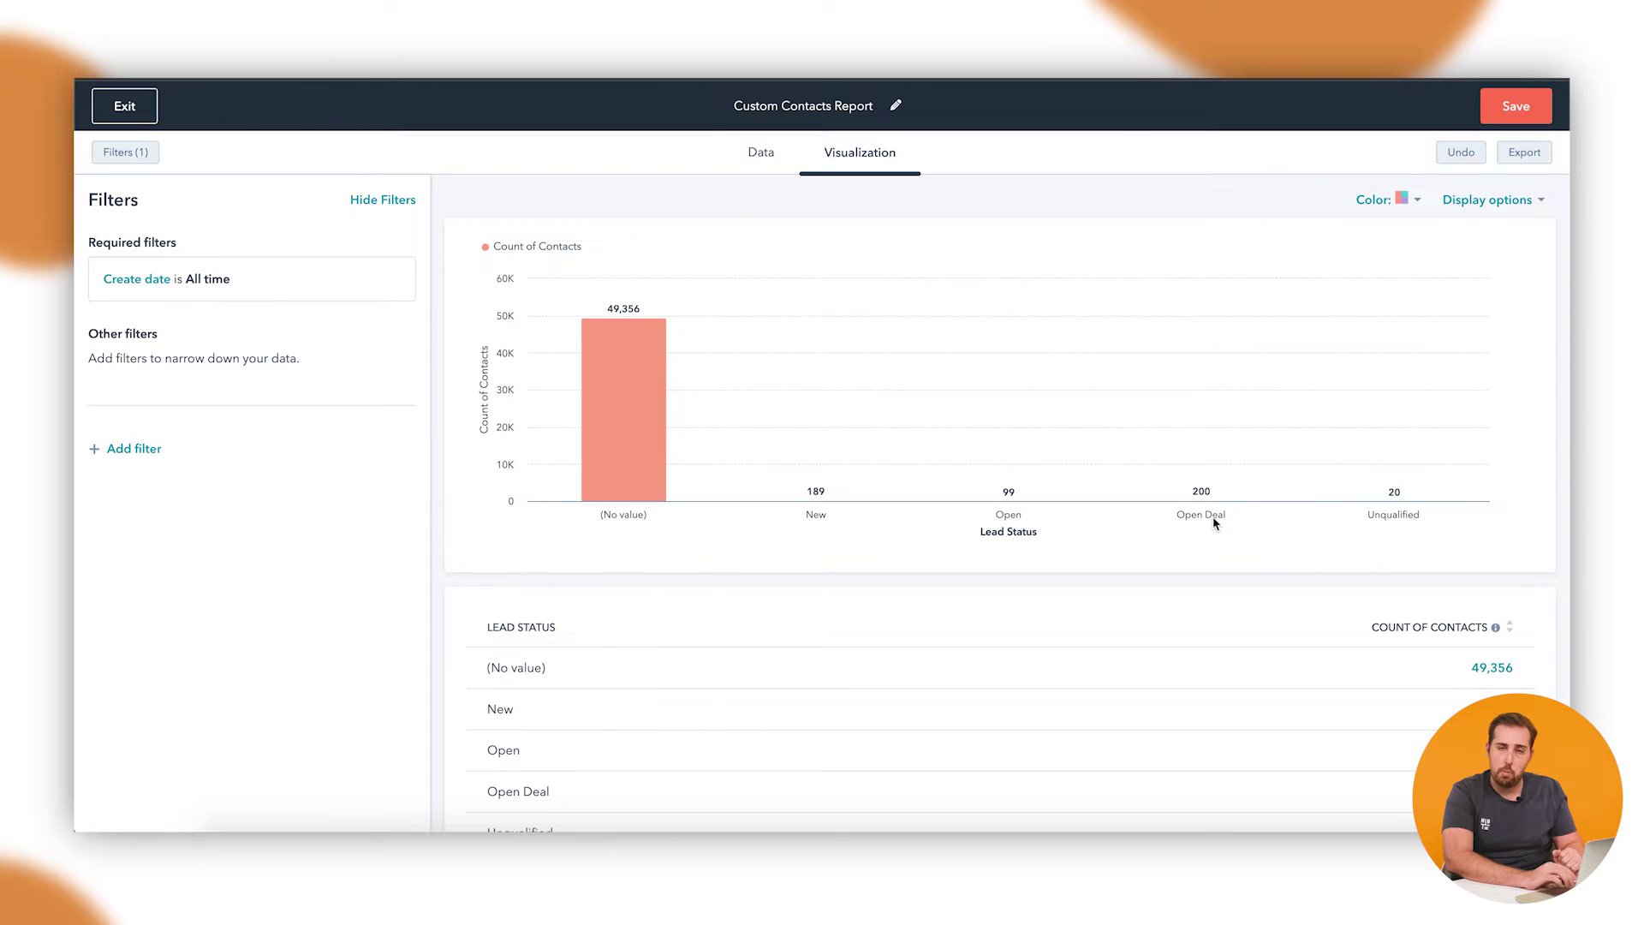
pyautogui.moveTo(654, 316)
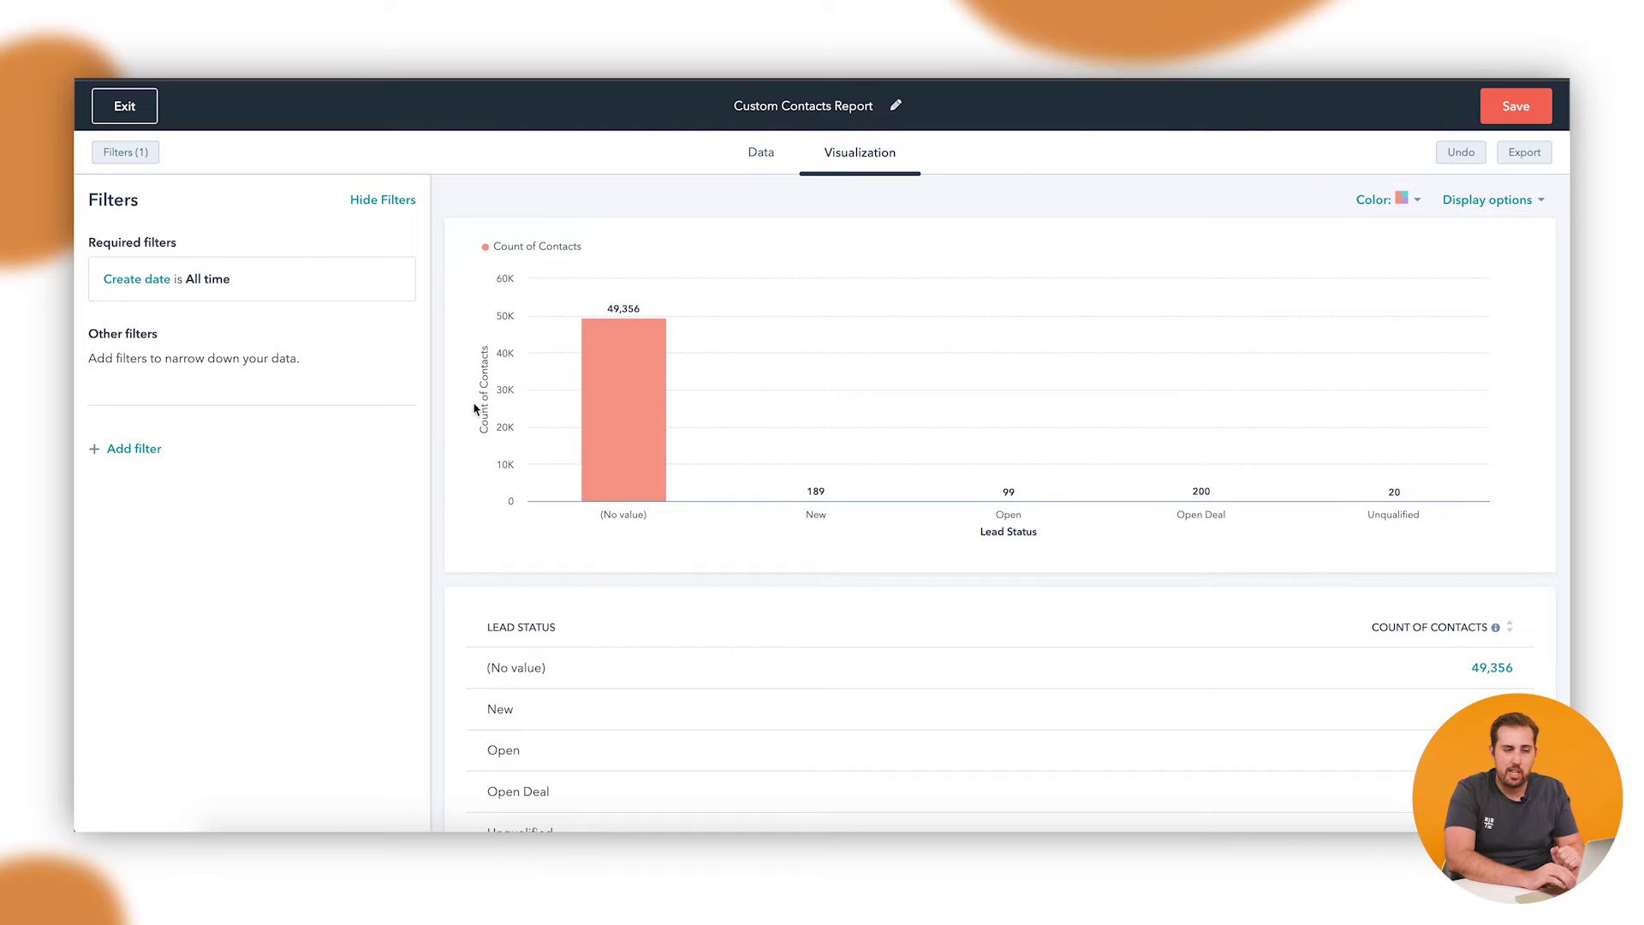
# Add a 'Lead status is known' filter and go back to the chart visualization
pyautogui.click(133, 450)
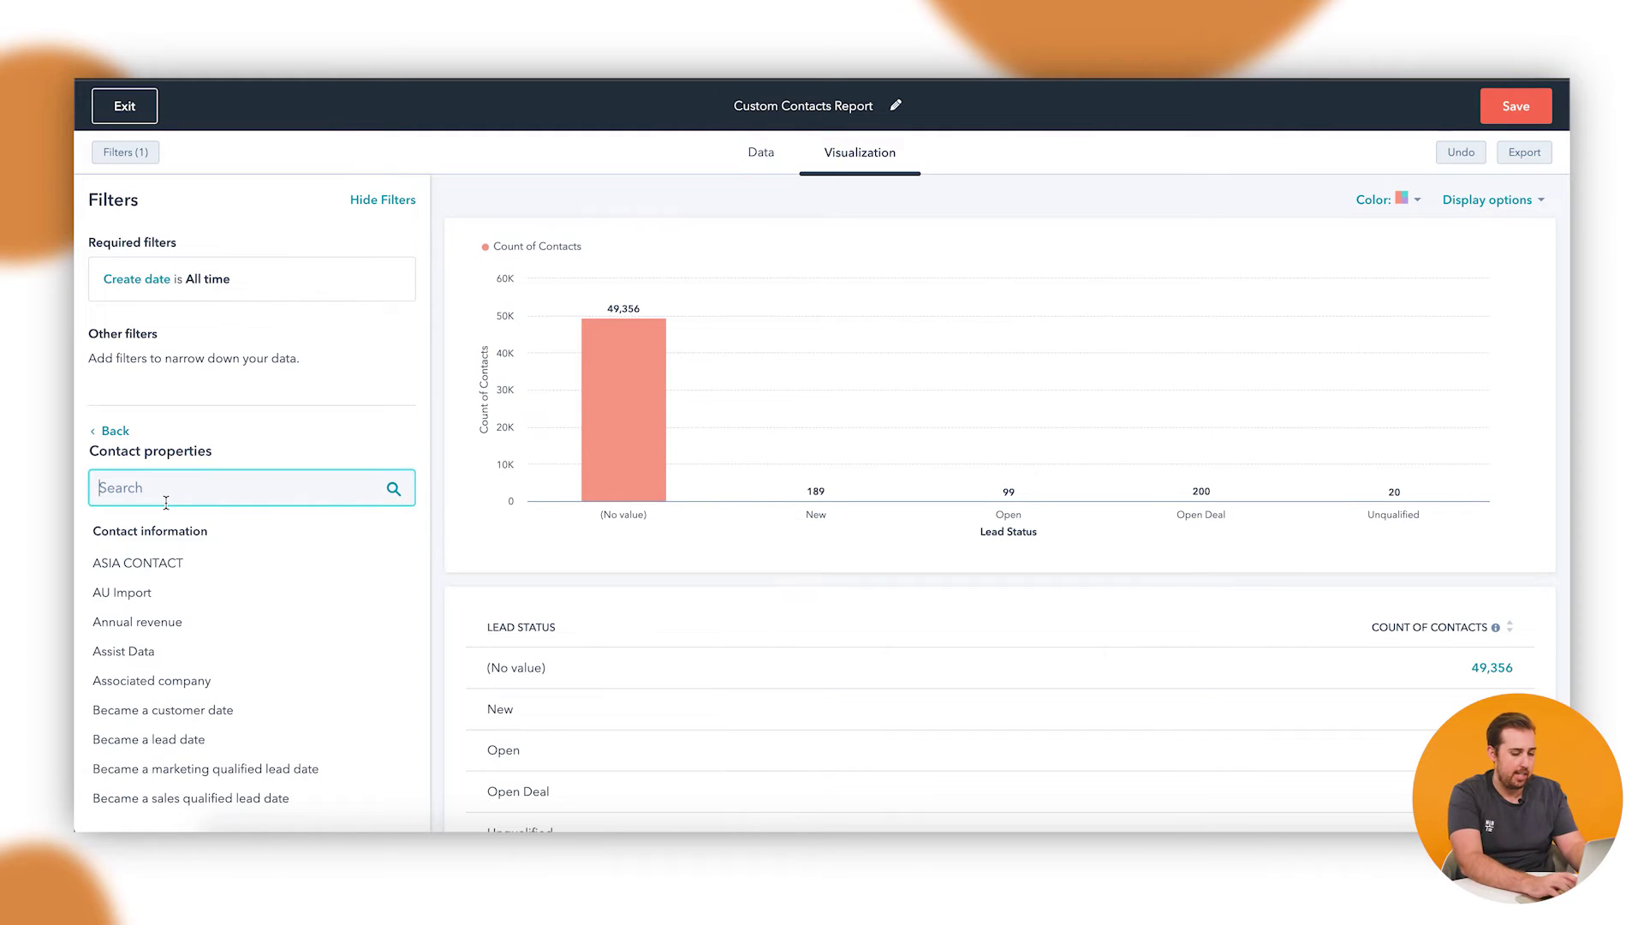
pyautogui.write('lead sta')
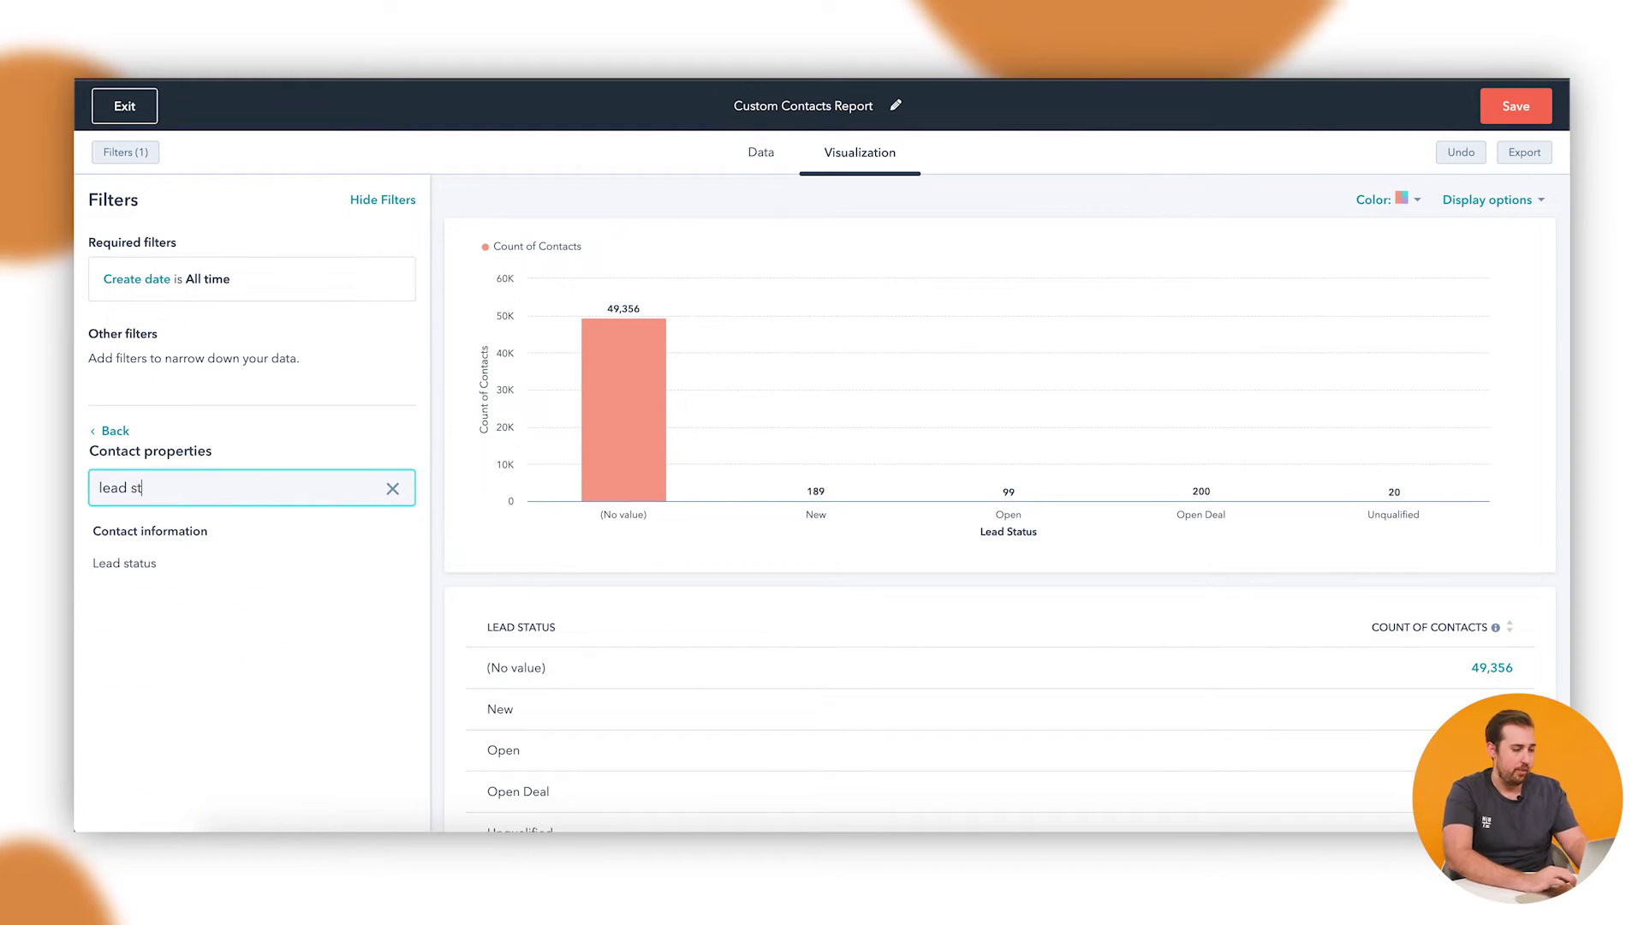
pyautogui.click(159, 572)
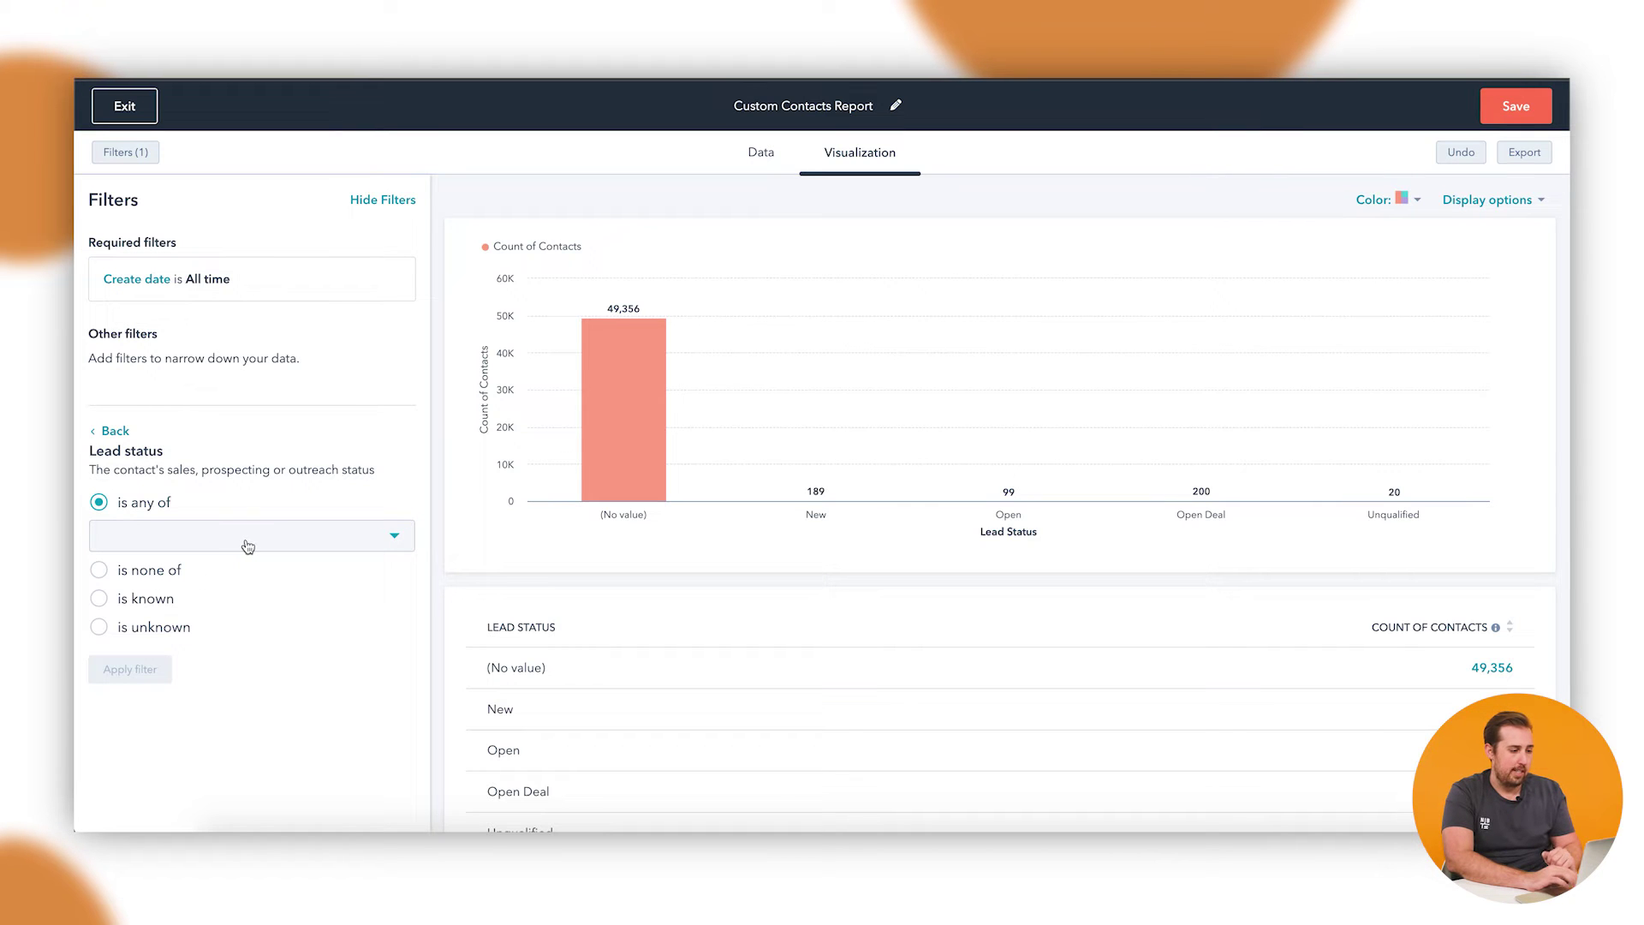
pyautogui.click(158, 576)
pyautogui.click(164, 602)
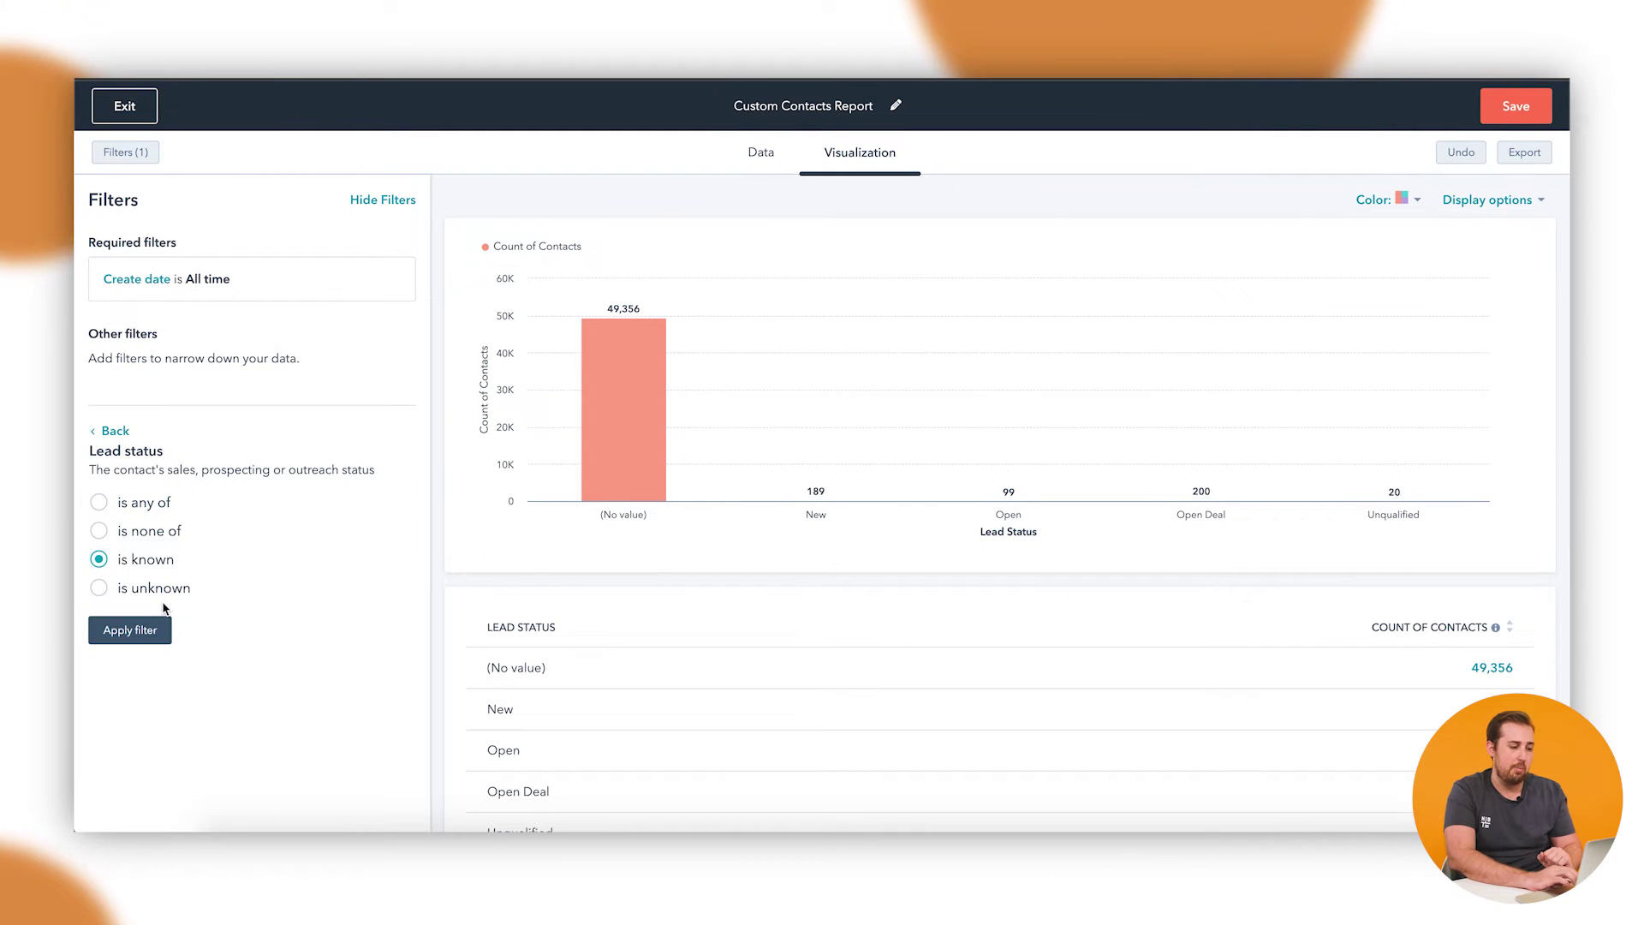
pyautogui.click(137, 630)
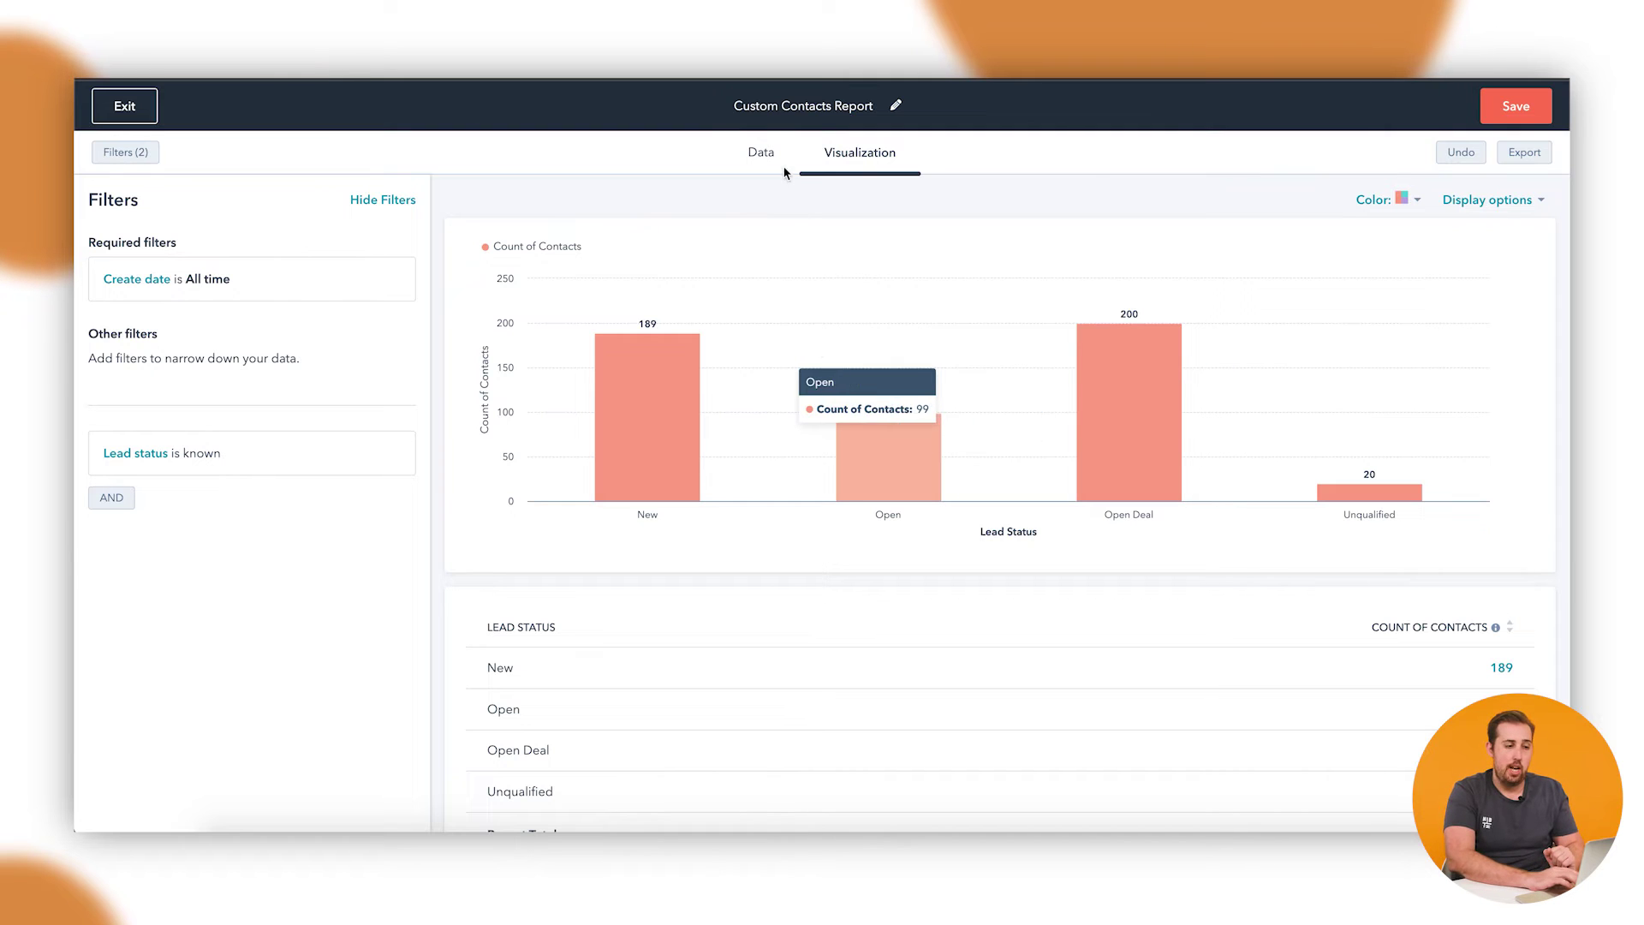
pyautogui.click(761, 154)
pyautogui.click(855, 156)
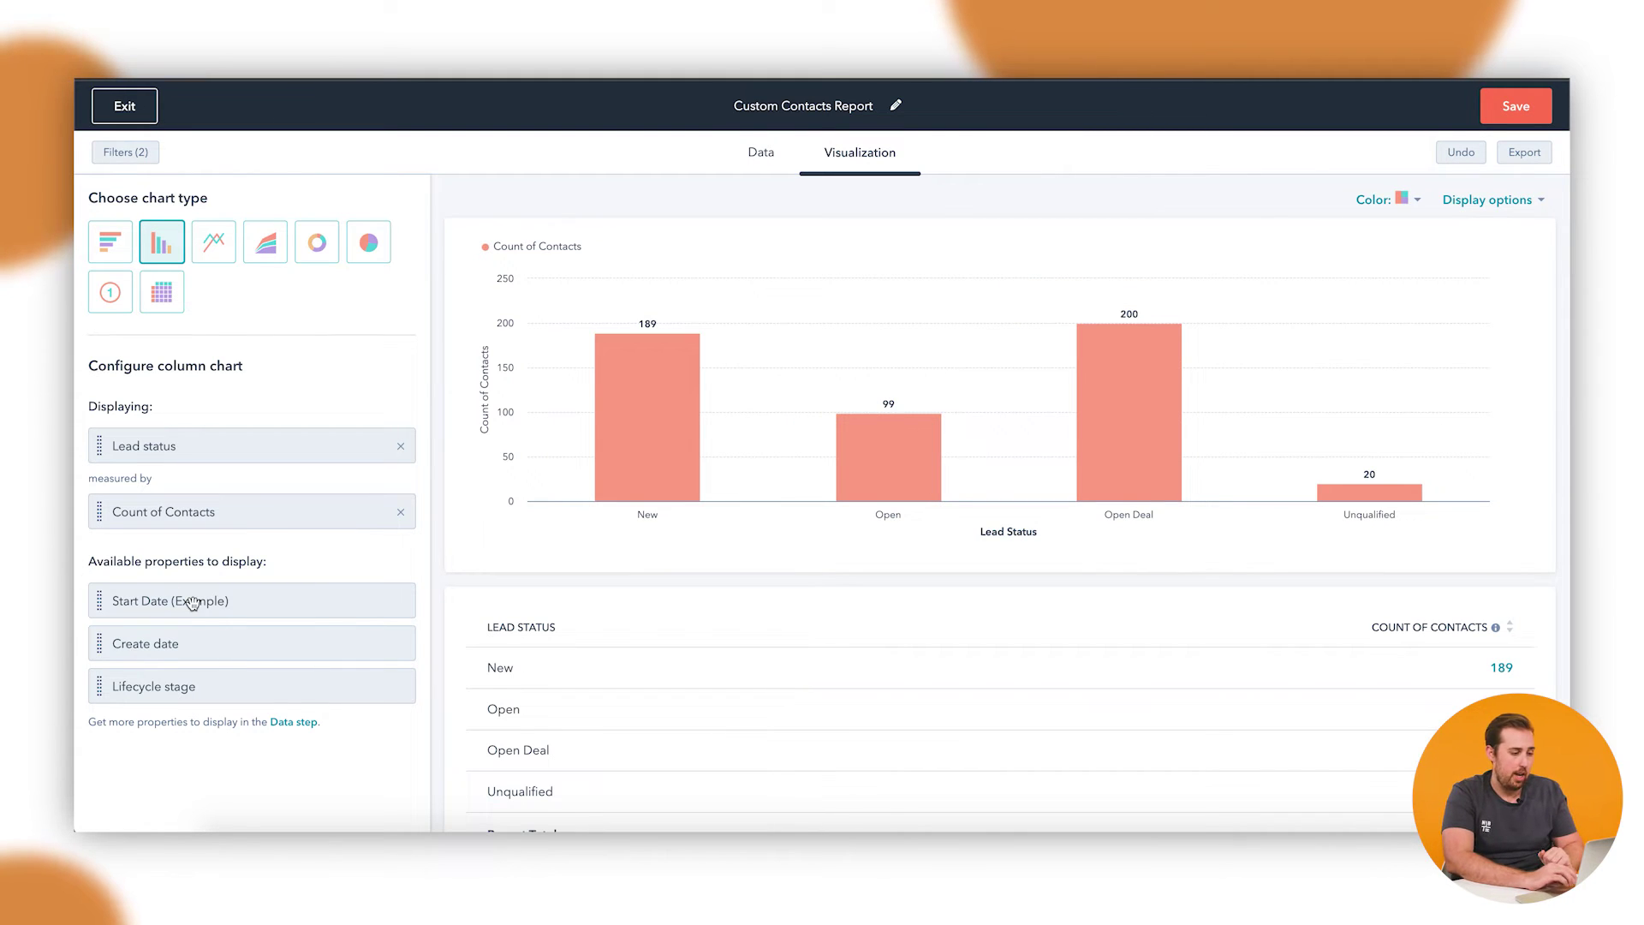
# Break each Lead status column down by Start Date (Example) and enable Stacked display
pyautogui.moveTo(192, 602); pyautogui.dragTo(198, 492)
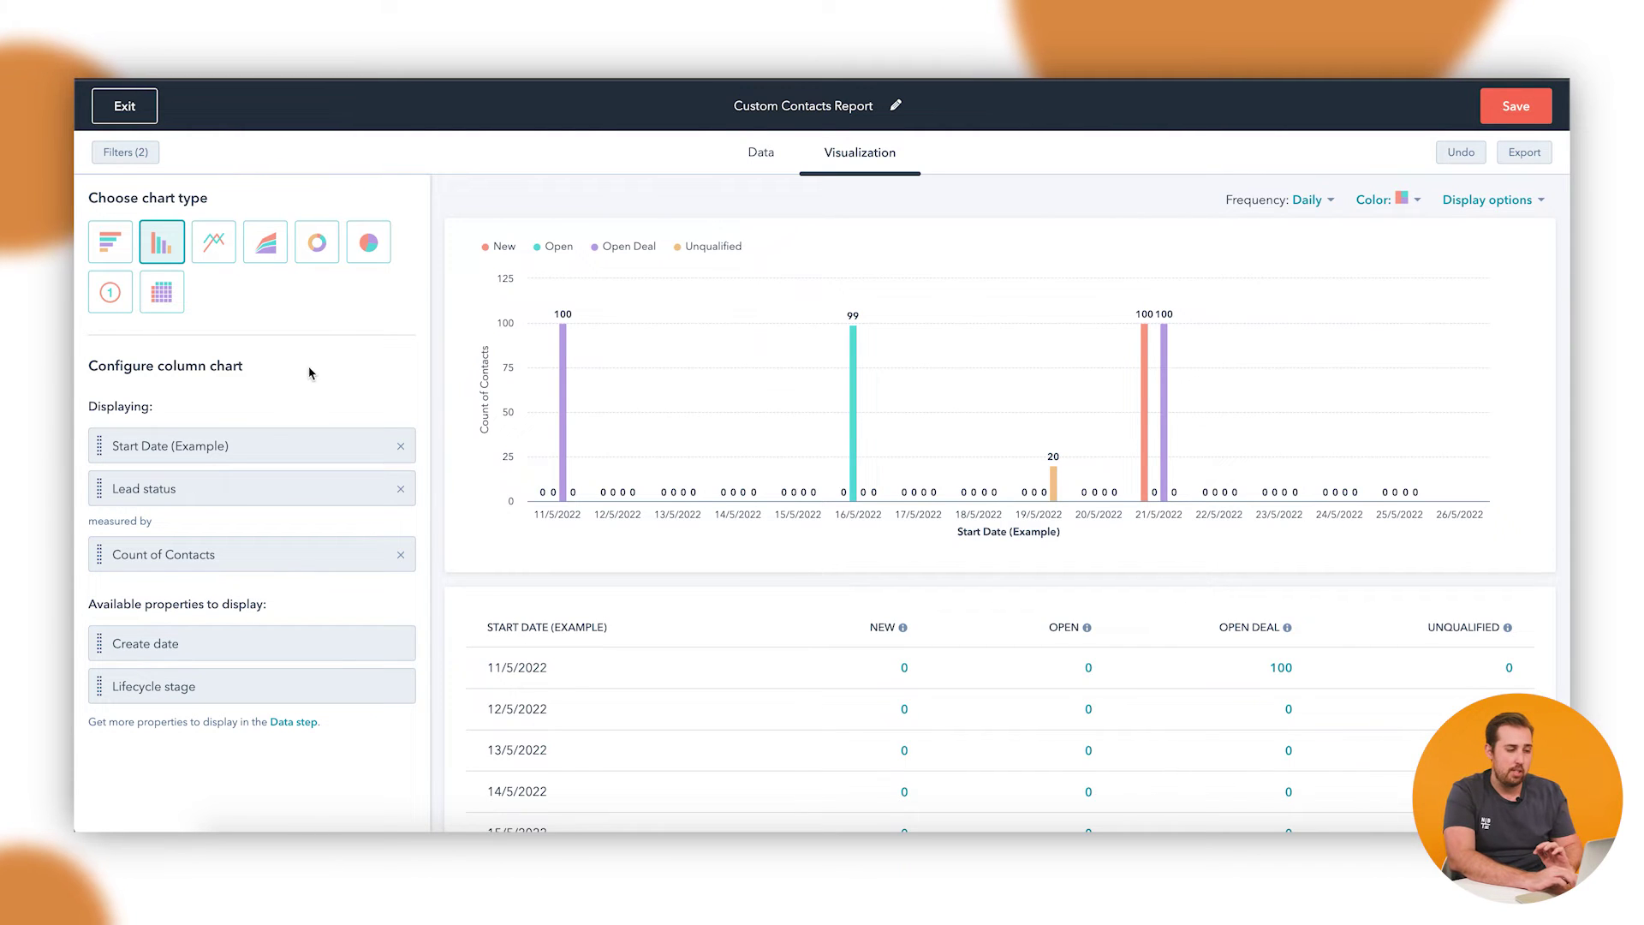
pyautogui.moveTo(230, 446); pyautogui.dragTo(228, 485)
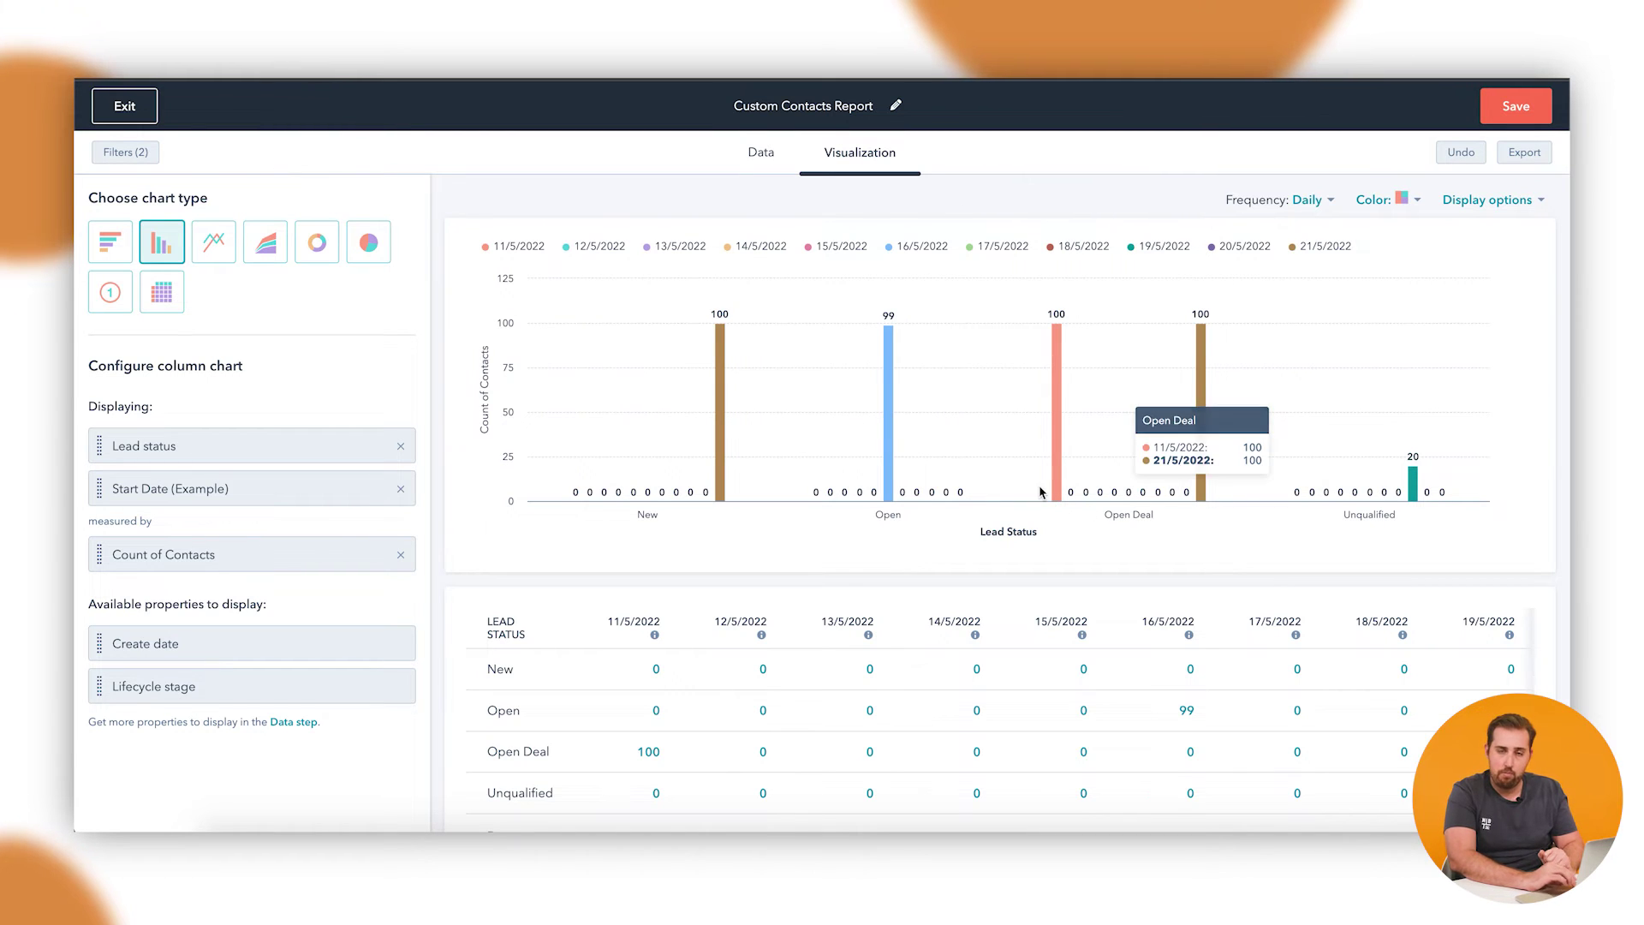
pyautogui.click(1533, 199)
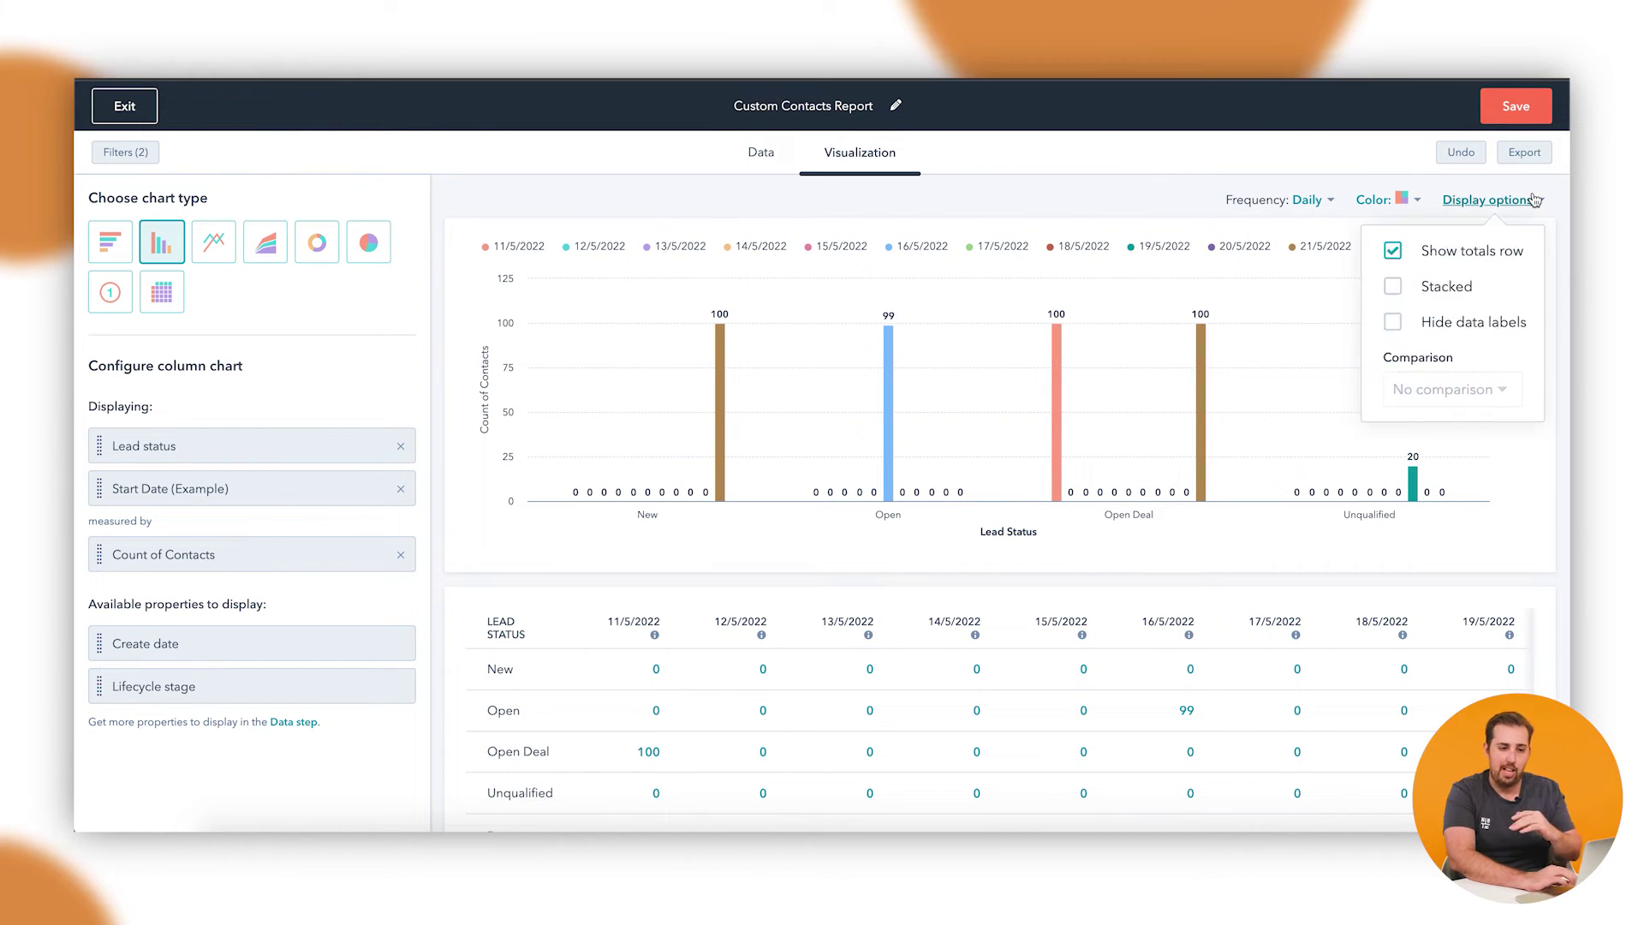
pyautogui.click(1436, 296)
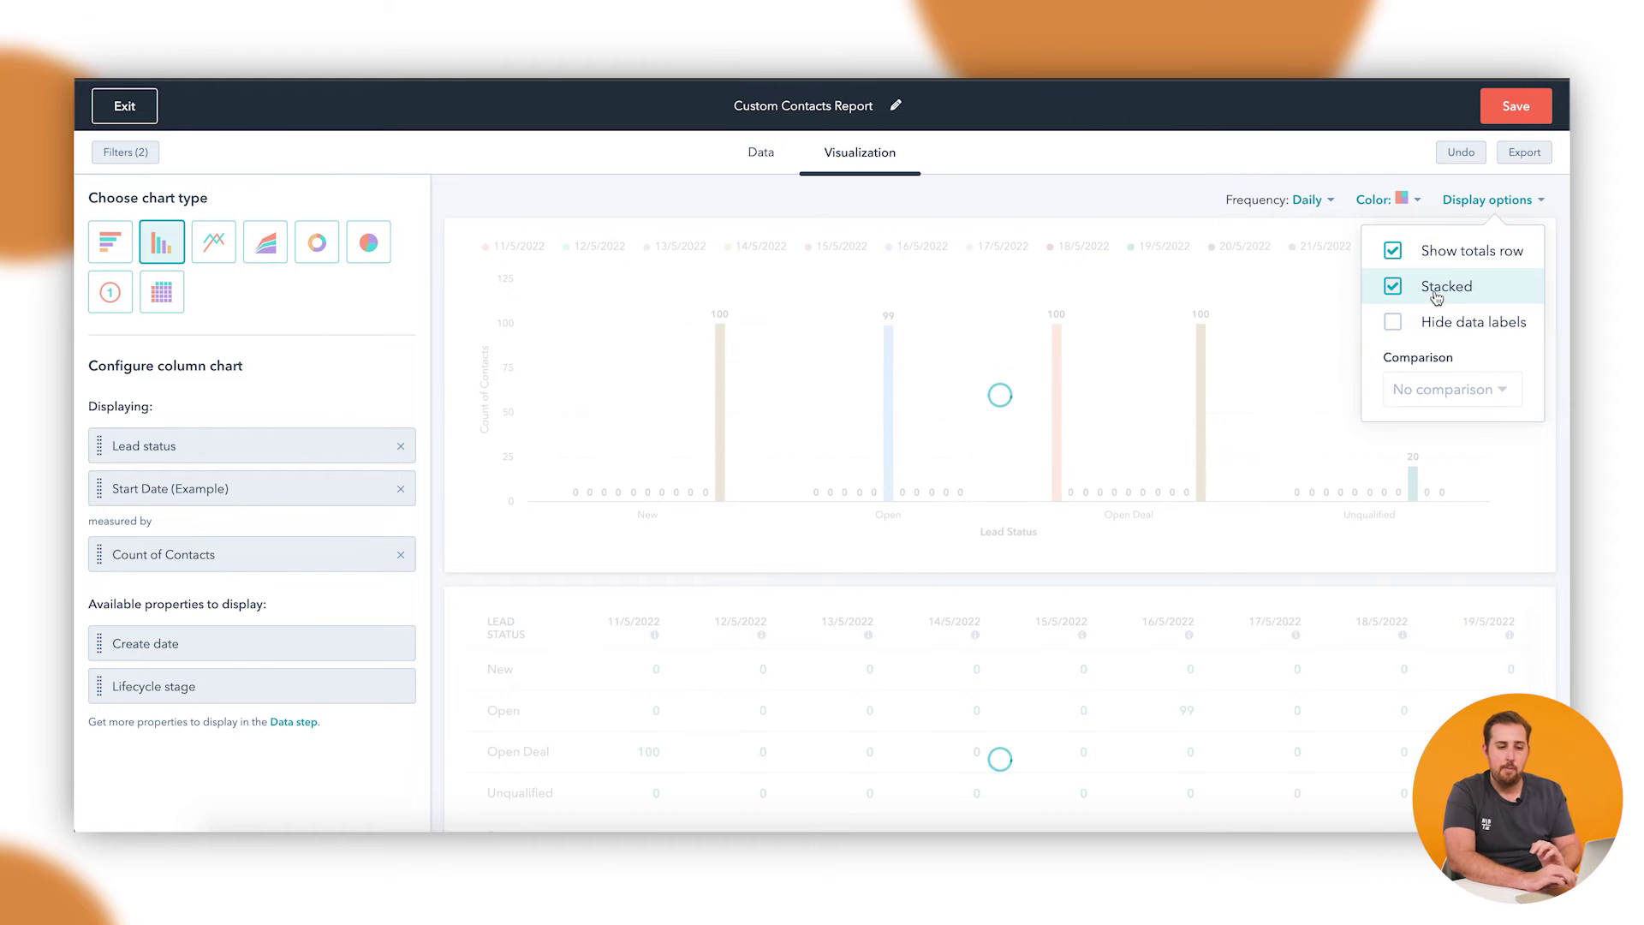
pyautogui.click(1297, 377)
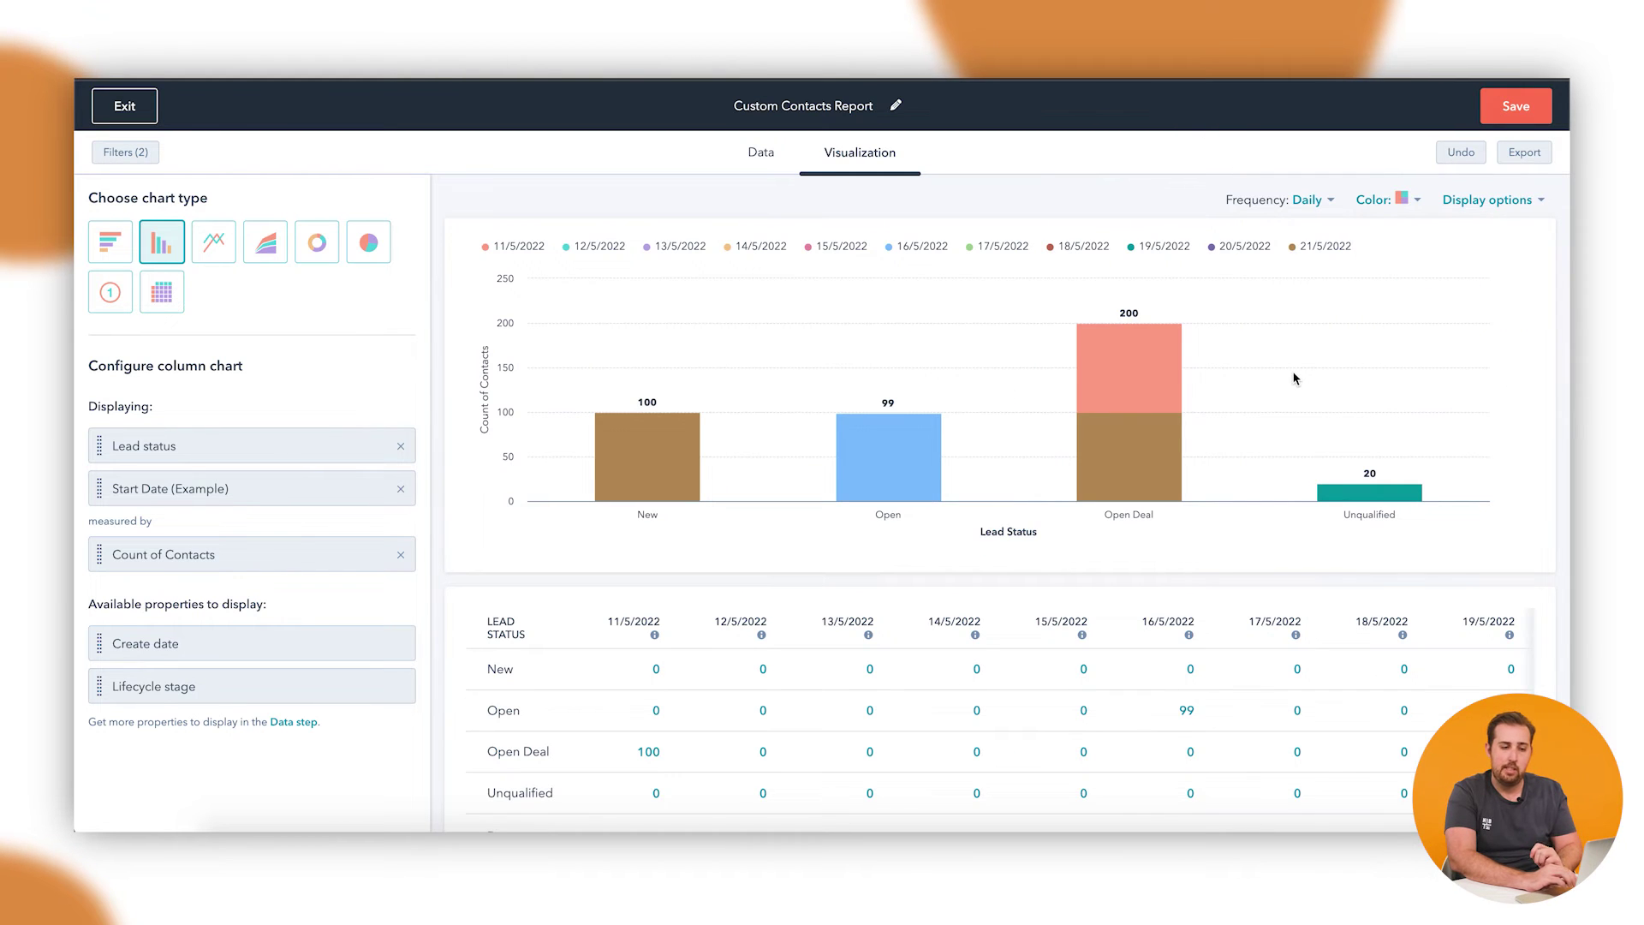
pyautogui.moveTo(668, 441)
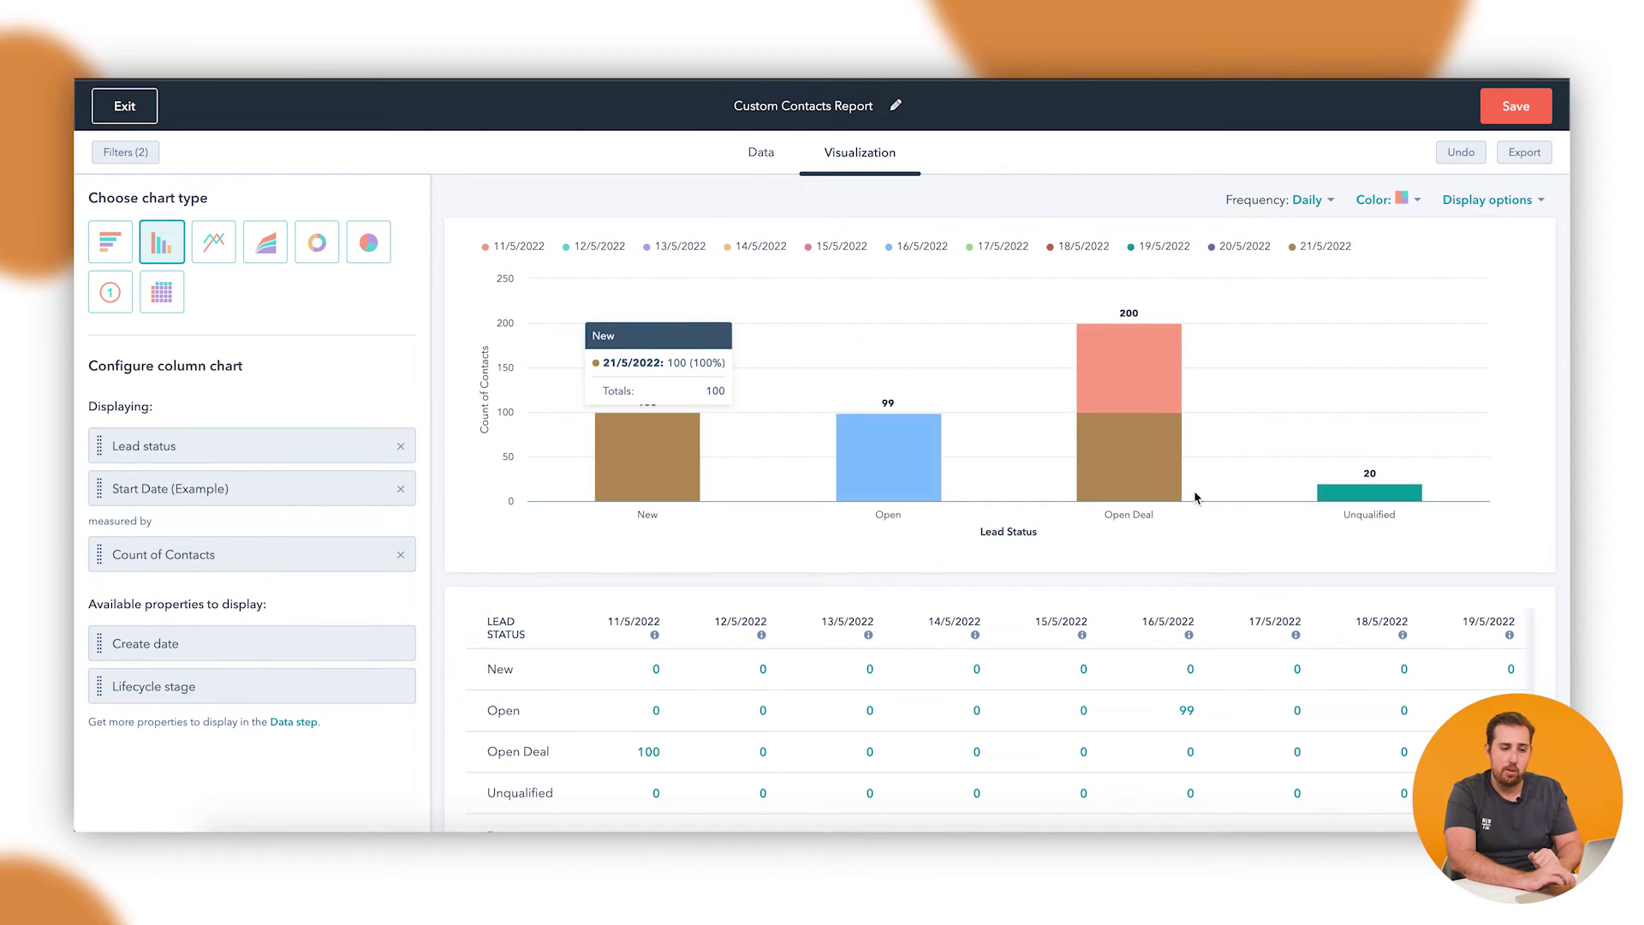
pyautogui.moveTo(1156, 445)
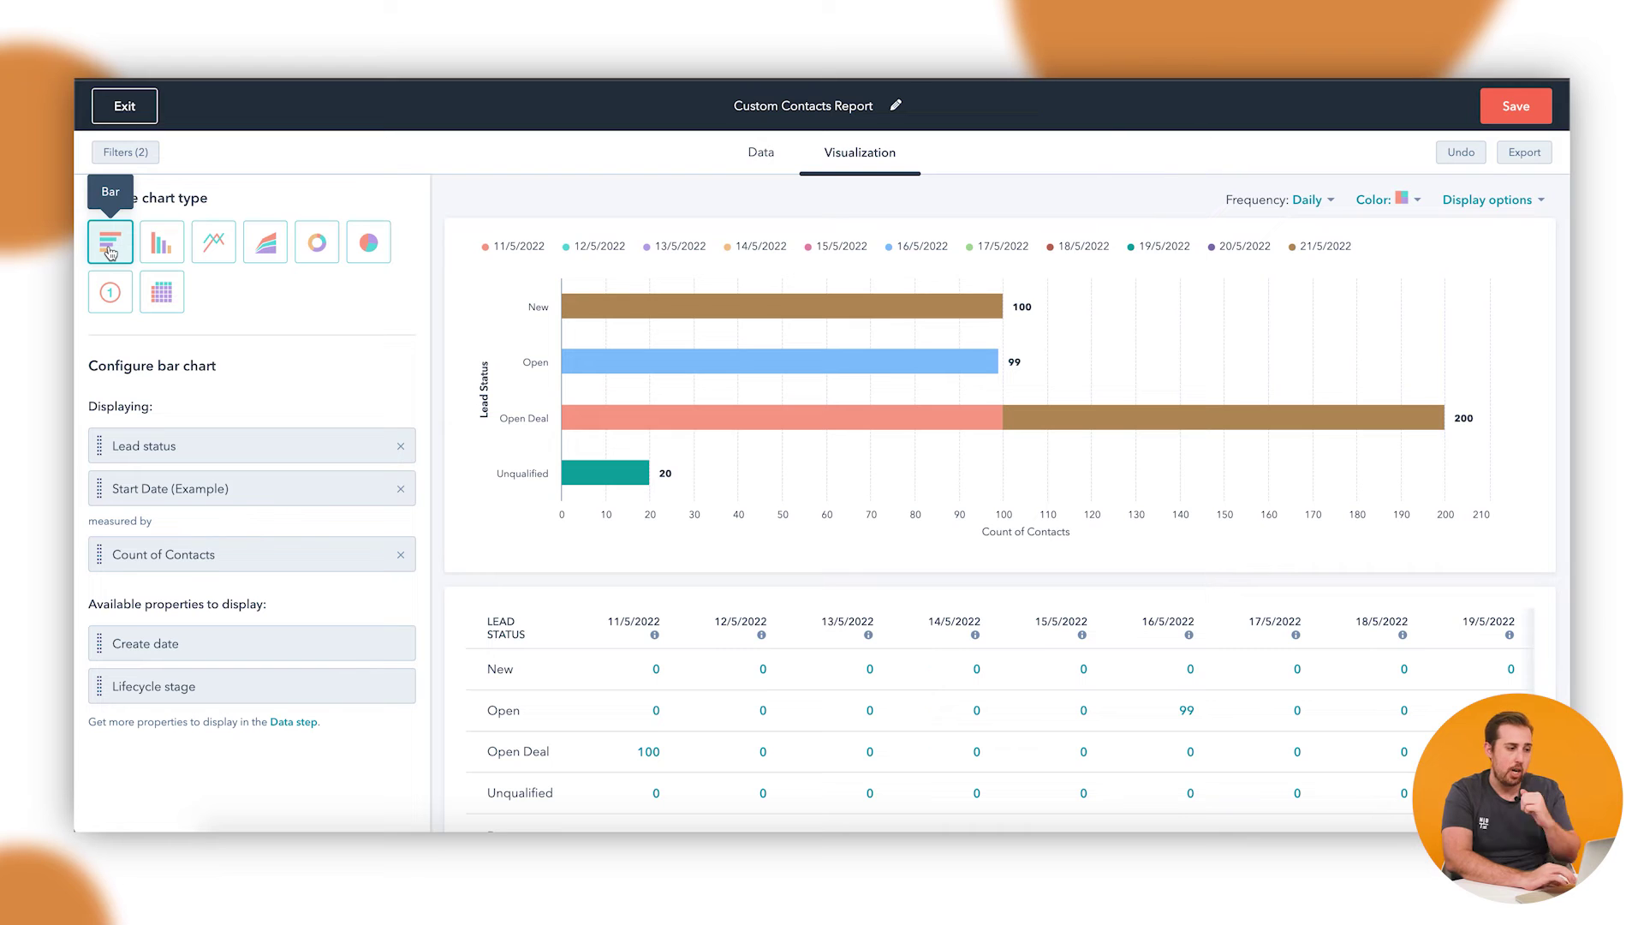
# Switch the chart type to Pie
pyautogui.click(368, 242)
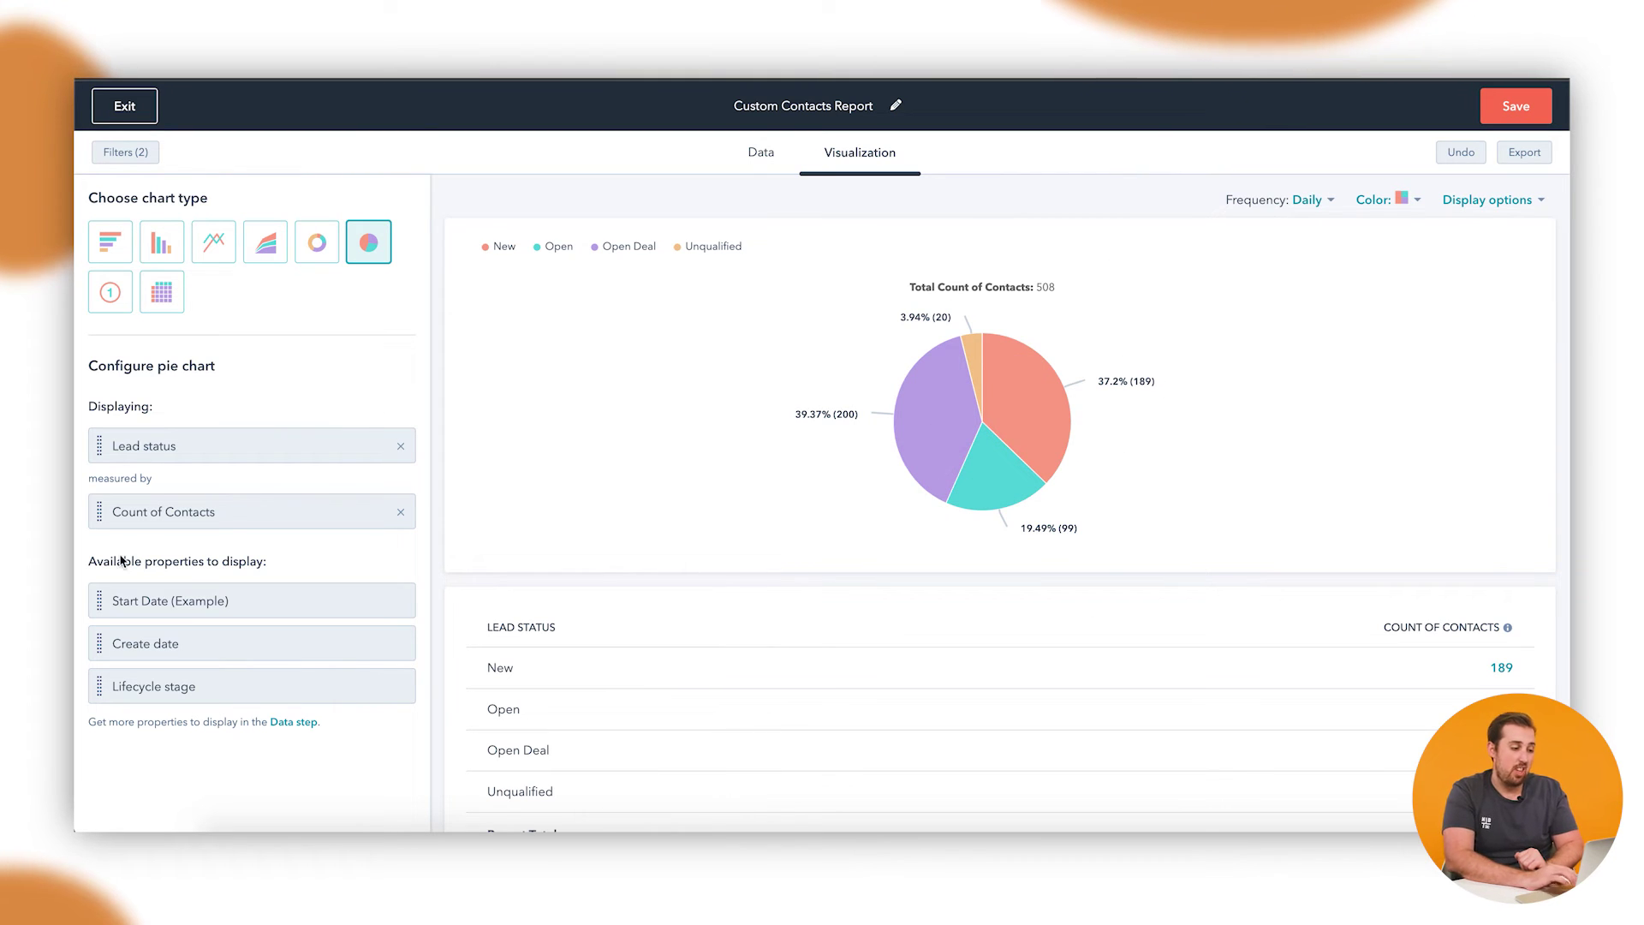
# Return to a column chart displaying Start Date (Example) broken down by Lead status
pyautogui.moveTo(242, 602); pyautogui.dragTo(242, 450)
pyautogui.click(165, 250)
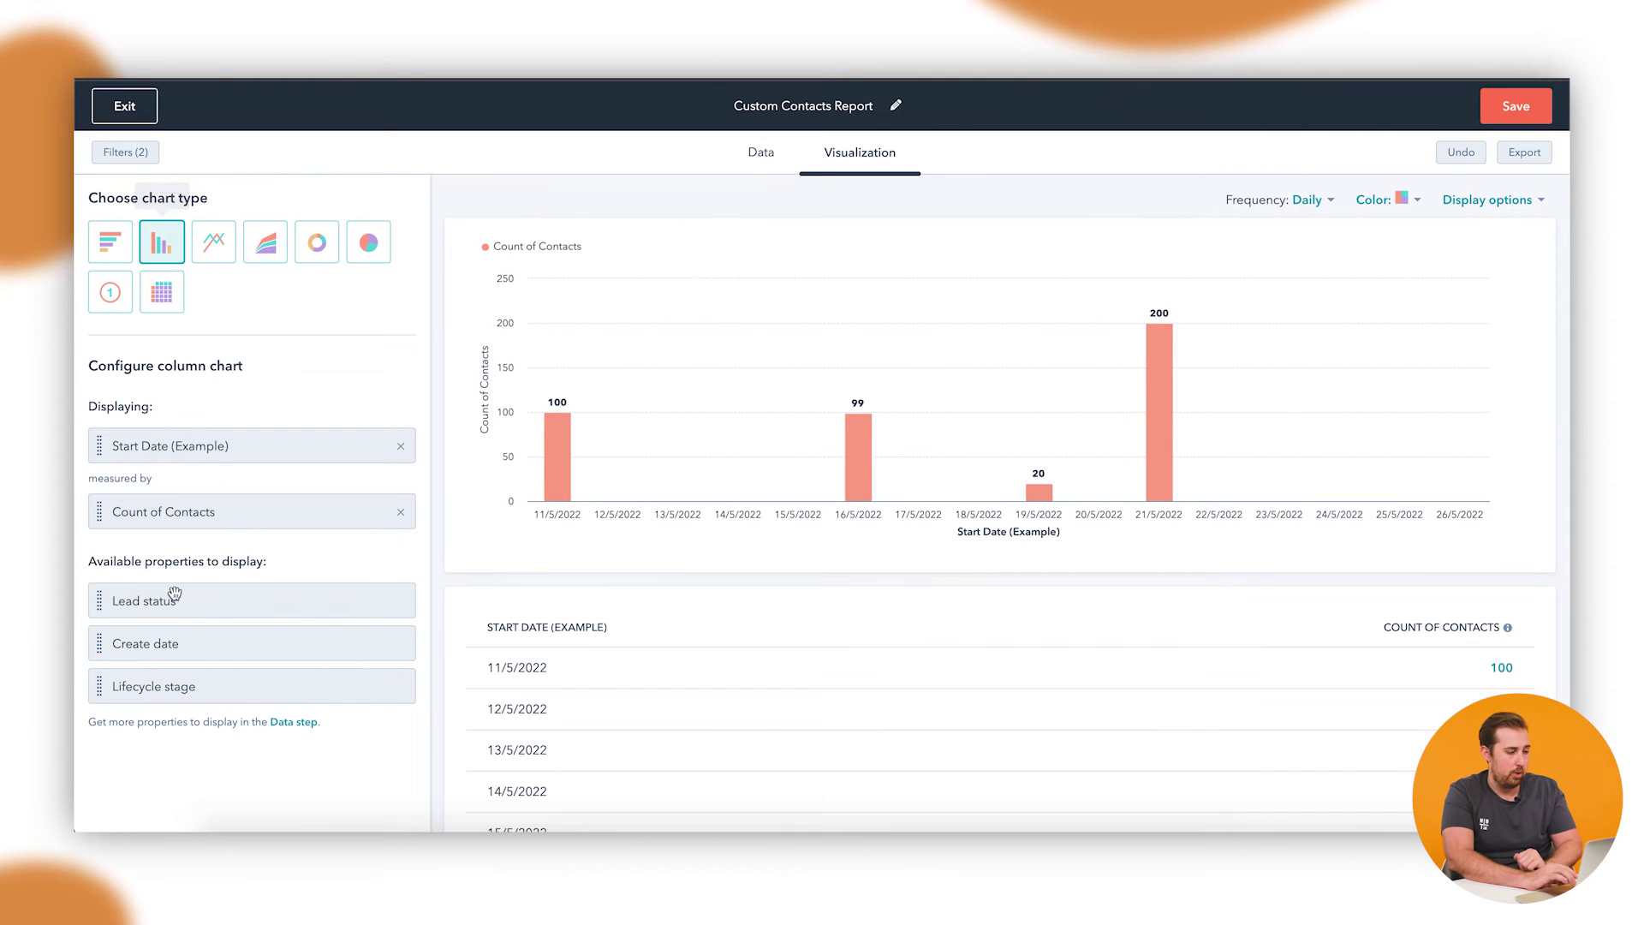
pyautogui.moveTo(172, 601); pyautogui.dragTo(178, 437)
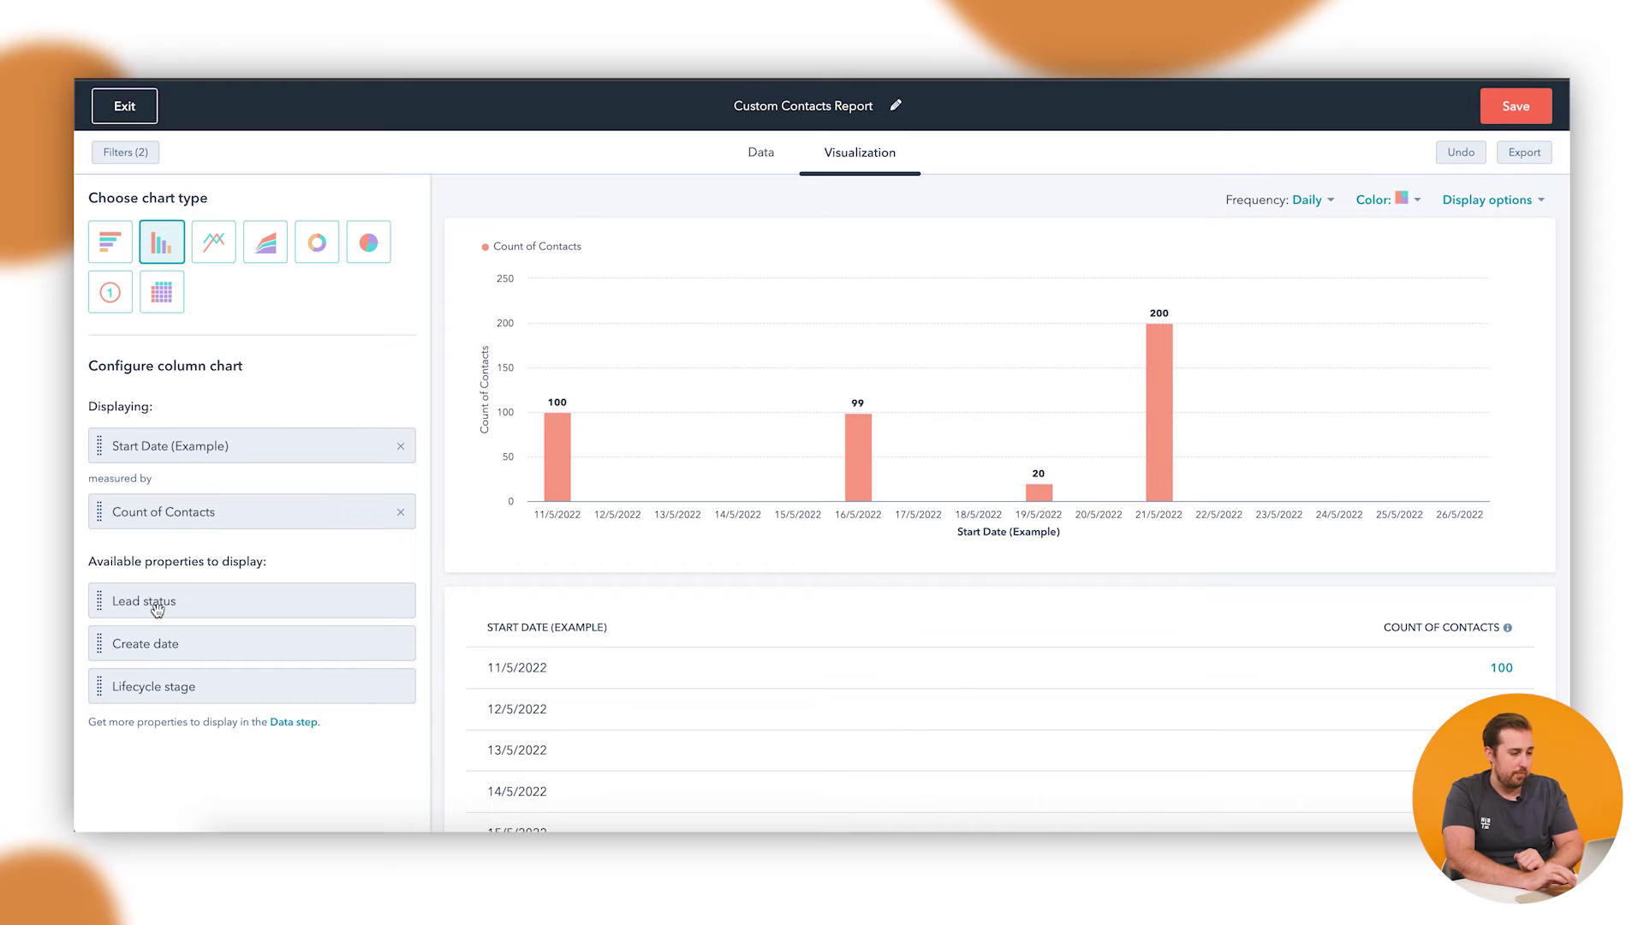
pyautogui.moveTo(163, 601); pyautogui.dragTo(183, 489)
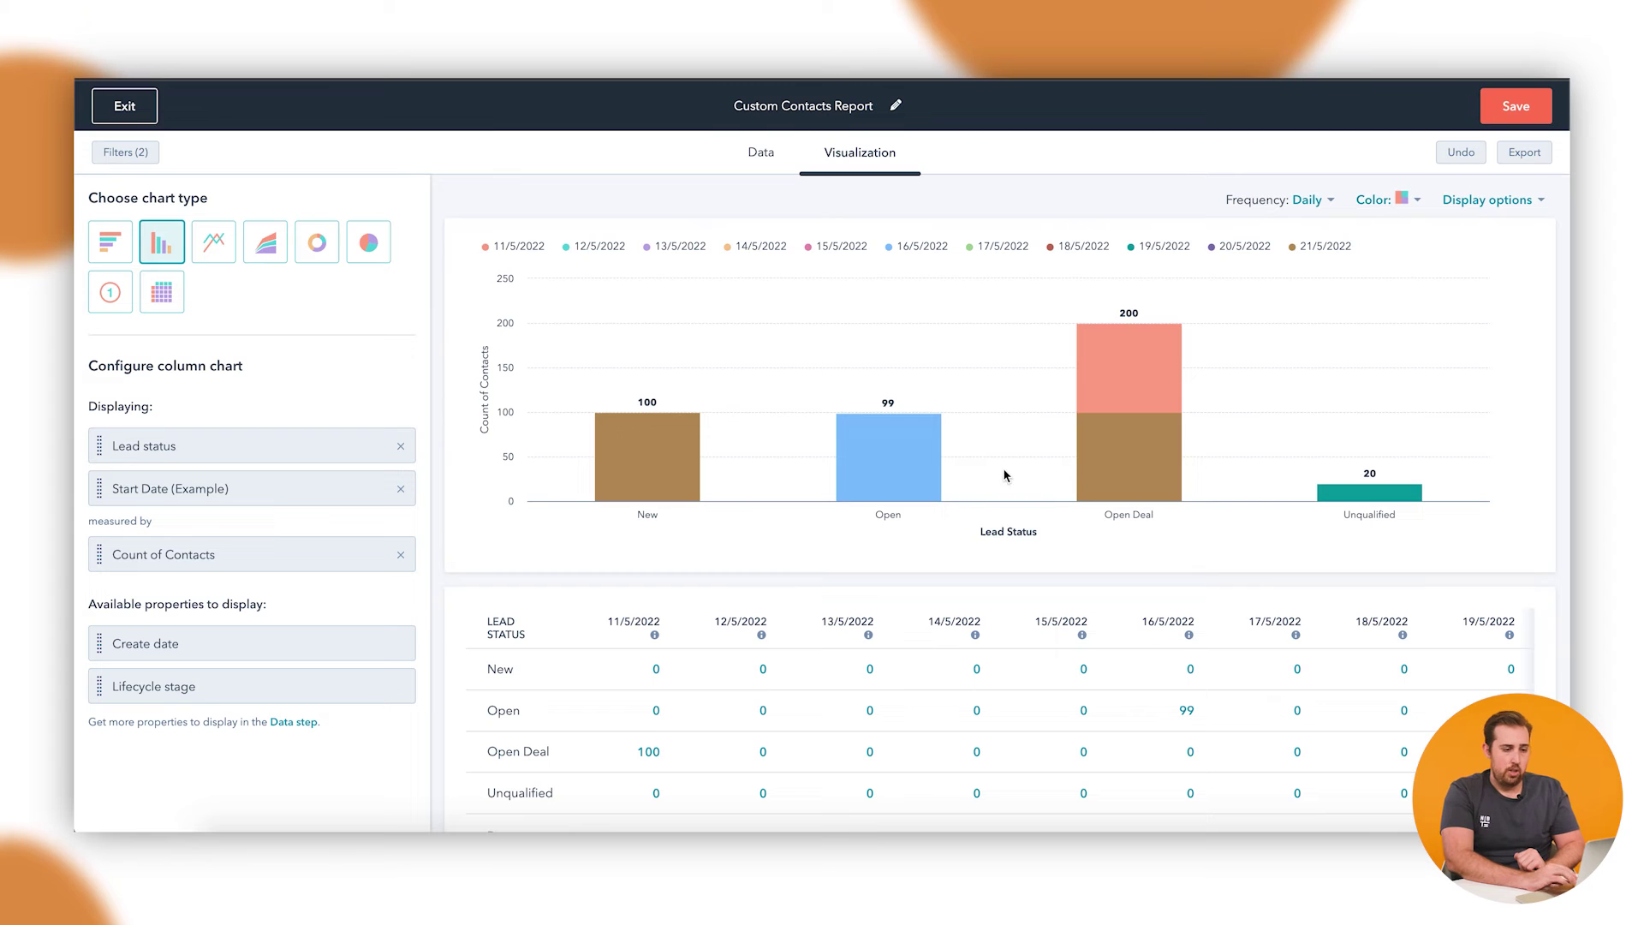
# Set the date frequency to Weekly, after trying Monthly first
pyautogui.click(1310, 200)
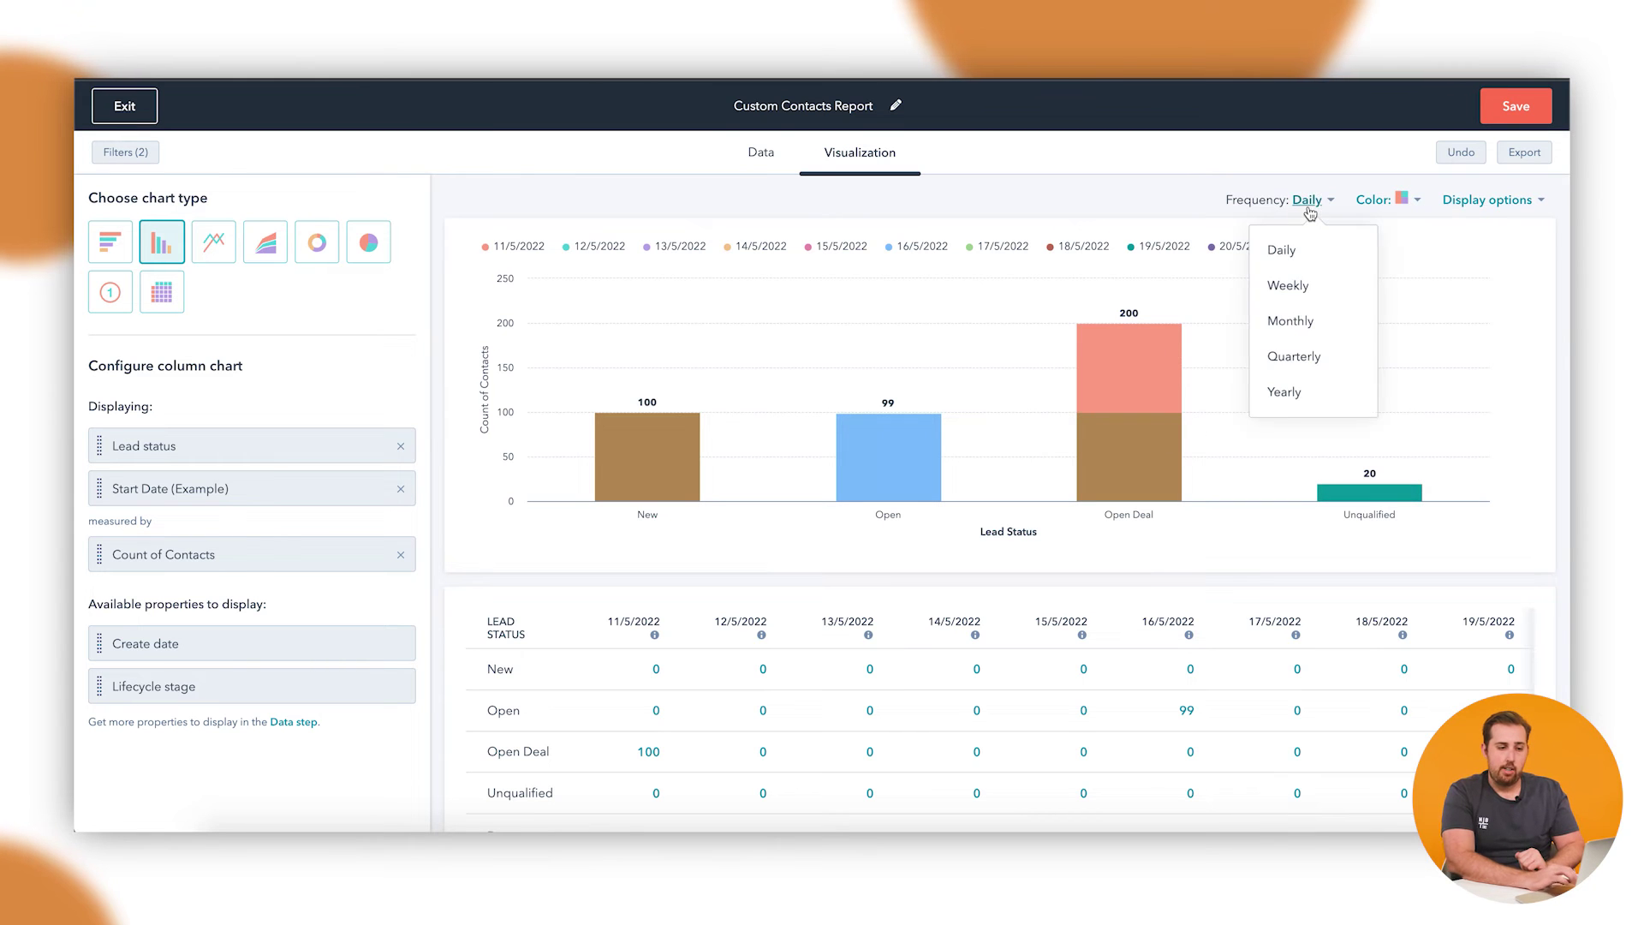
pyautogui.click(1323, 334)
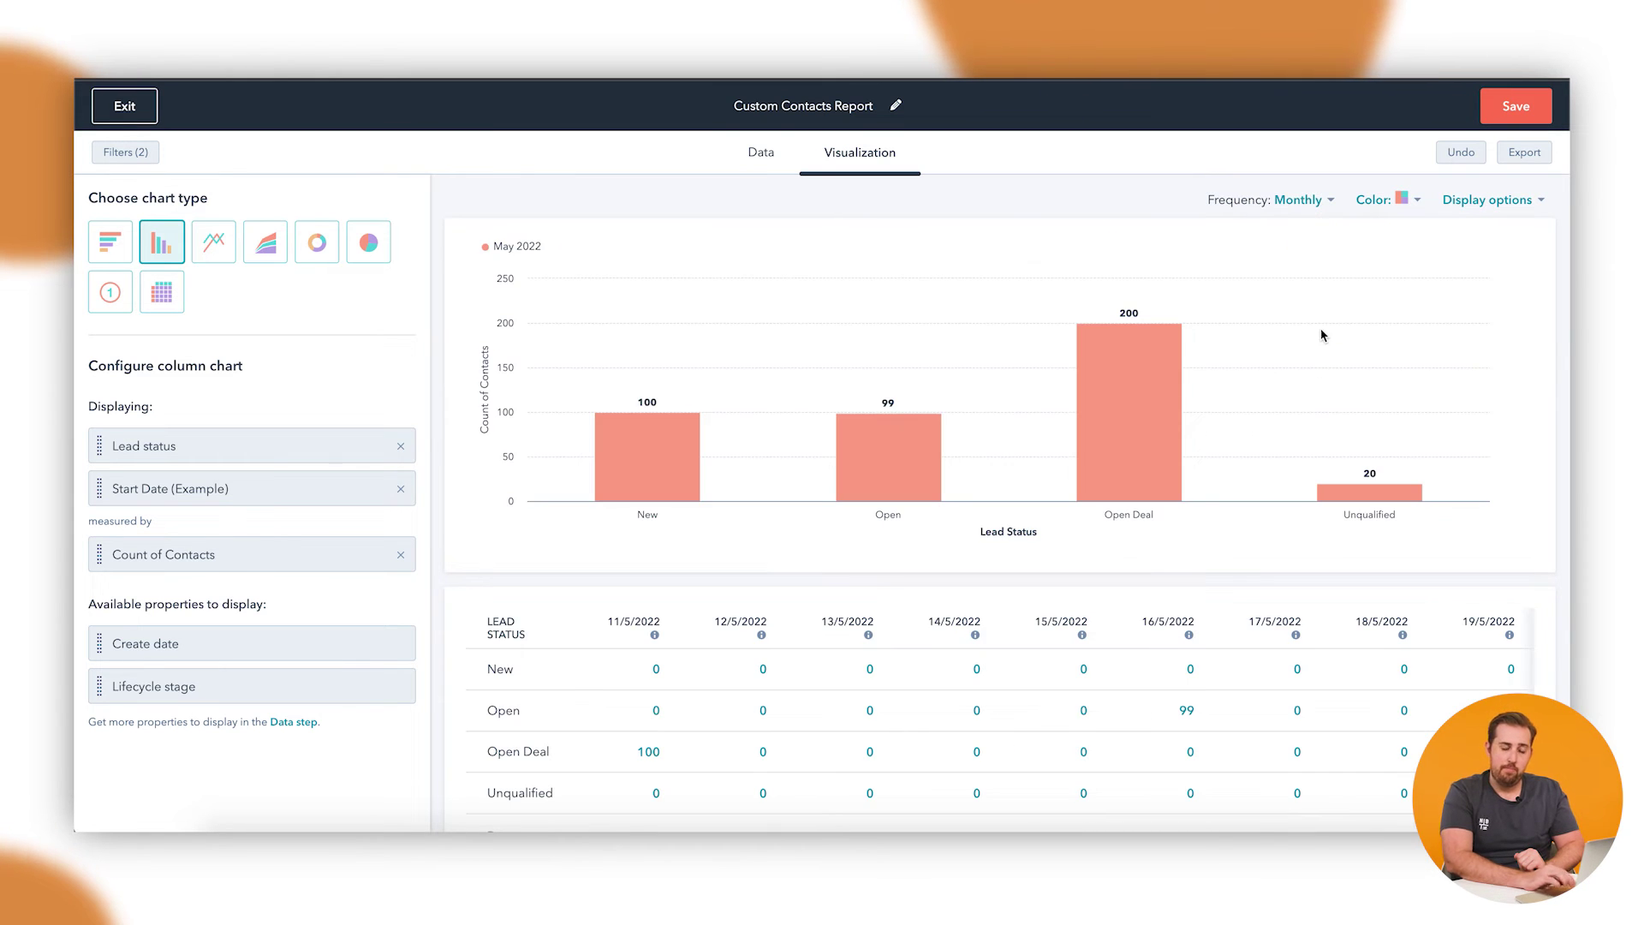
pyautogui.moveTo(1147, 428)
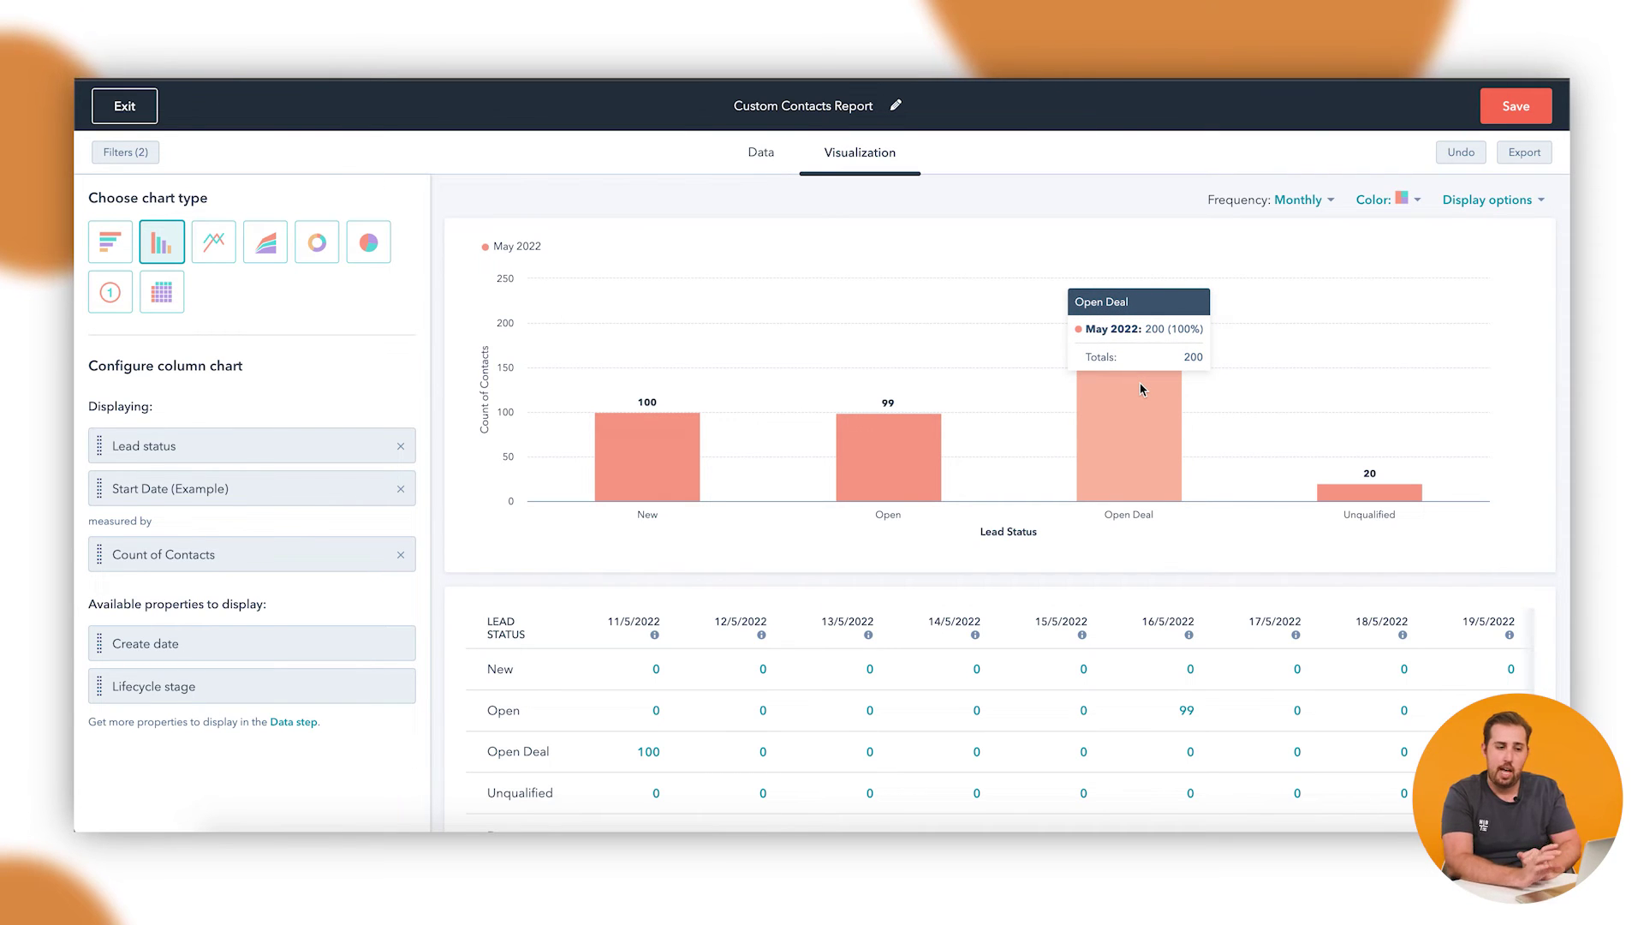
pyautogui.click(1302, 202)
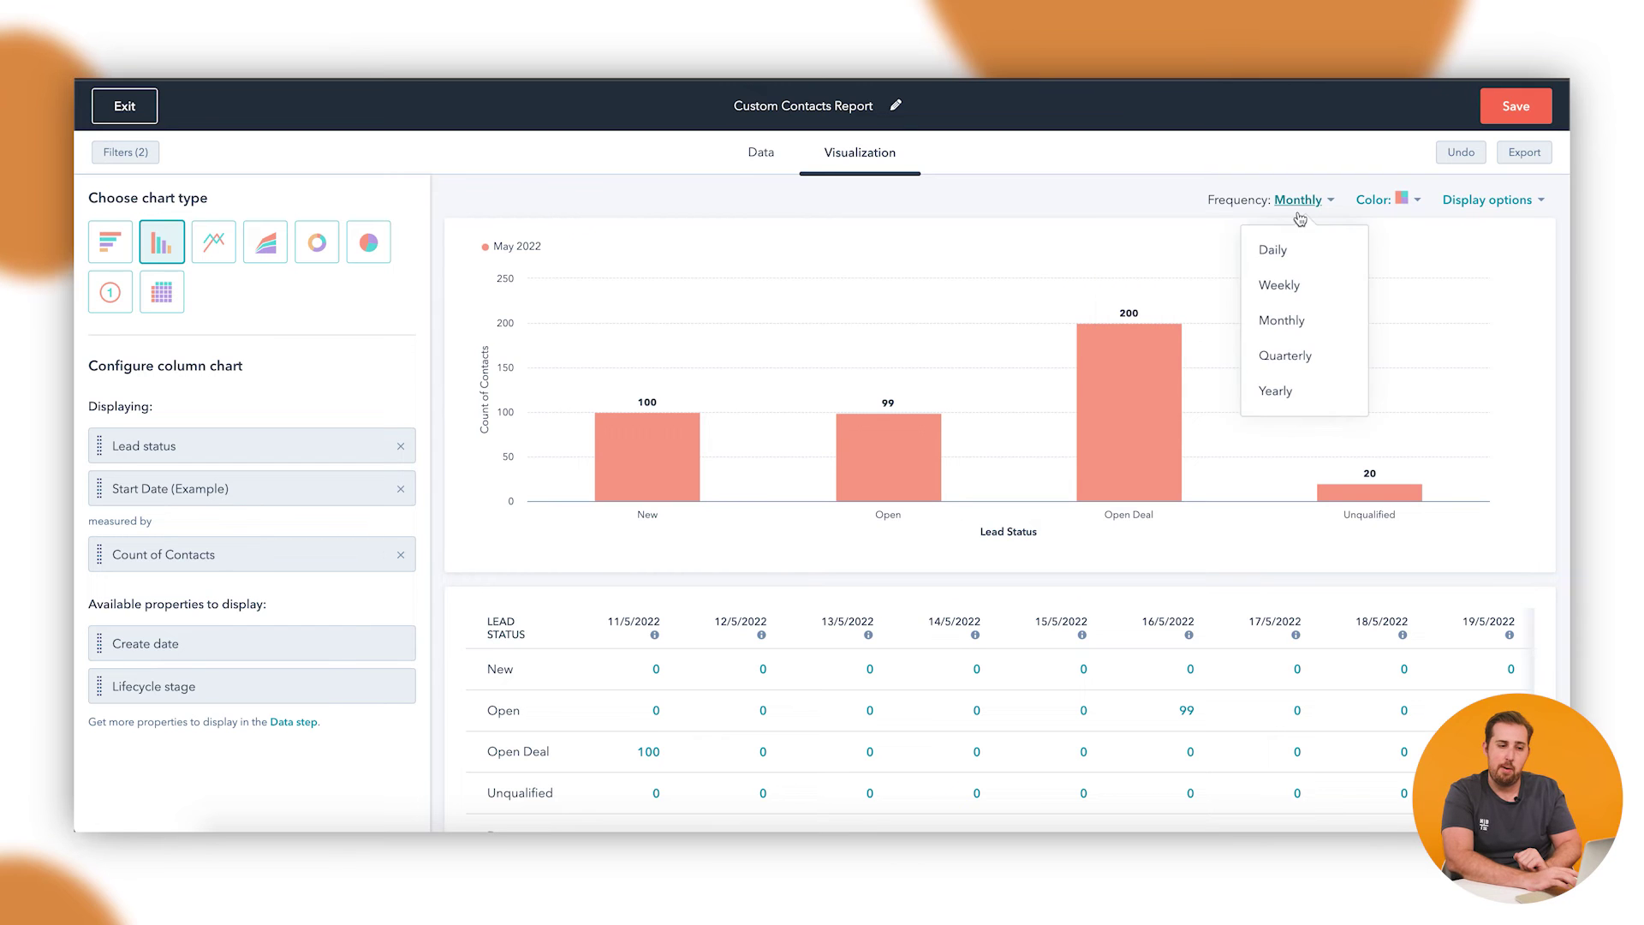
pyautogui.click(1308, 302)
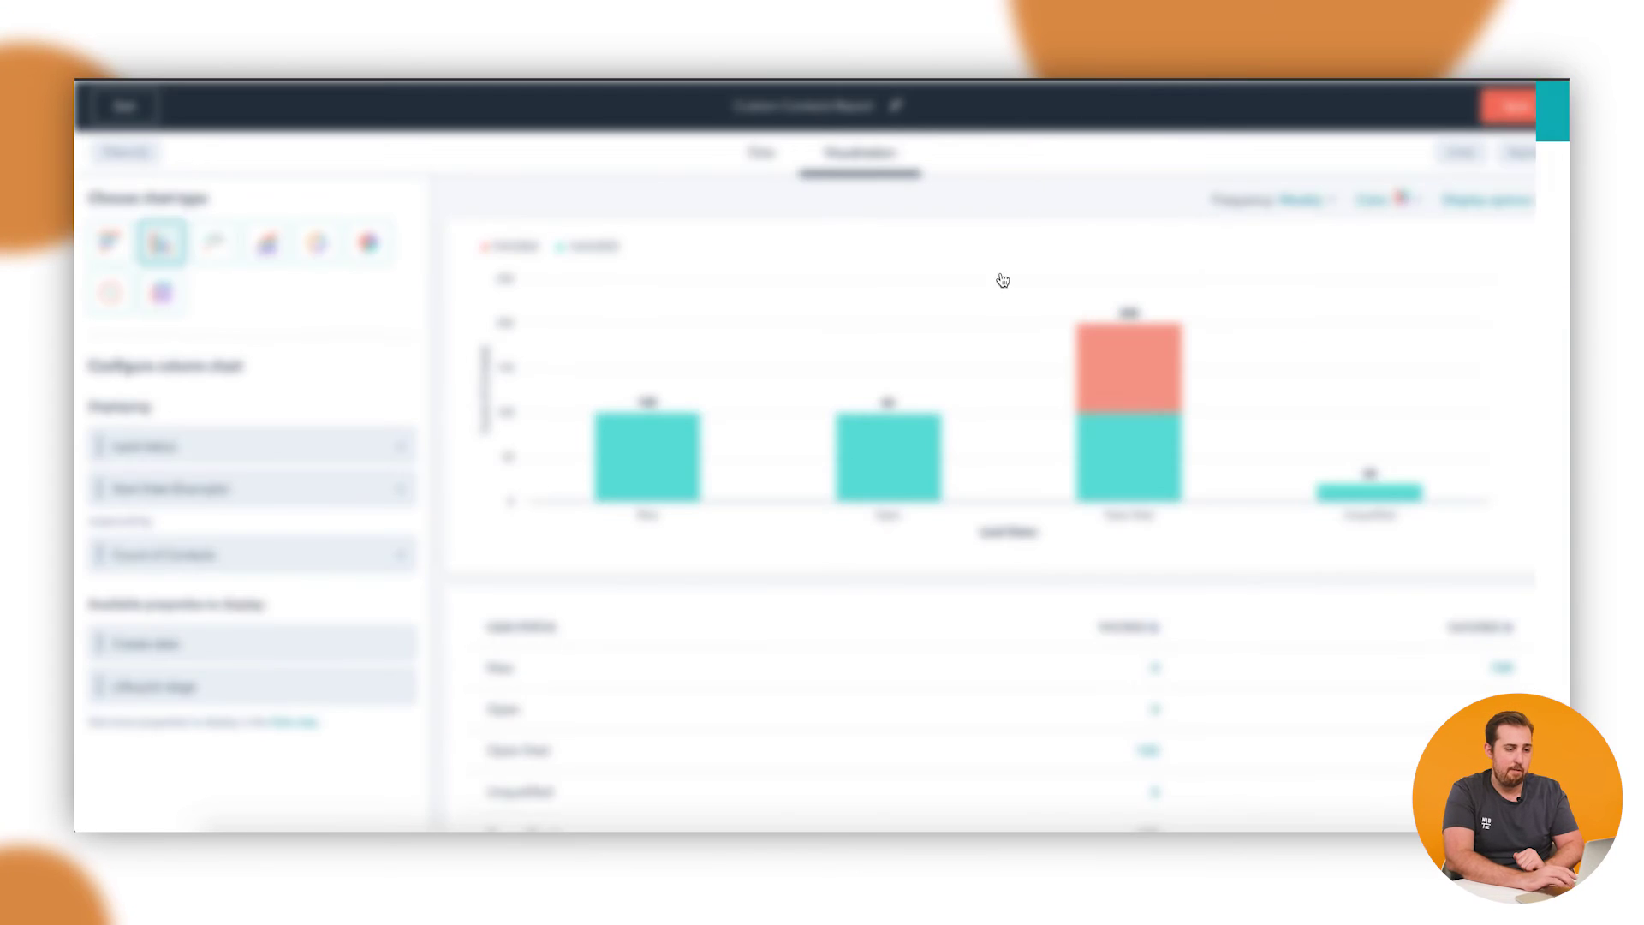
# Save the report as 'Lead Status x Example Date' and exit to the Reports list
pyautogui.click(1511, 106)
pyautogui.tripleClick(1288, 268)
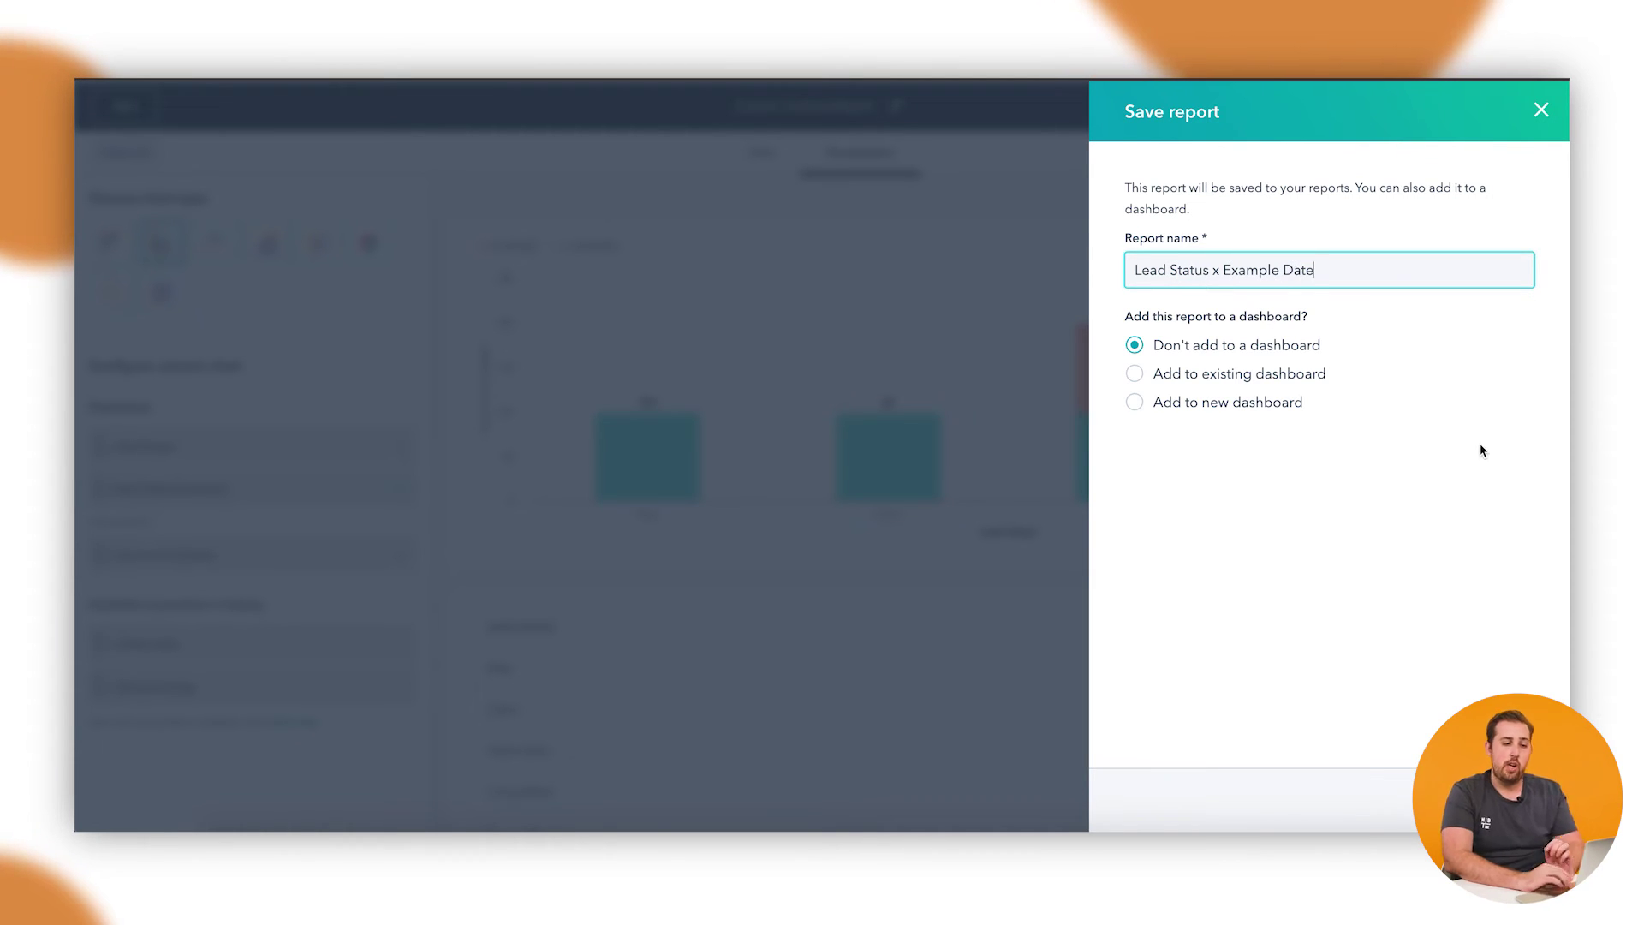
pyautogui.click(1481, 445)
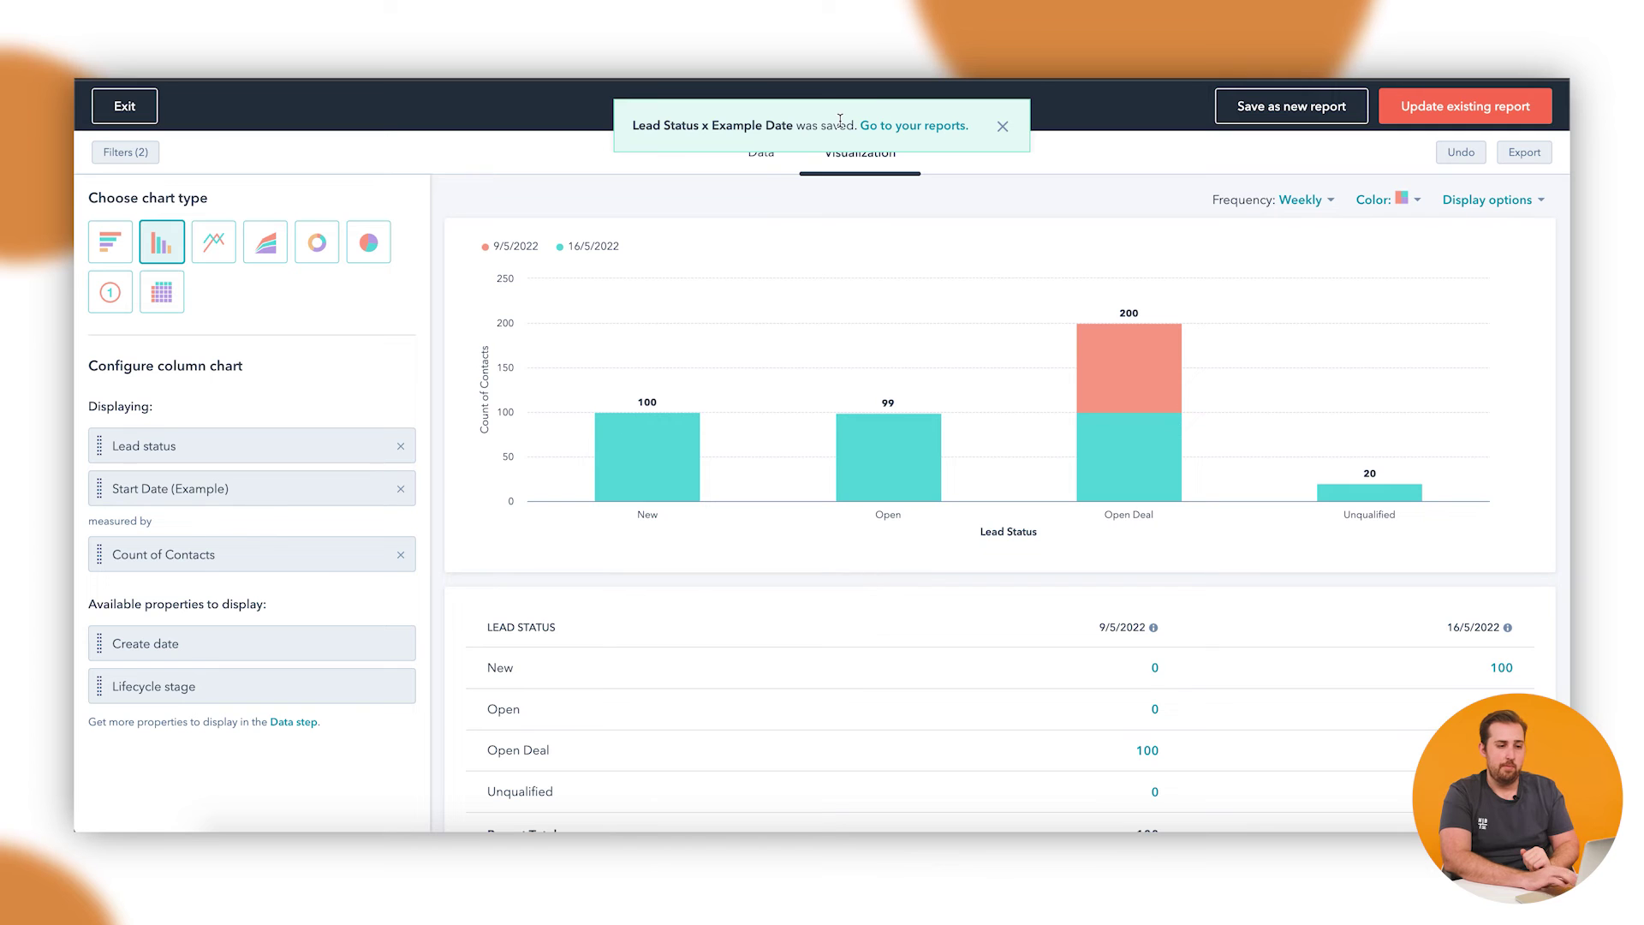
pyautogui.click(139, 111)
pyautogui.click(623, 297)
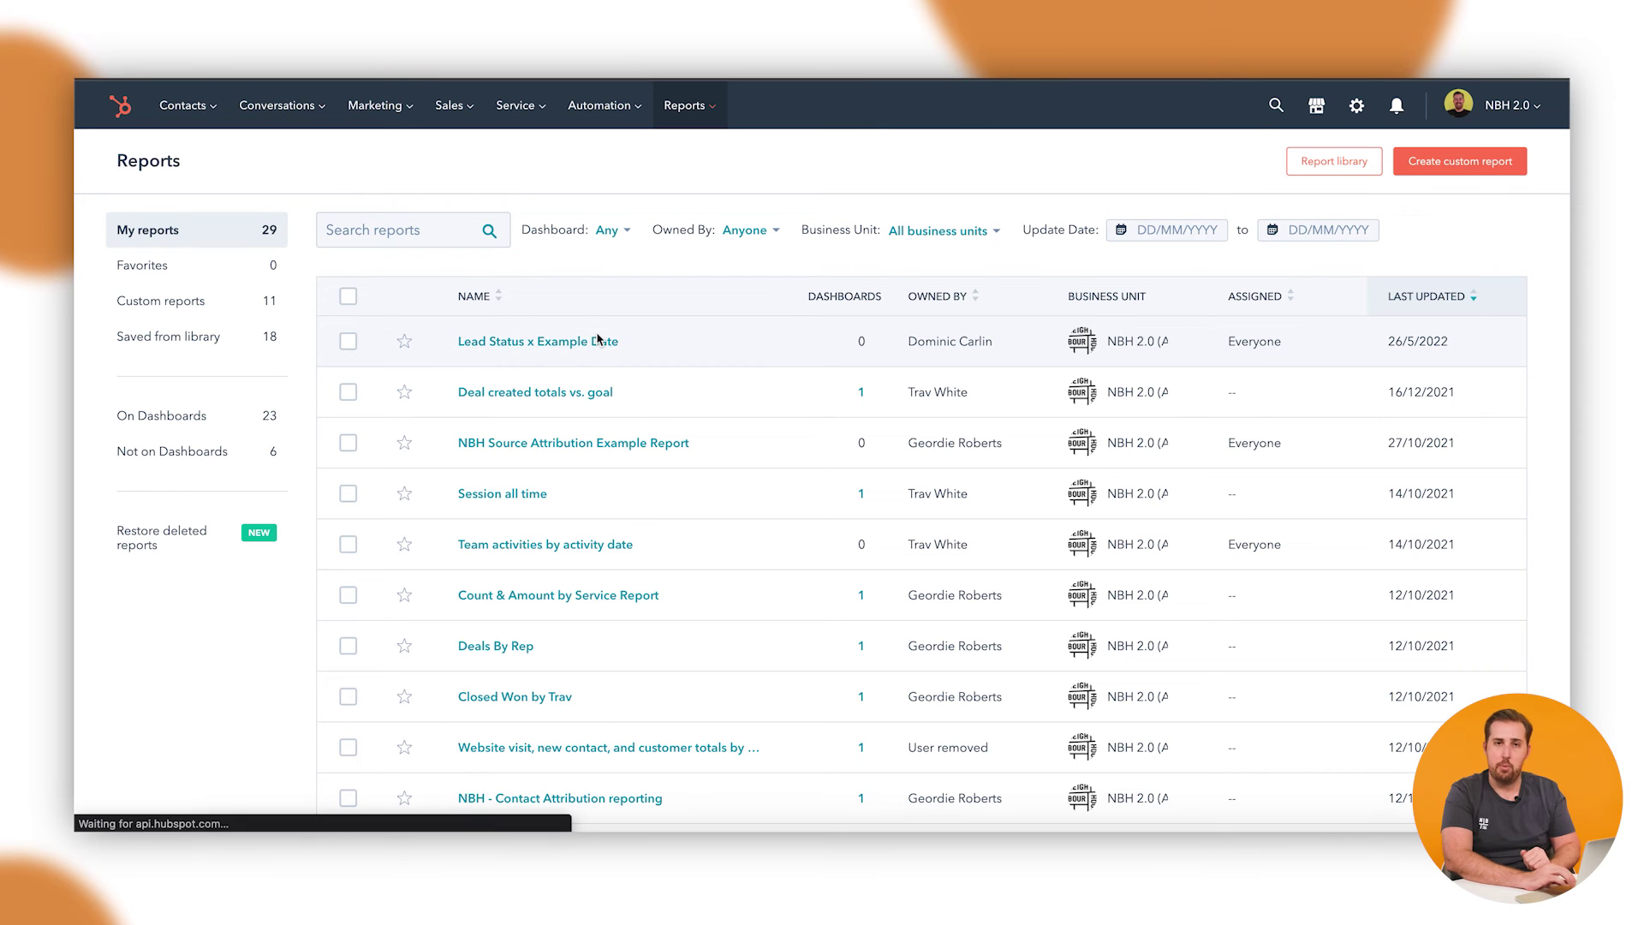
# Start a Custom Report Builder report with Contacts as primary source and Companies added
pyautogui.click(1484, 164)
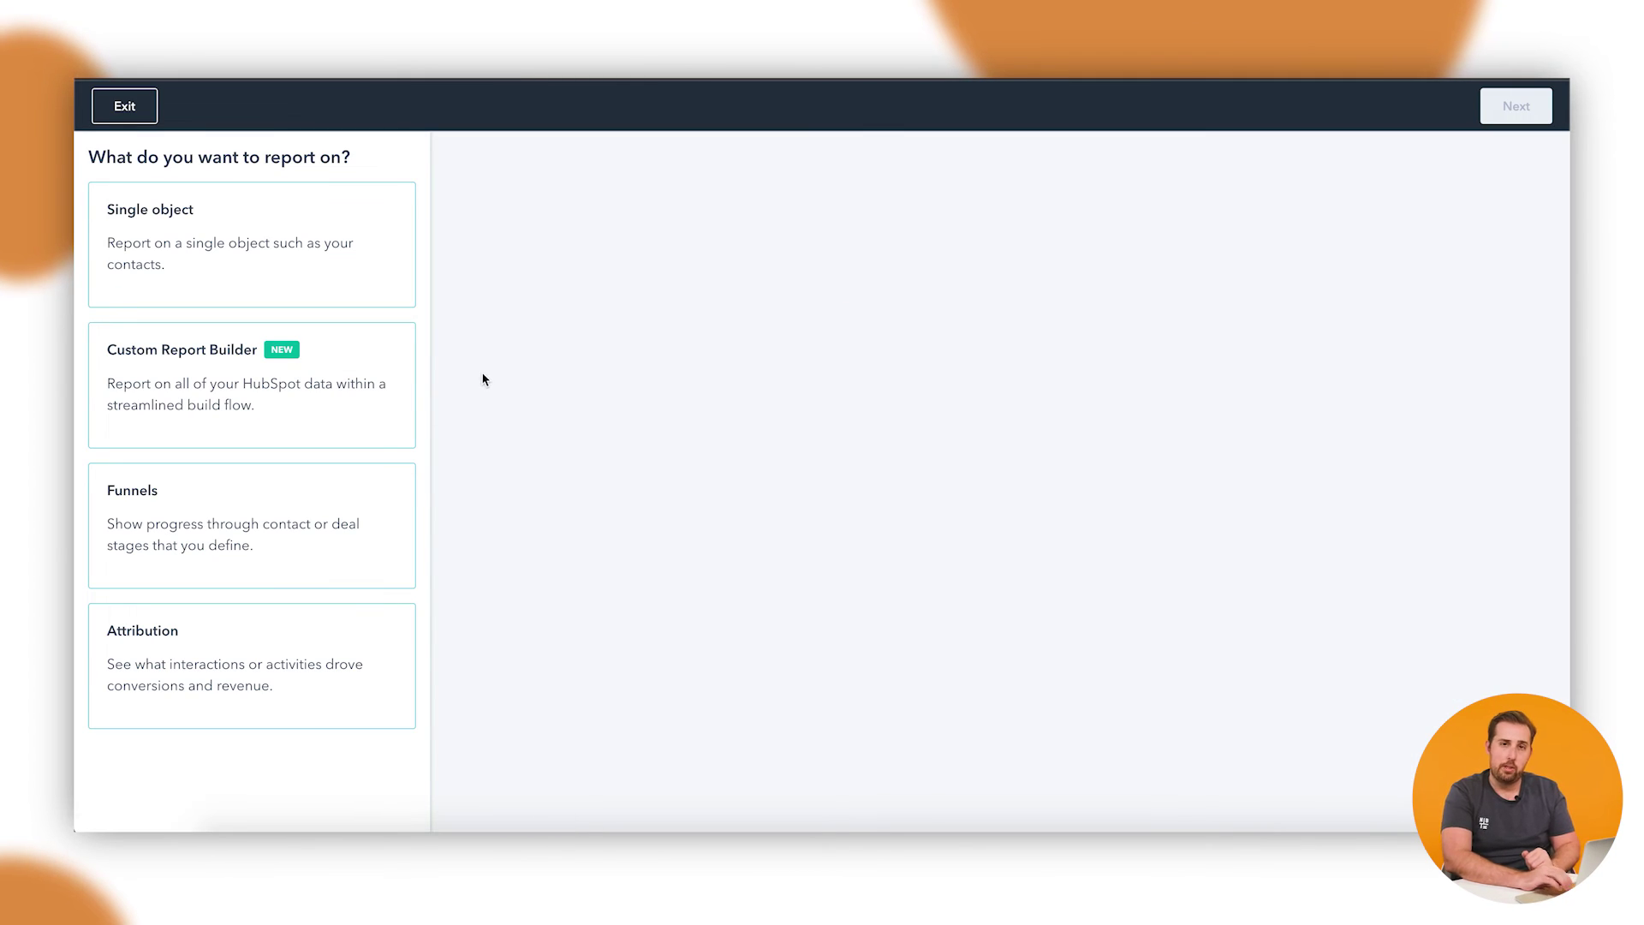
pyautogui.click(271, 382)
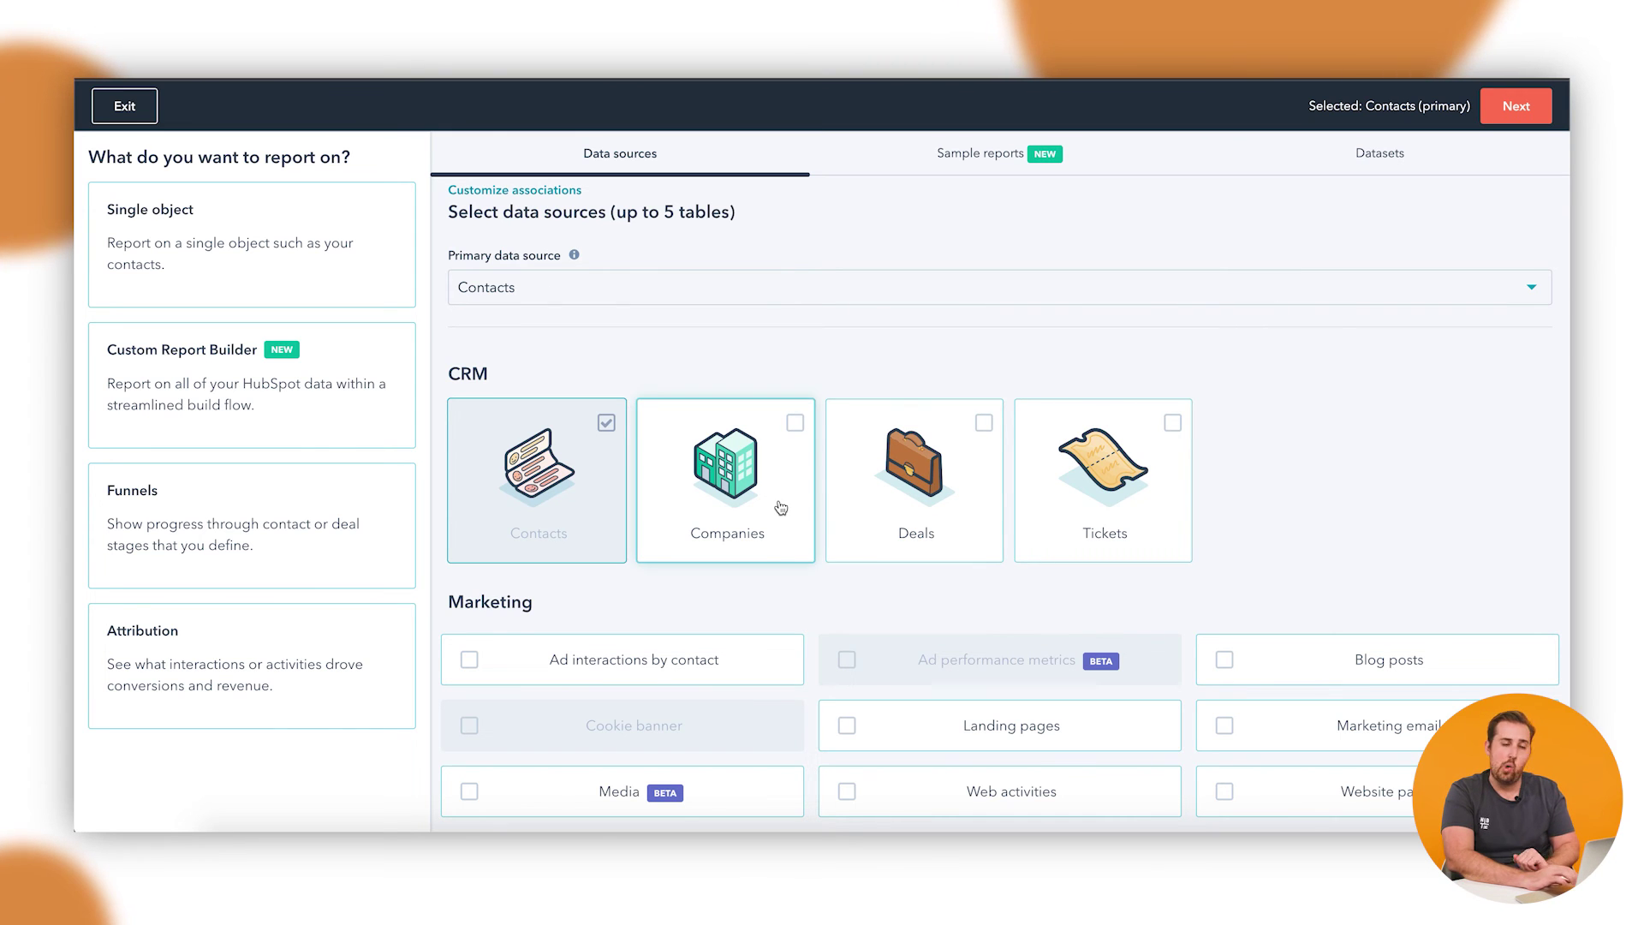
pyautogui.scroll(-2, 871, 457)
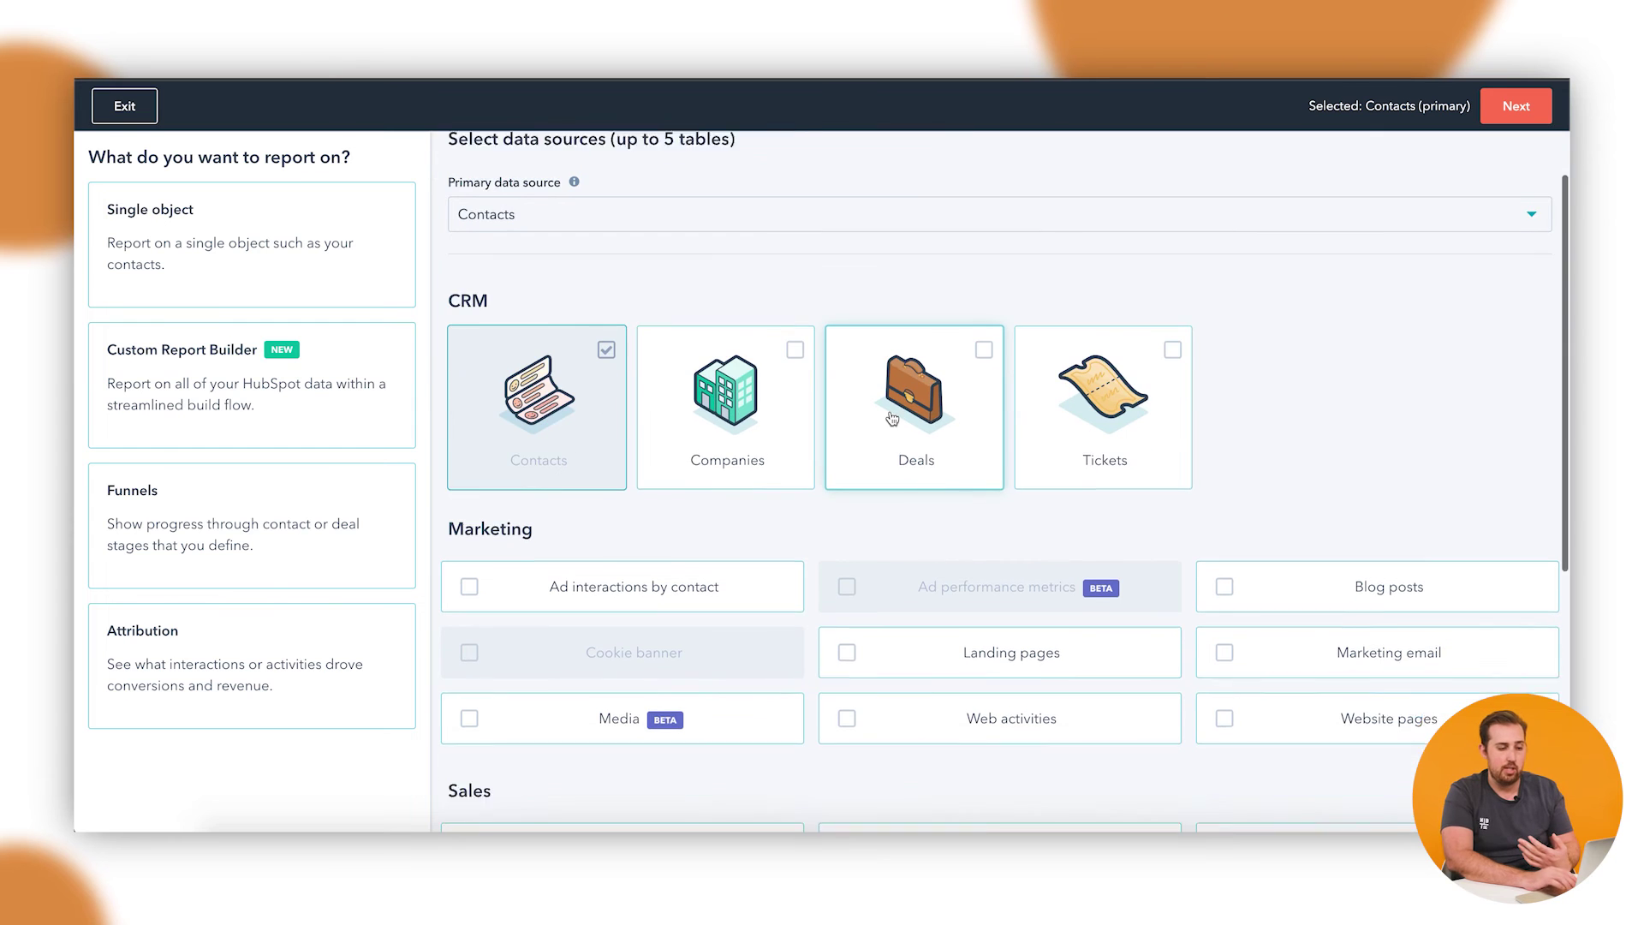
pyautogui.click(727, 385)
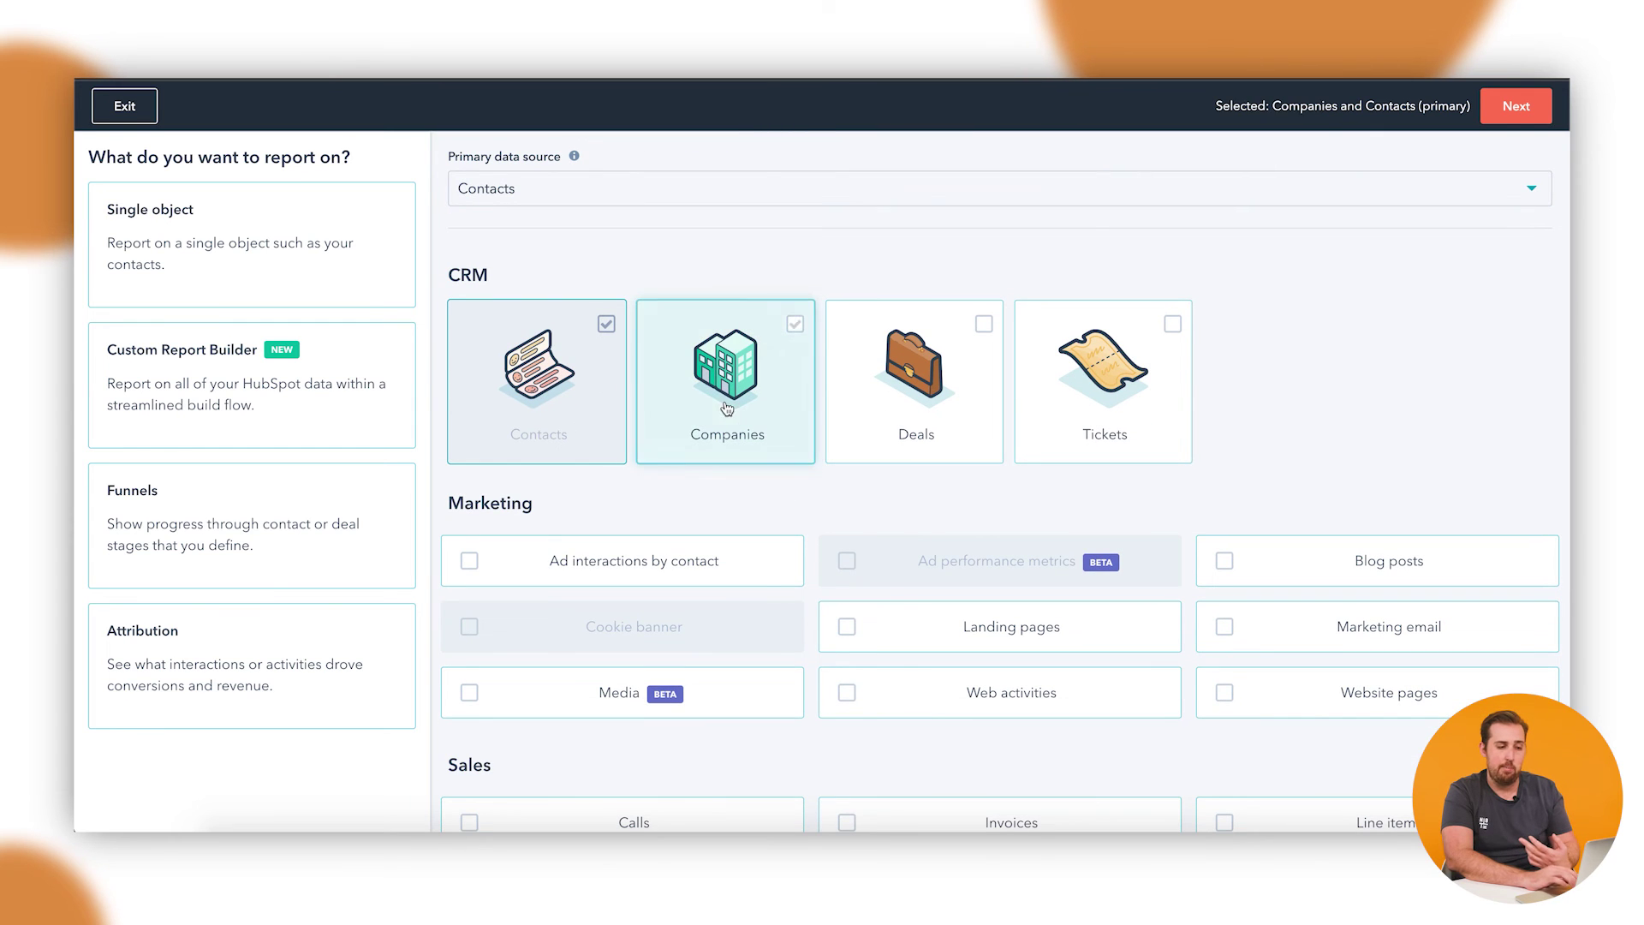
pyautogui.click(1506, 120)
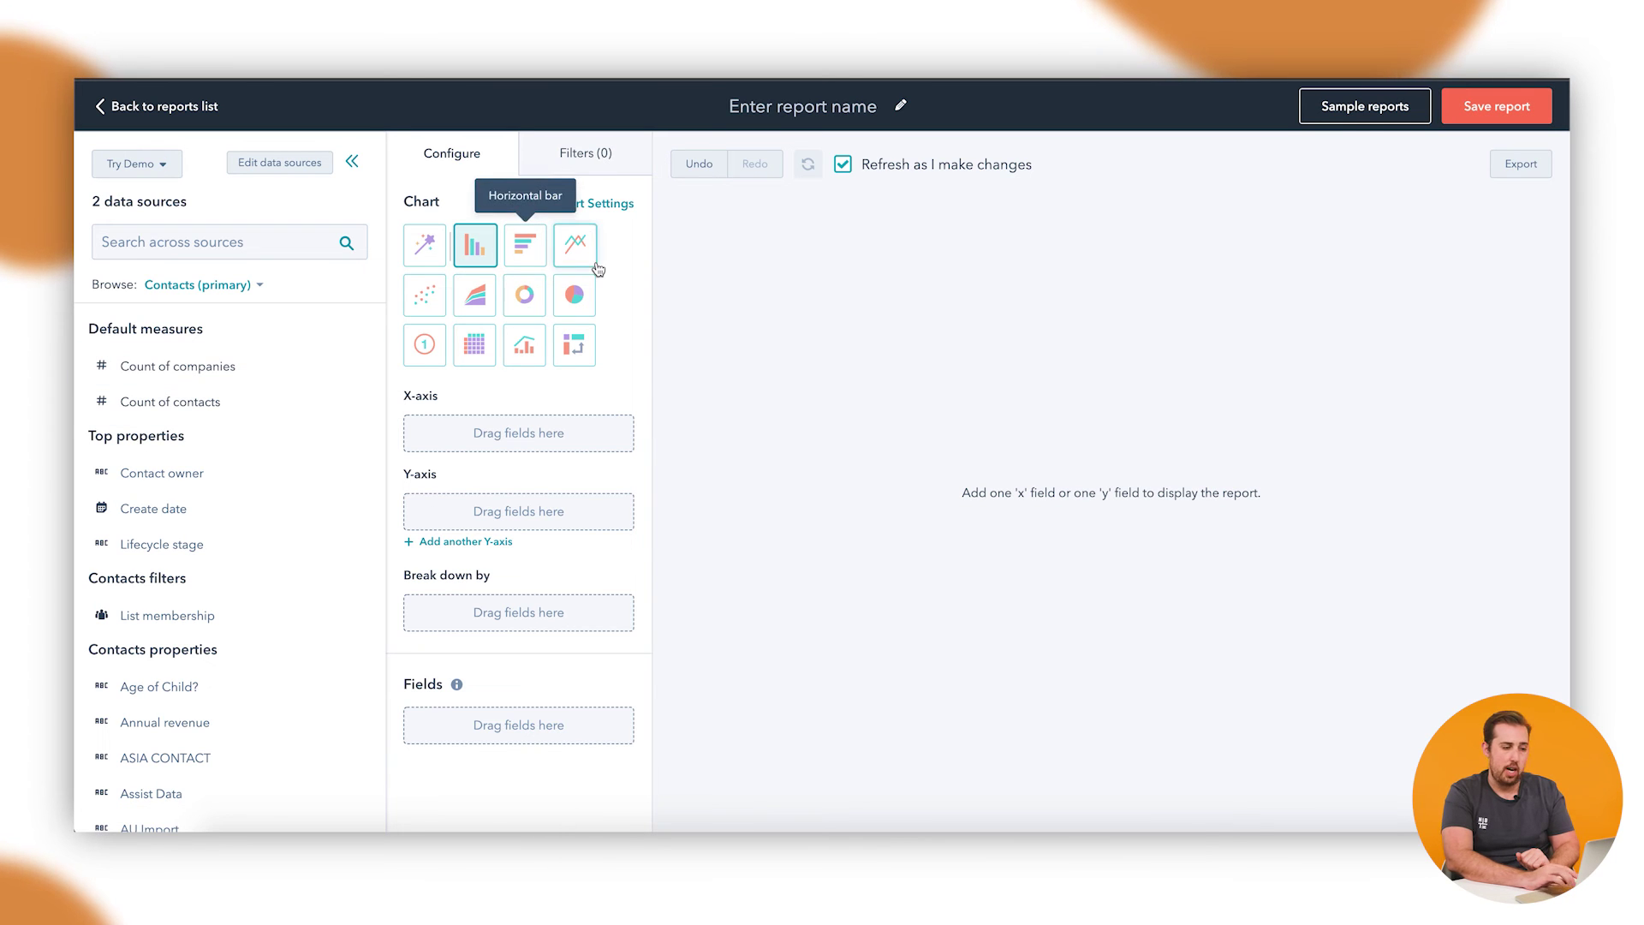
# Plot Lead status on the x-axis against Count of contacts, broken down by Start Date (Example)
pyautogui.click(227, 249)
pyautogui.write('lead st')
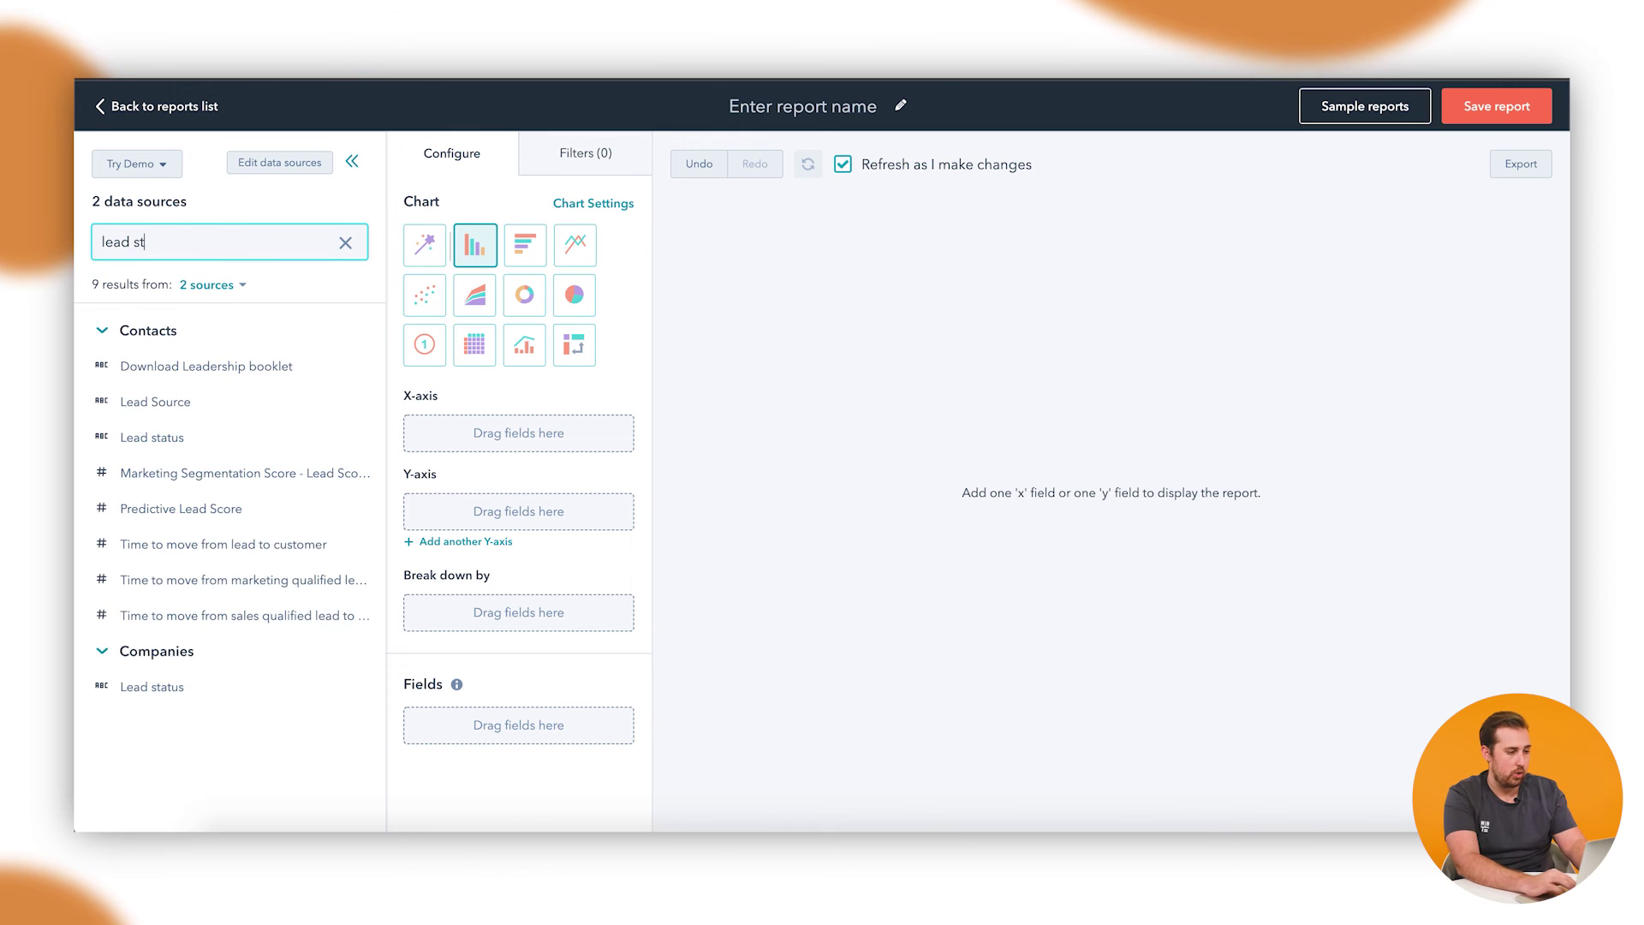
pyautogui.moveTo(183, 366); pyautogui.dragTo(531, 430)
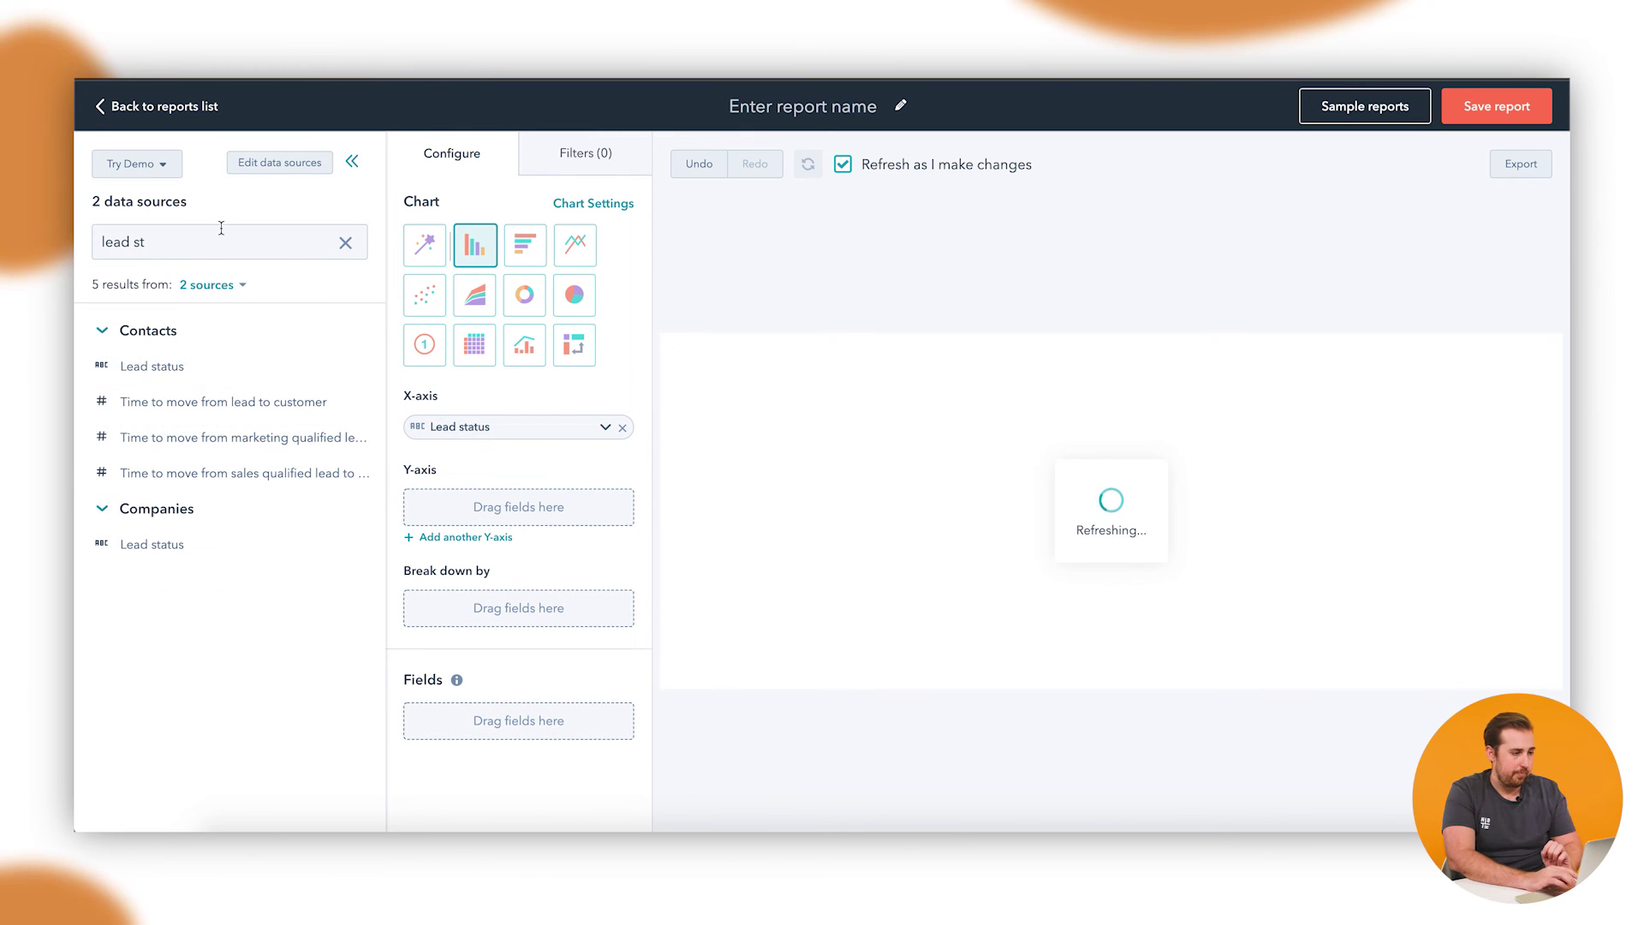
pyautogui.click(345, 242)
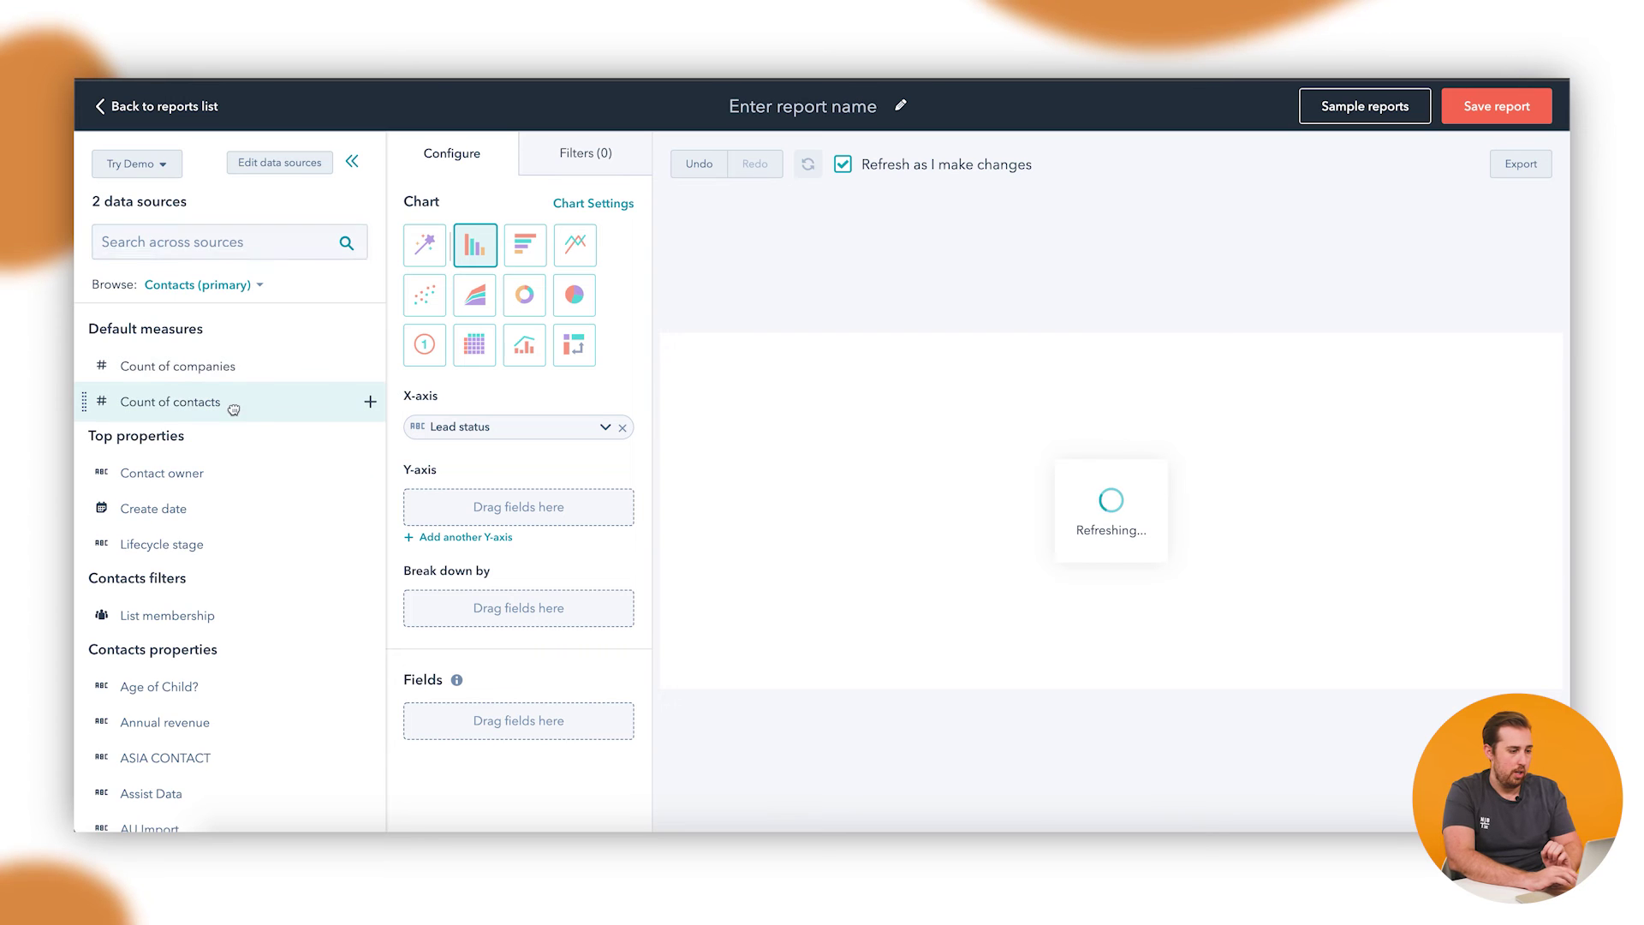
pyautogui.moveTo(227, 402); pyautogui.dragTo(508, 505)
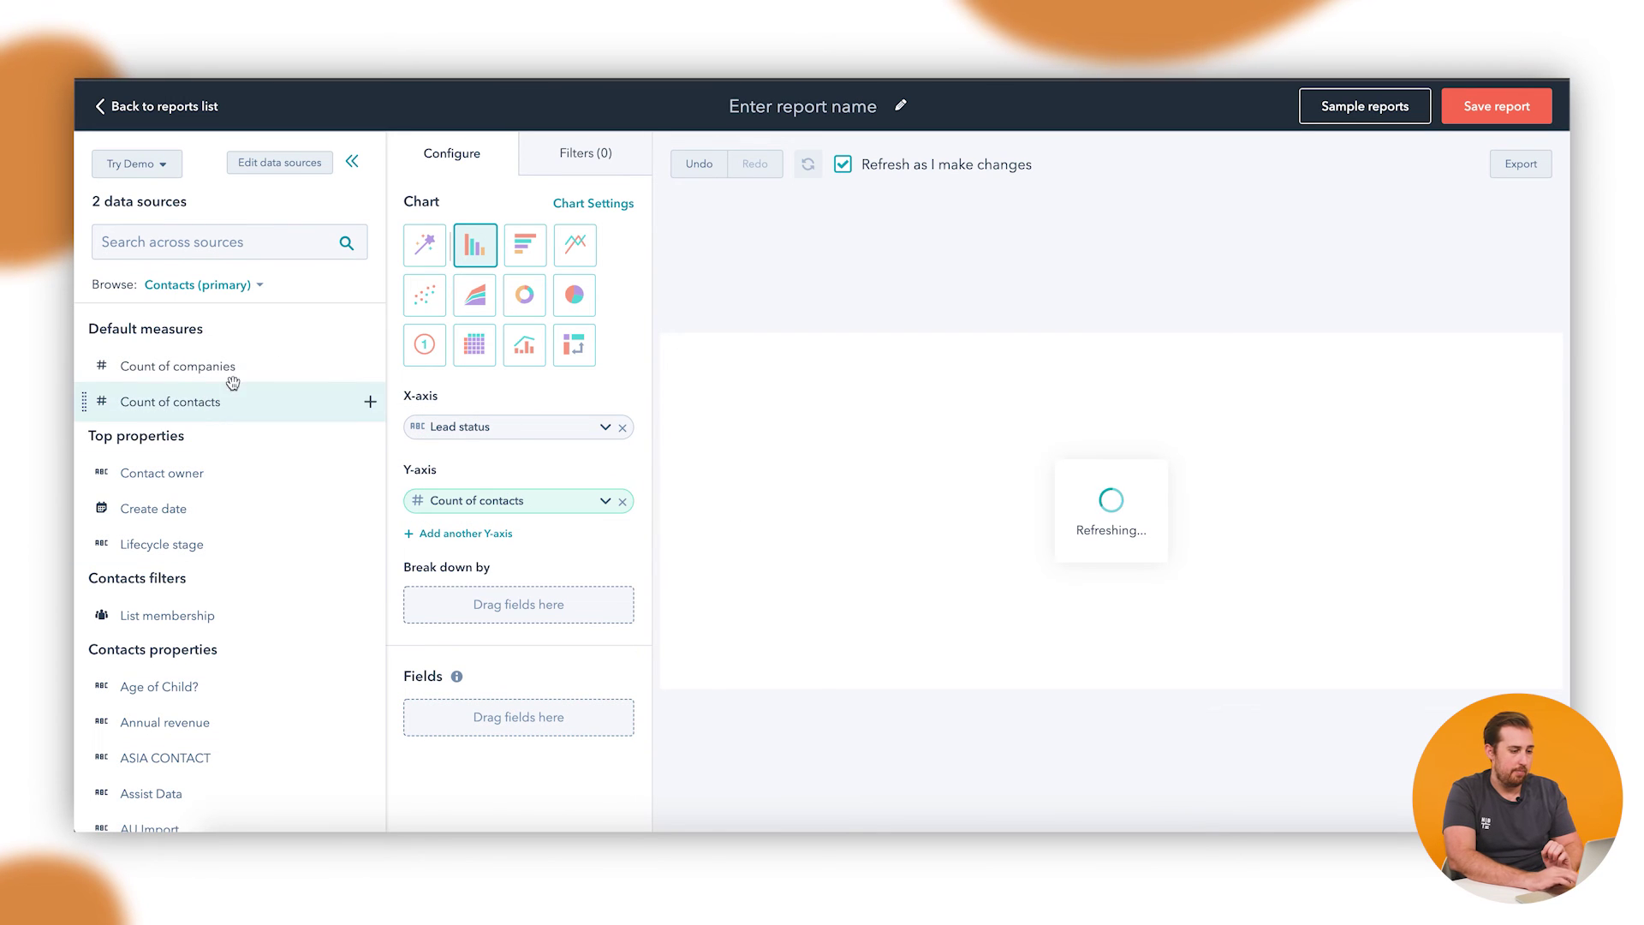
pyautogui.click(155, 250)
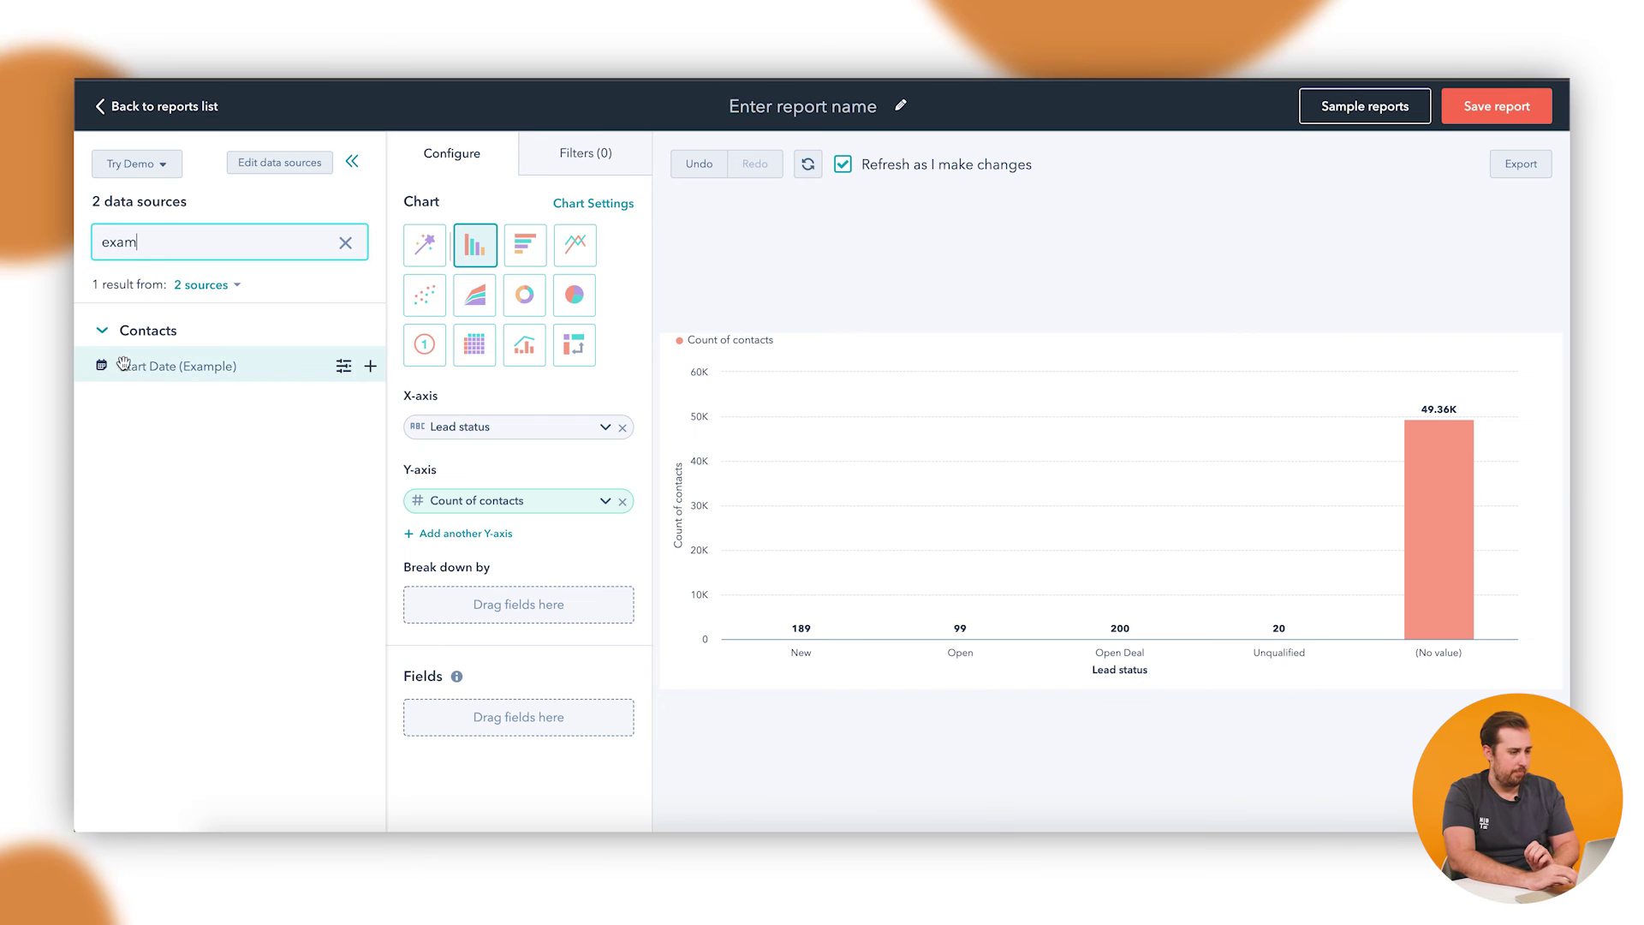
pyautogui.moveTo(129, 366); pyautogui.dragTo(421, 596)
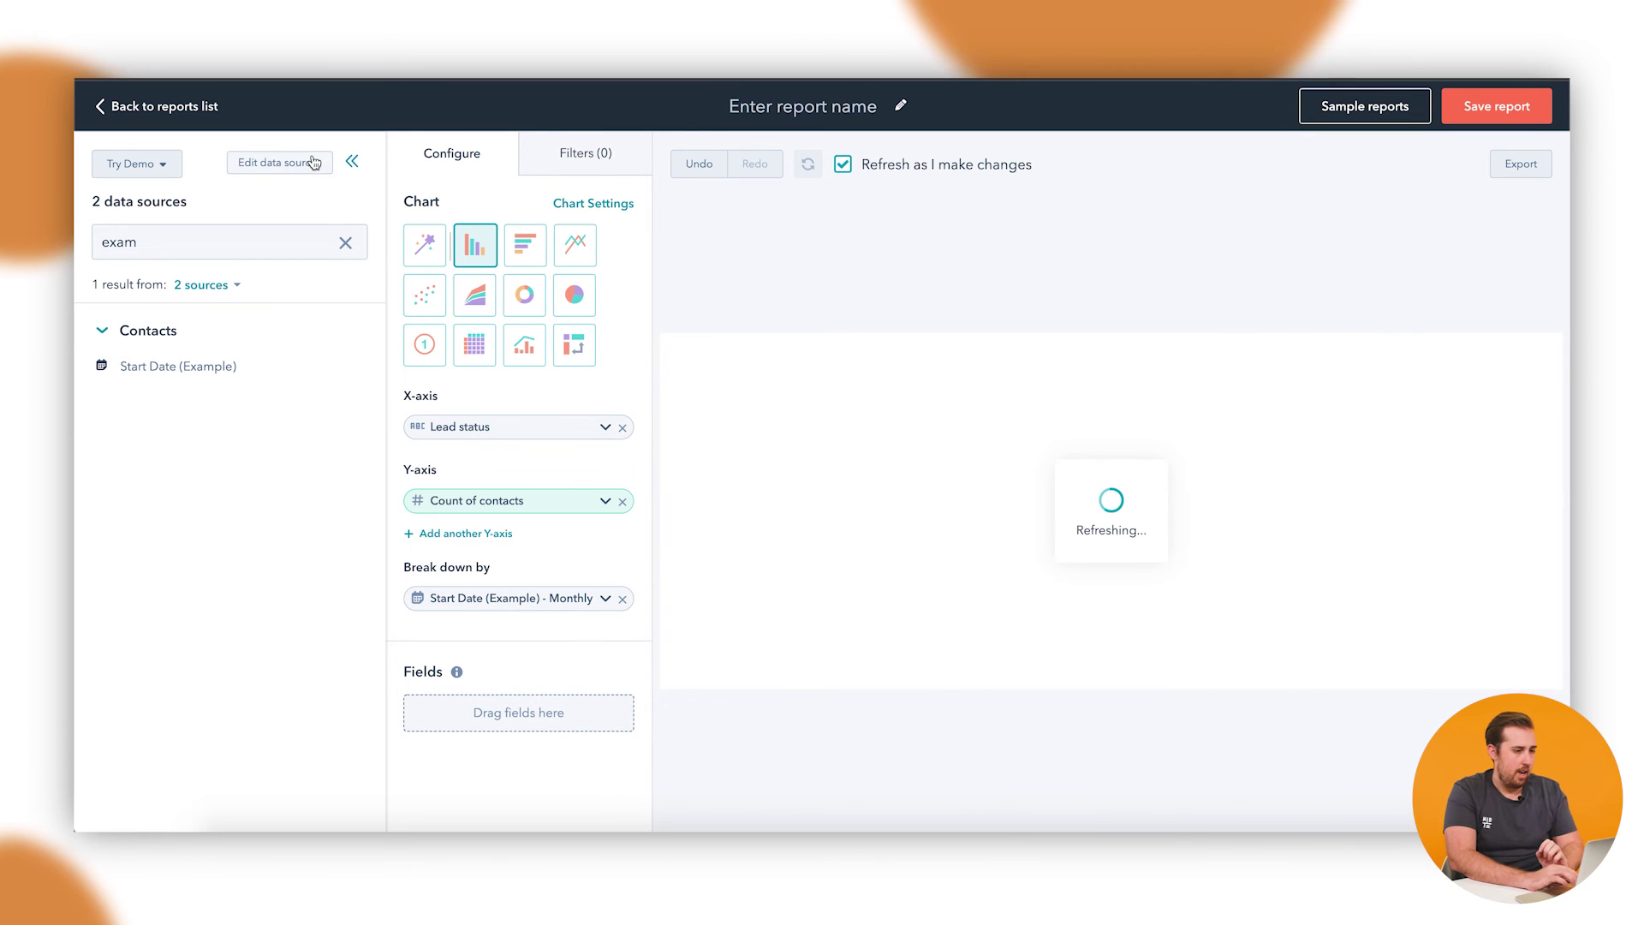
# Filter the report to contacts whose Lead status is known
pyautogui.click(548, 144)
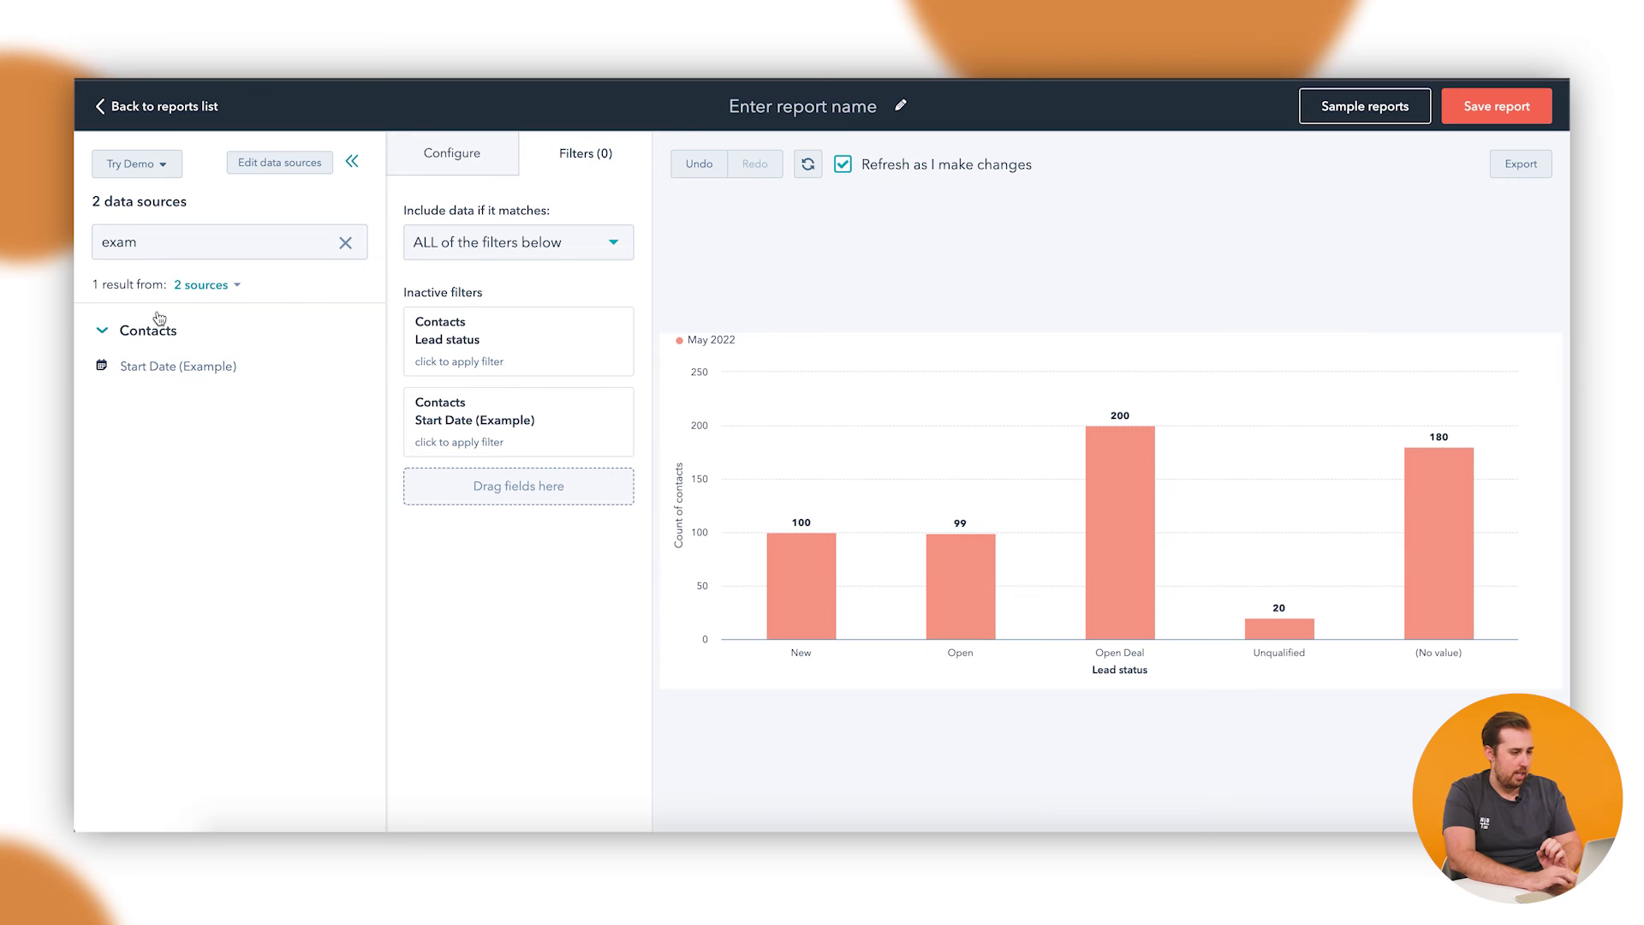
pyautogui.click(503, 342)
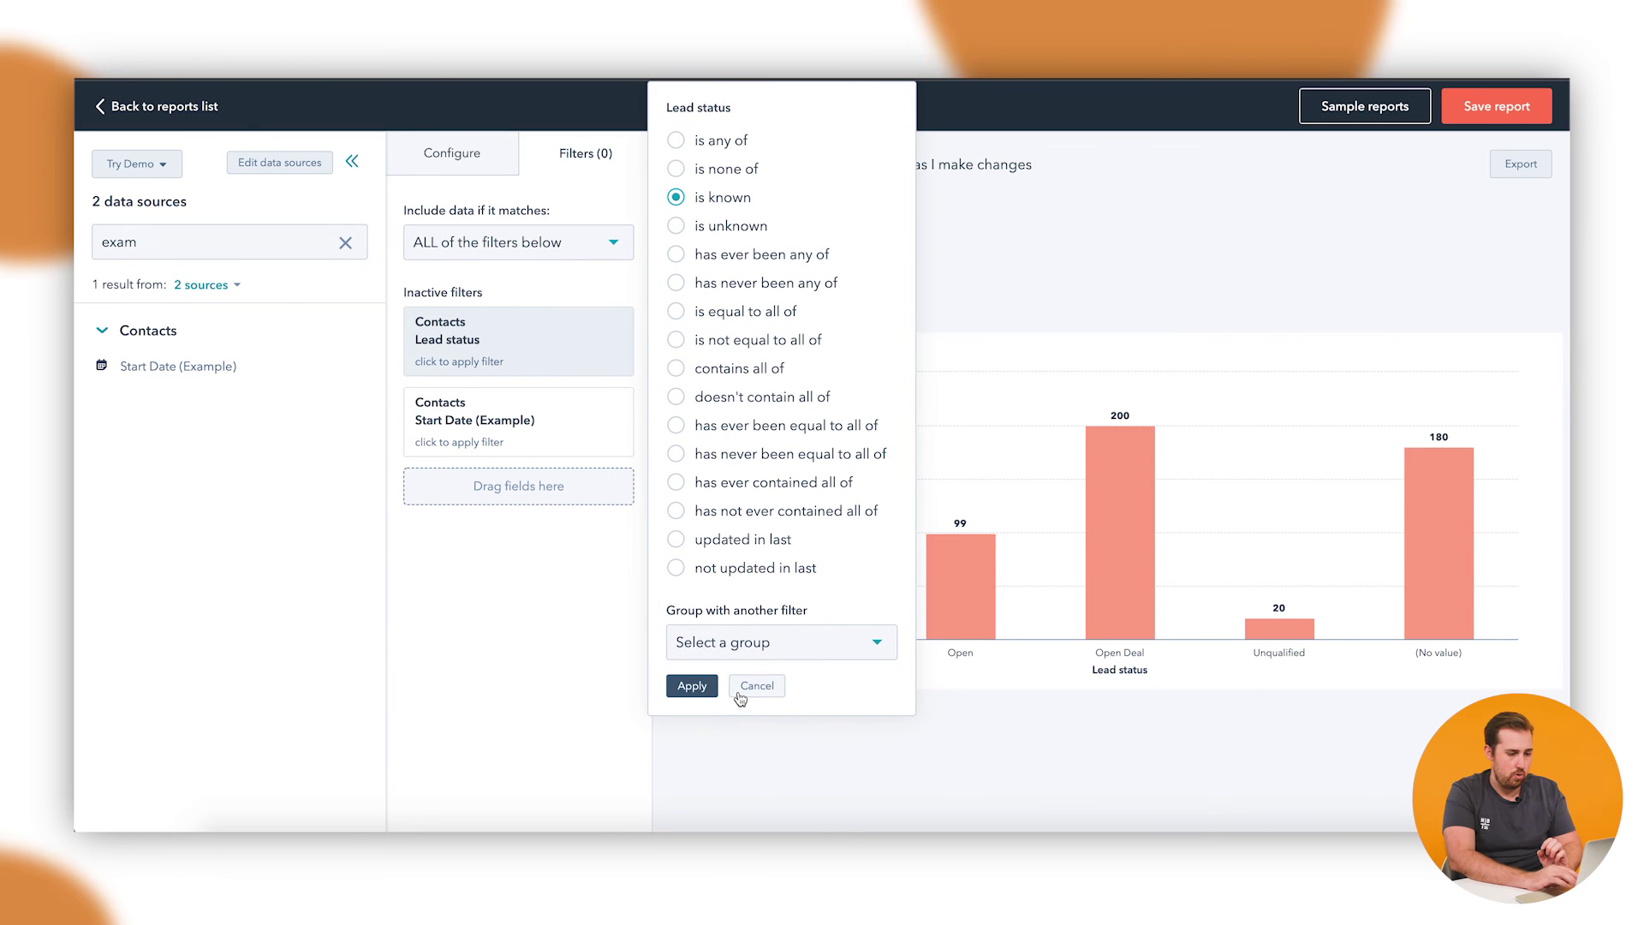
pyautogui.click(692, 685)
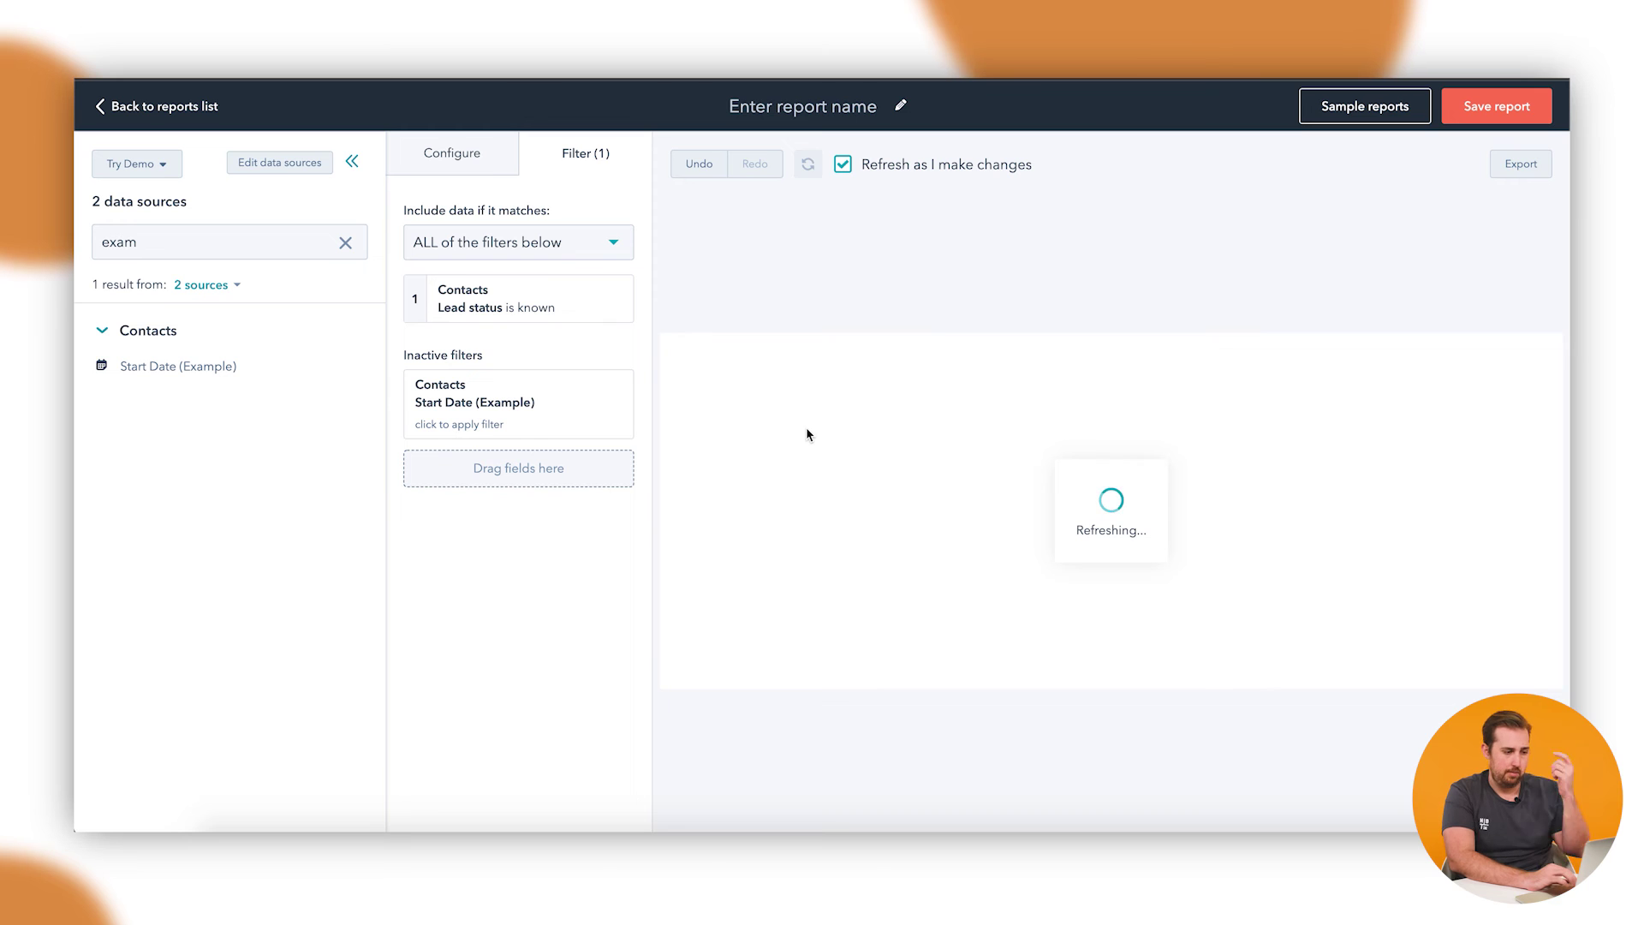
# Set the Start Date (Example) breakdown frequency to Daily
pyautogui.click(474, 174)
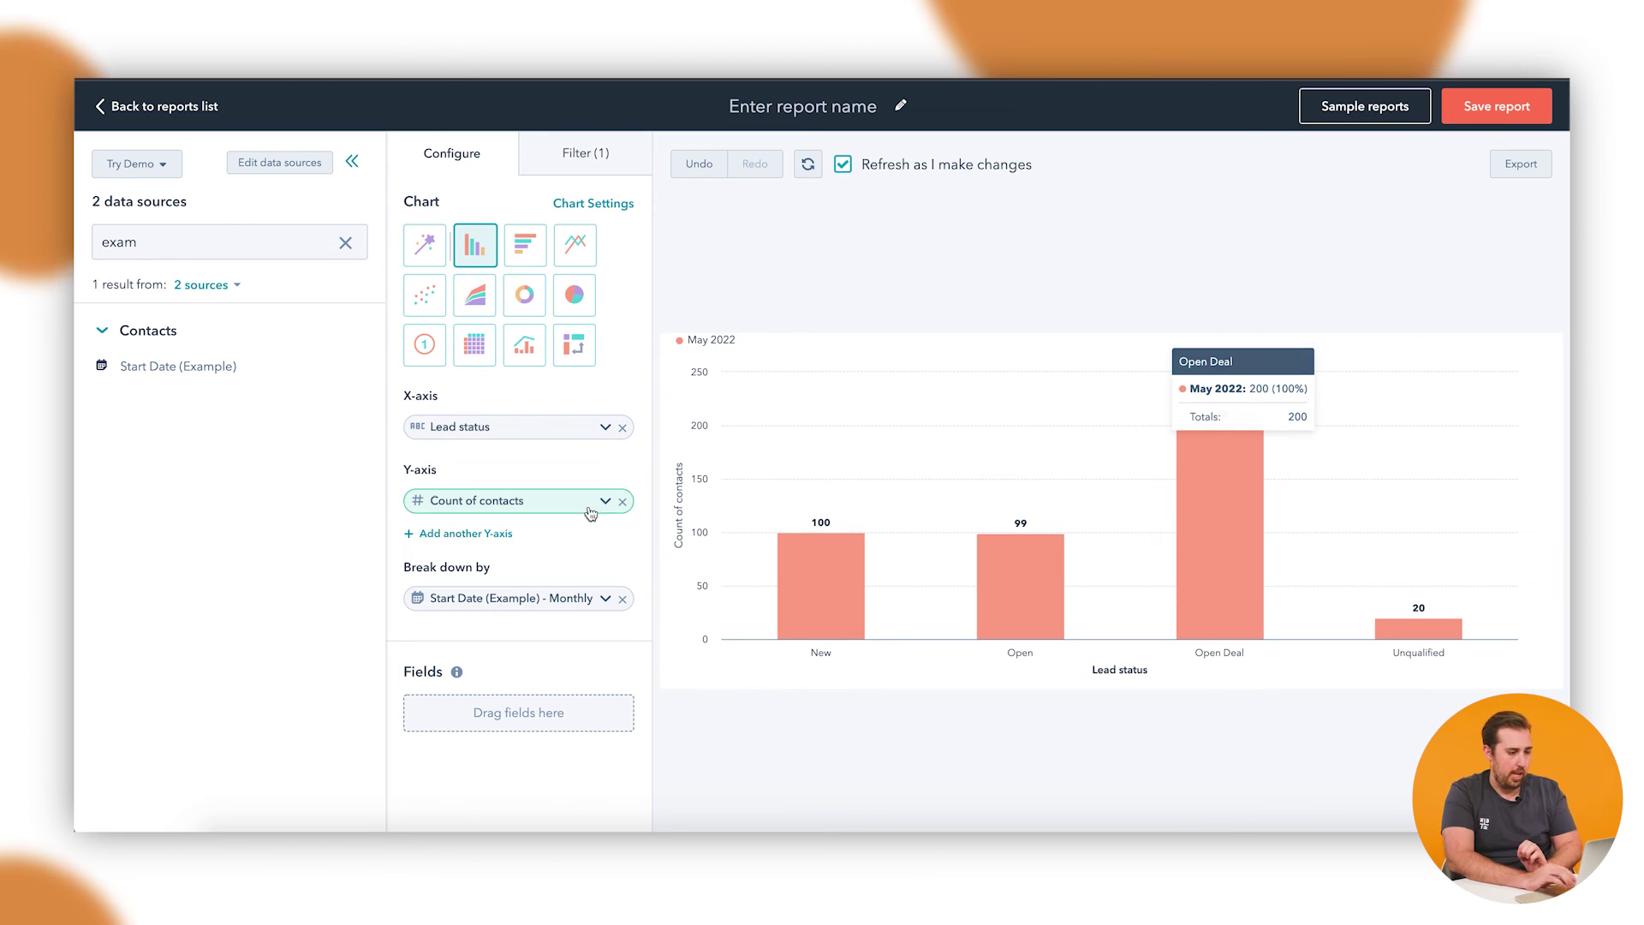
pyautogui.click(606, 599)
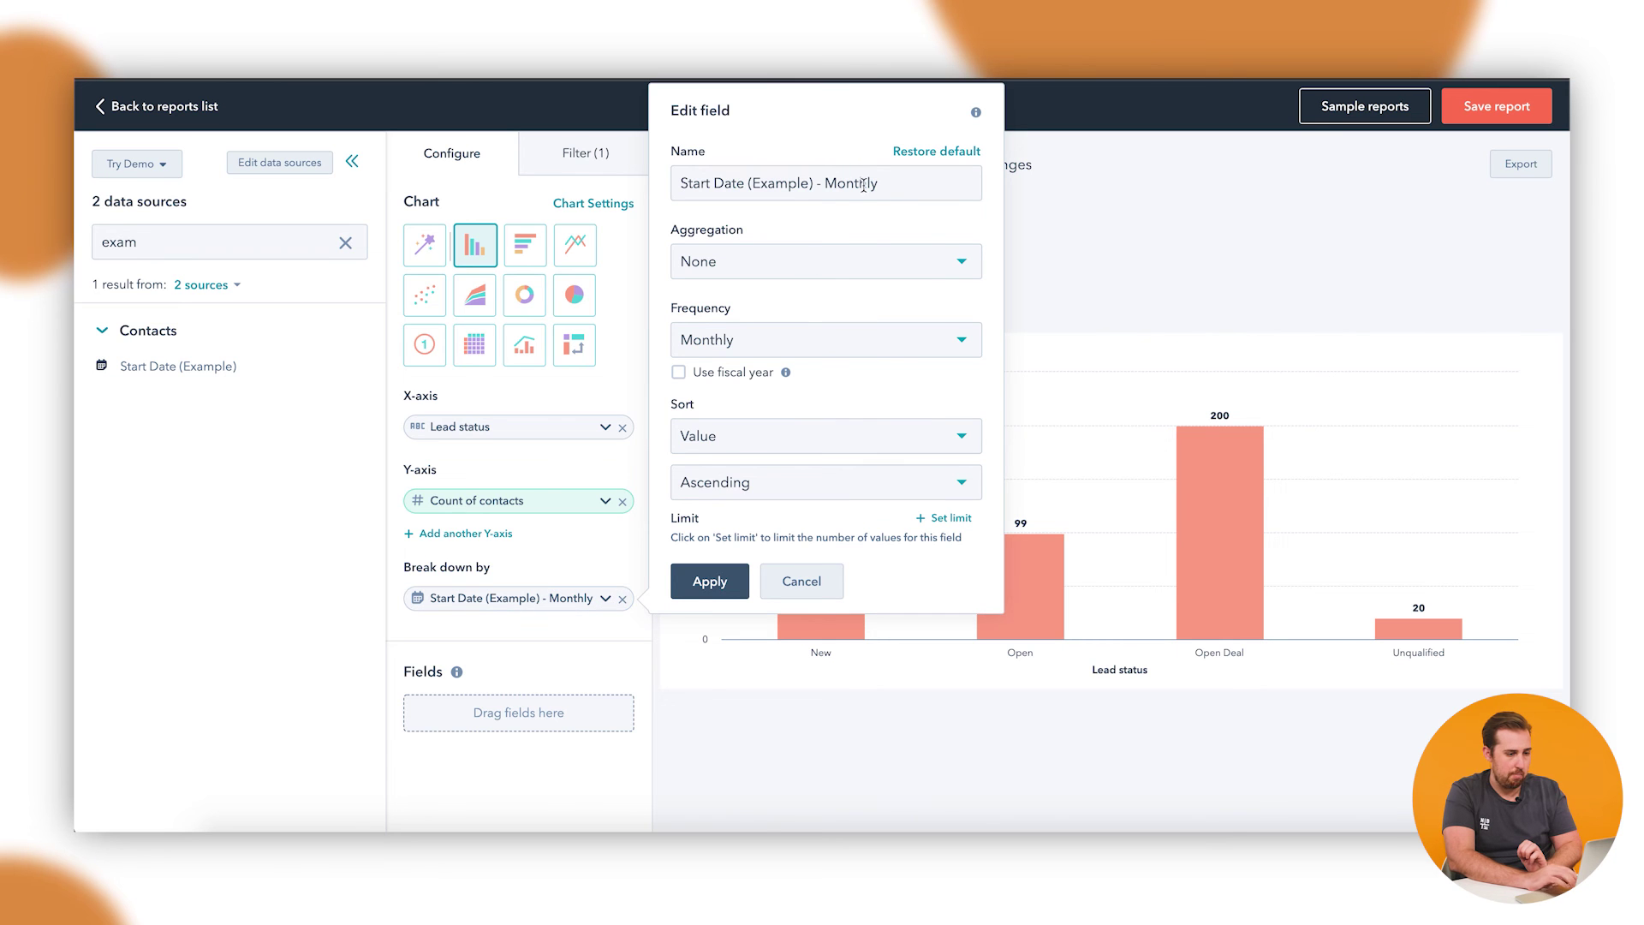
pyautogui.click(818, 339)
pyautogui.click(800, 382)
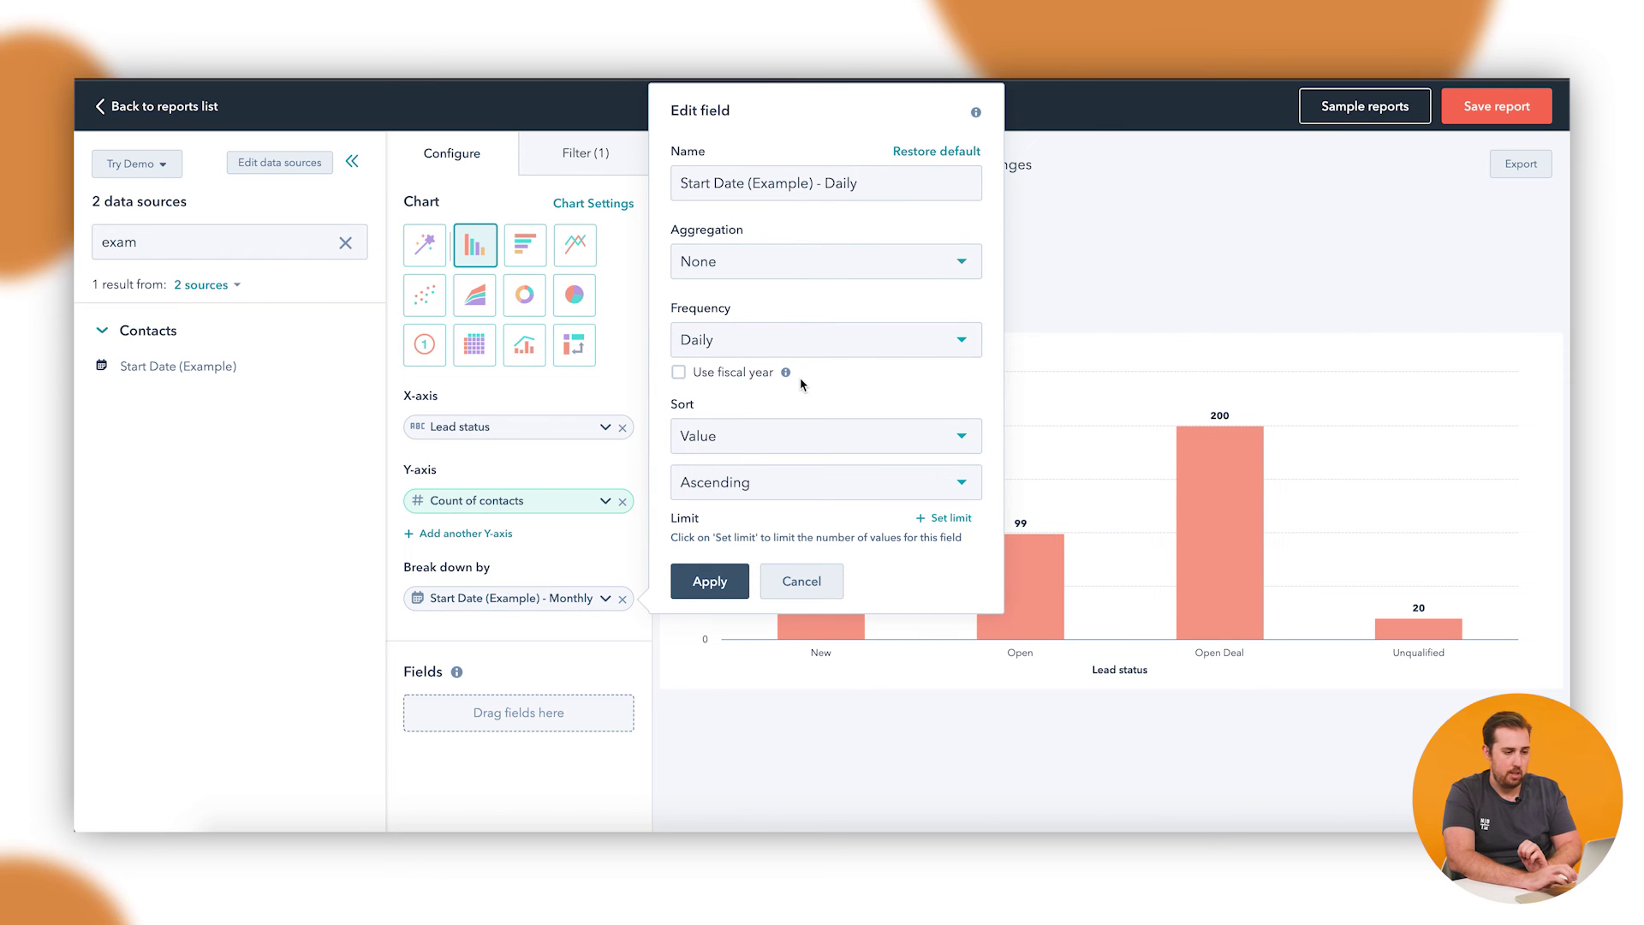
pyautogui.click(733, 578)
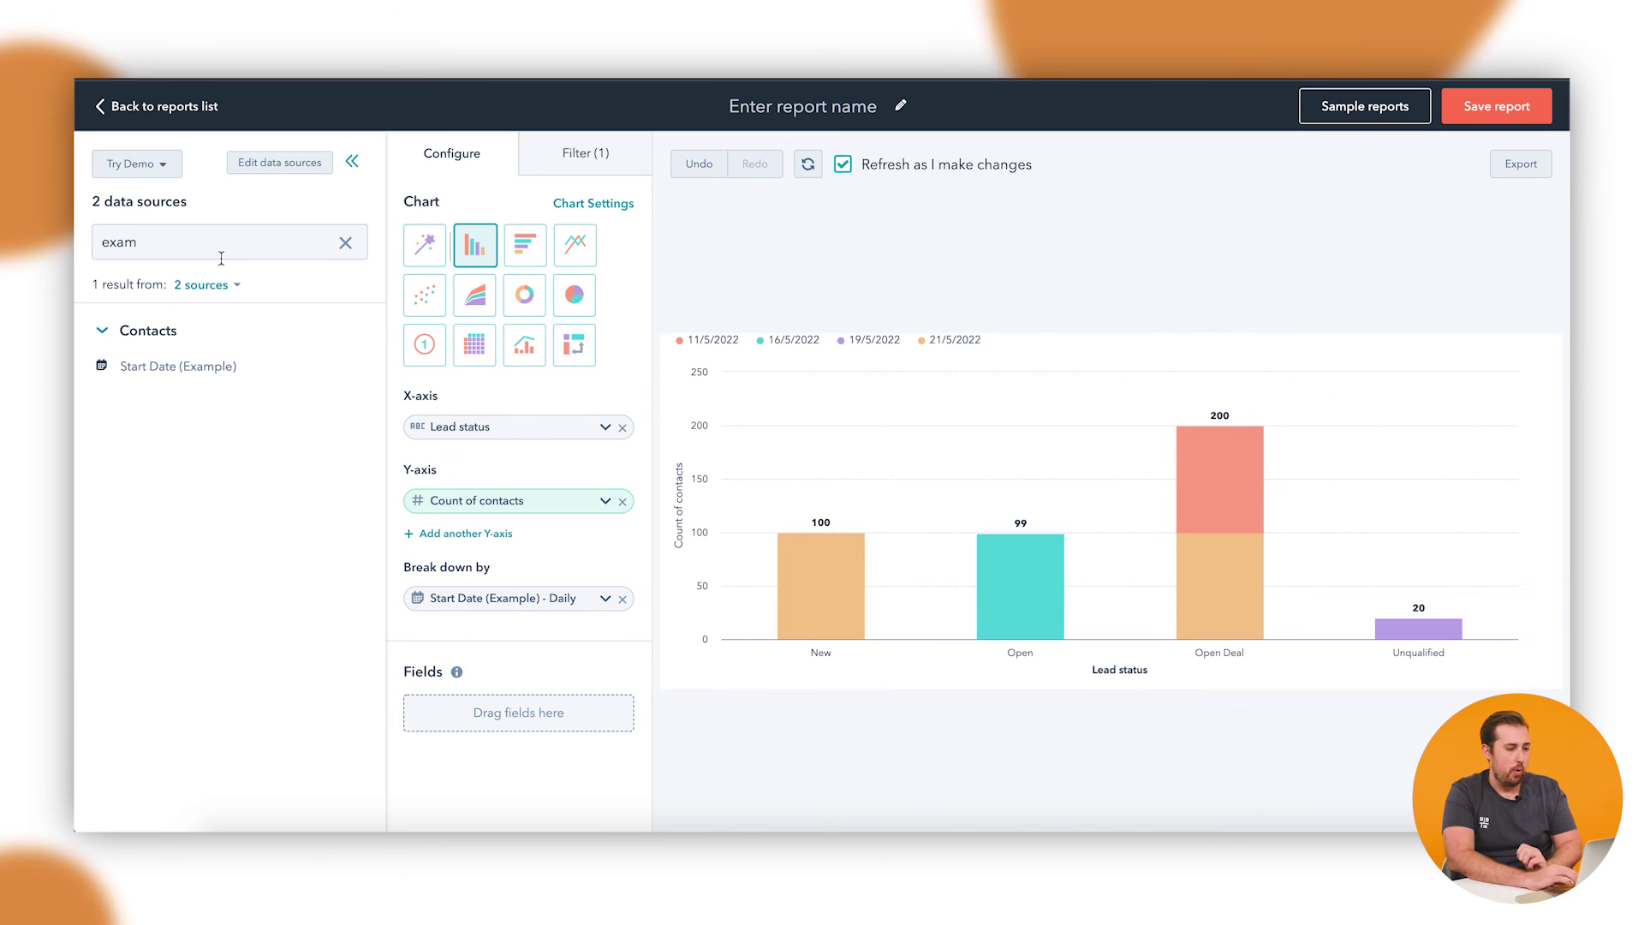
# Clear the field search and scroll through all available report fields
pyautogui.click(343, 244)
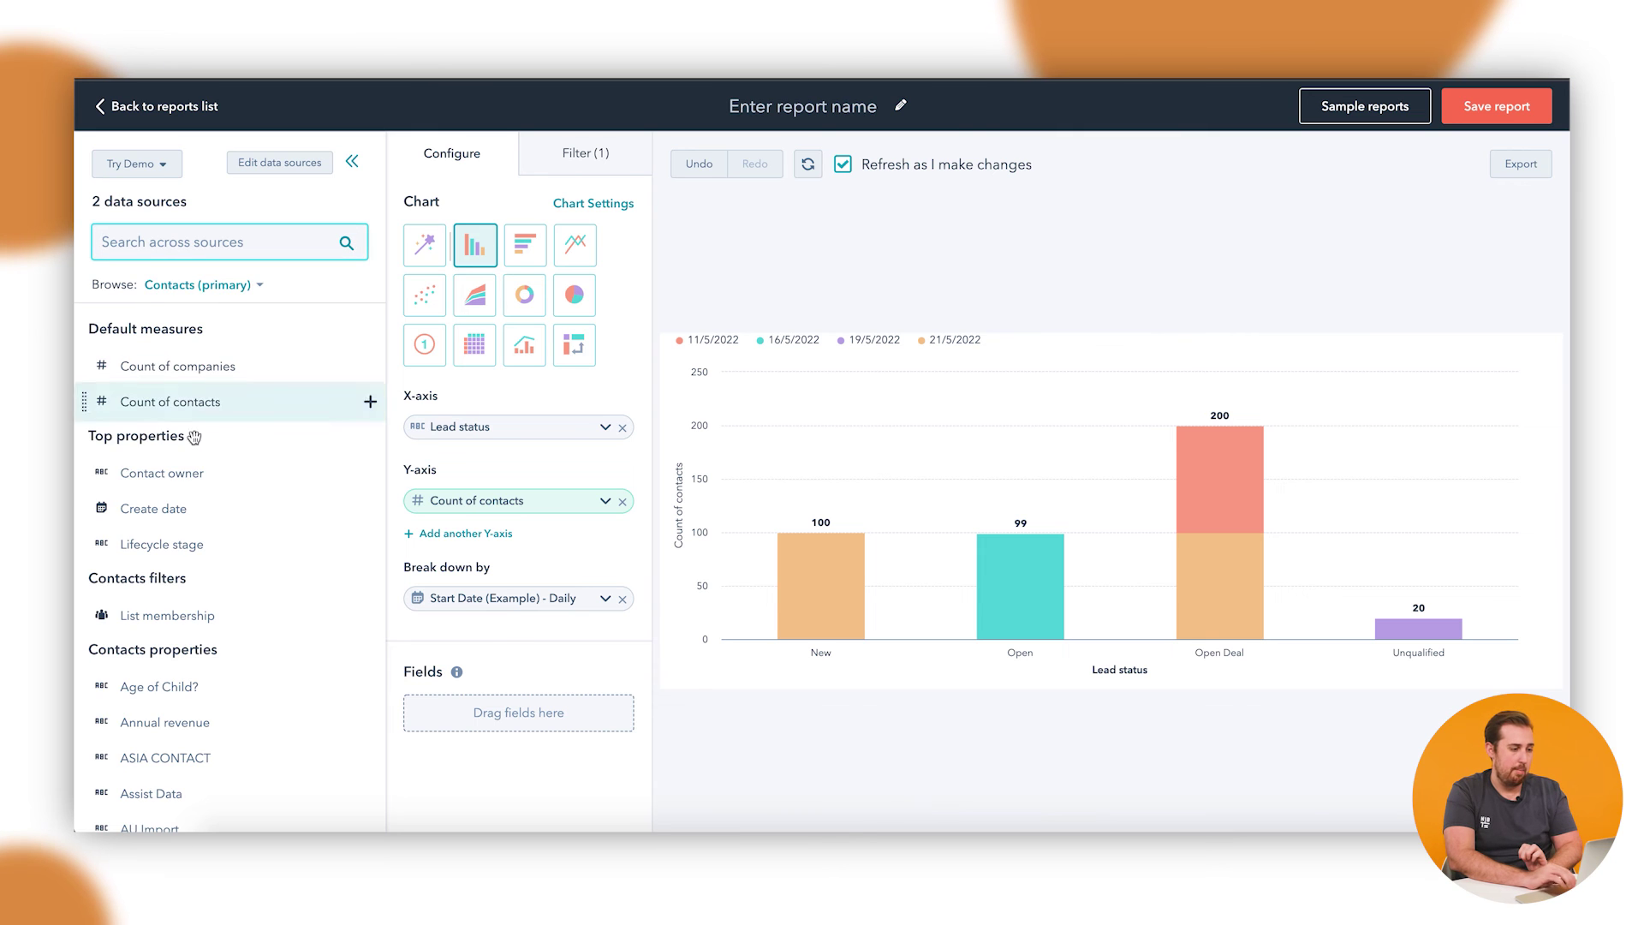
pyautogui.scroll(-1, 116, 411)
pyautogui.scroll(-15, 180, 599)
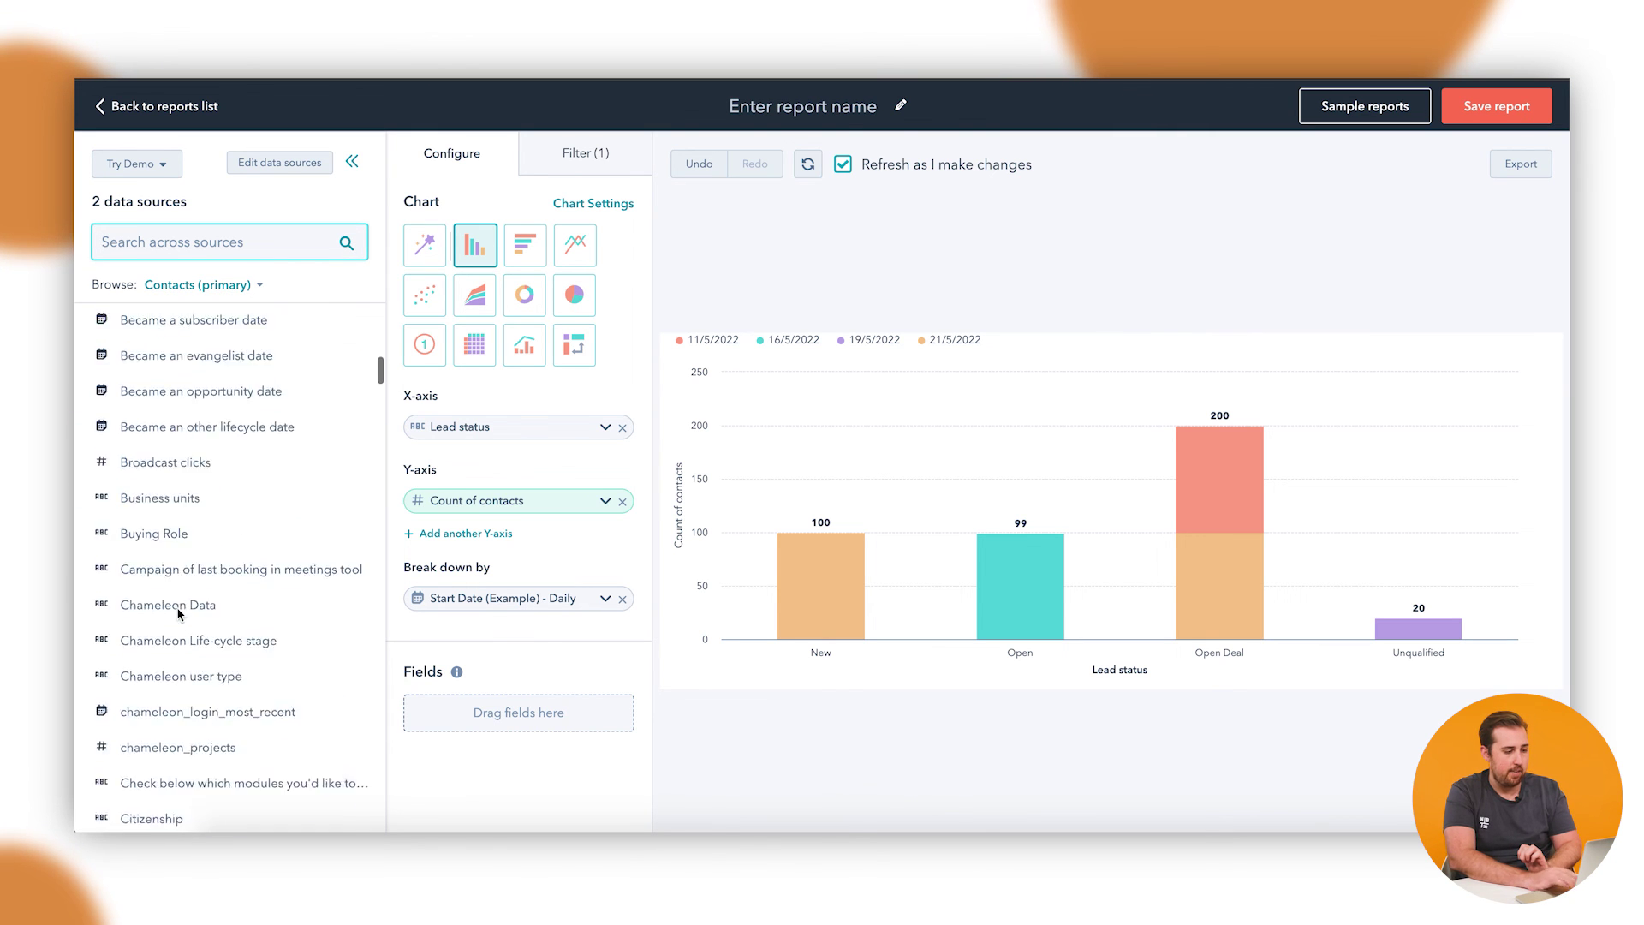
pyautogui.scroll(-20, 180, 613)
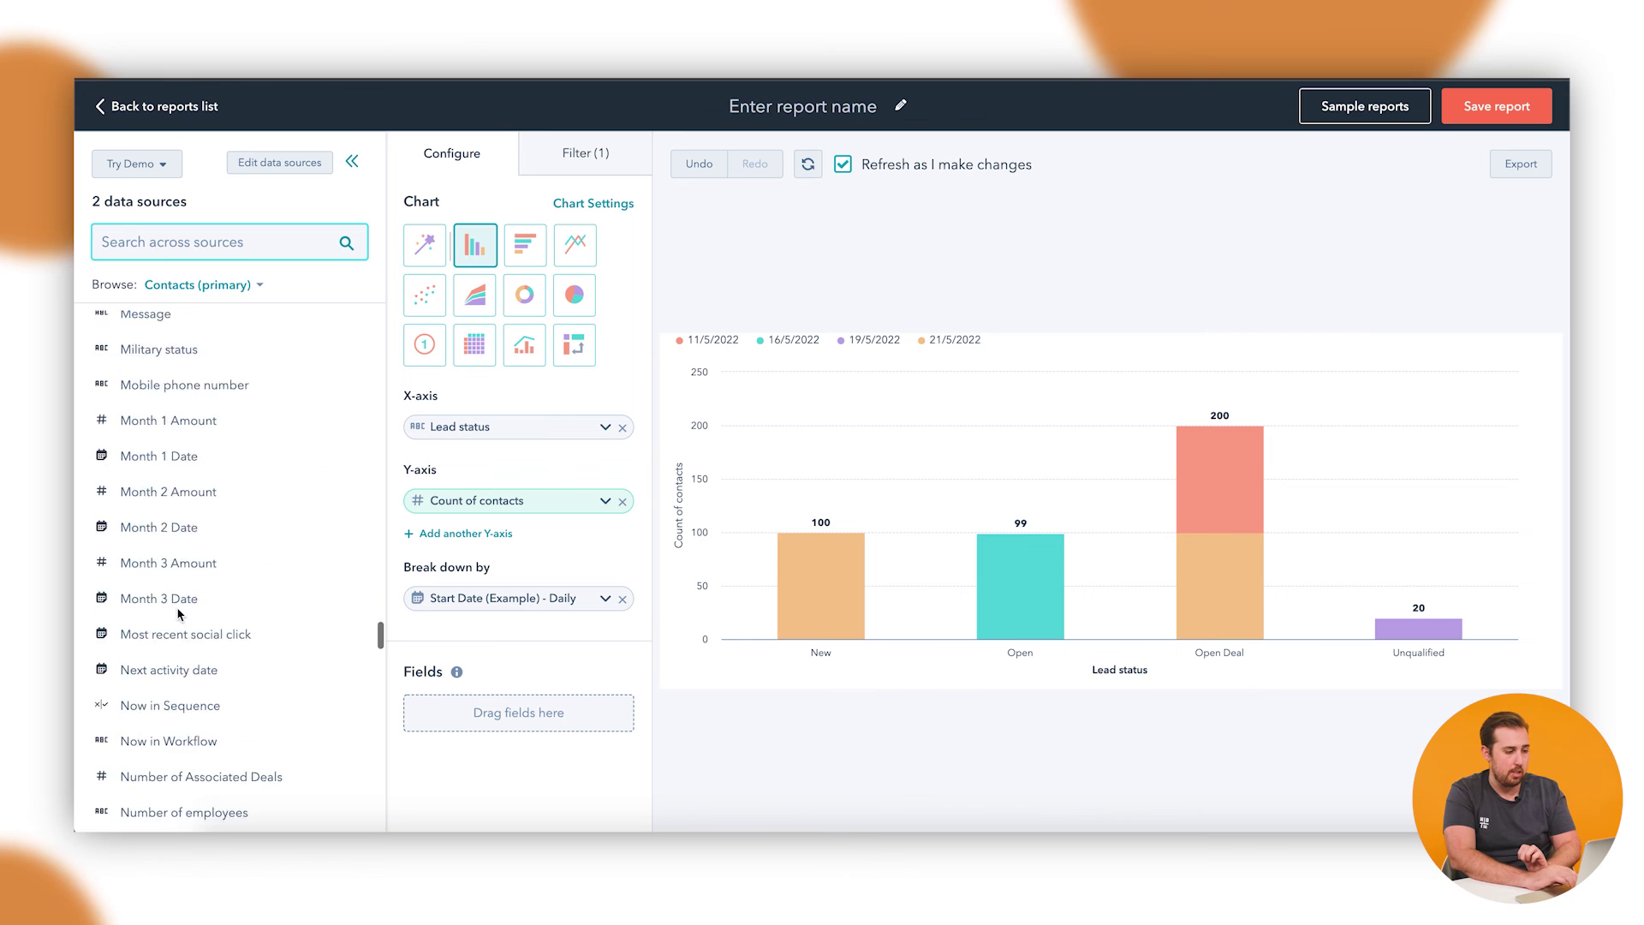
pyautogui.scroll(-20, 180, 613)
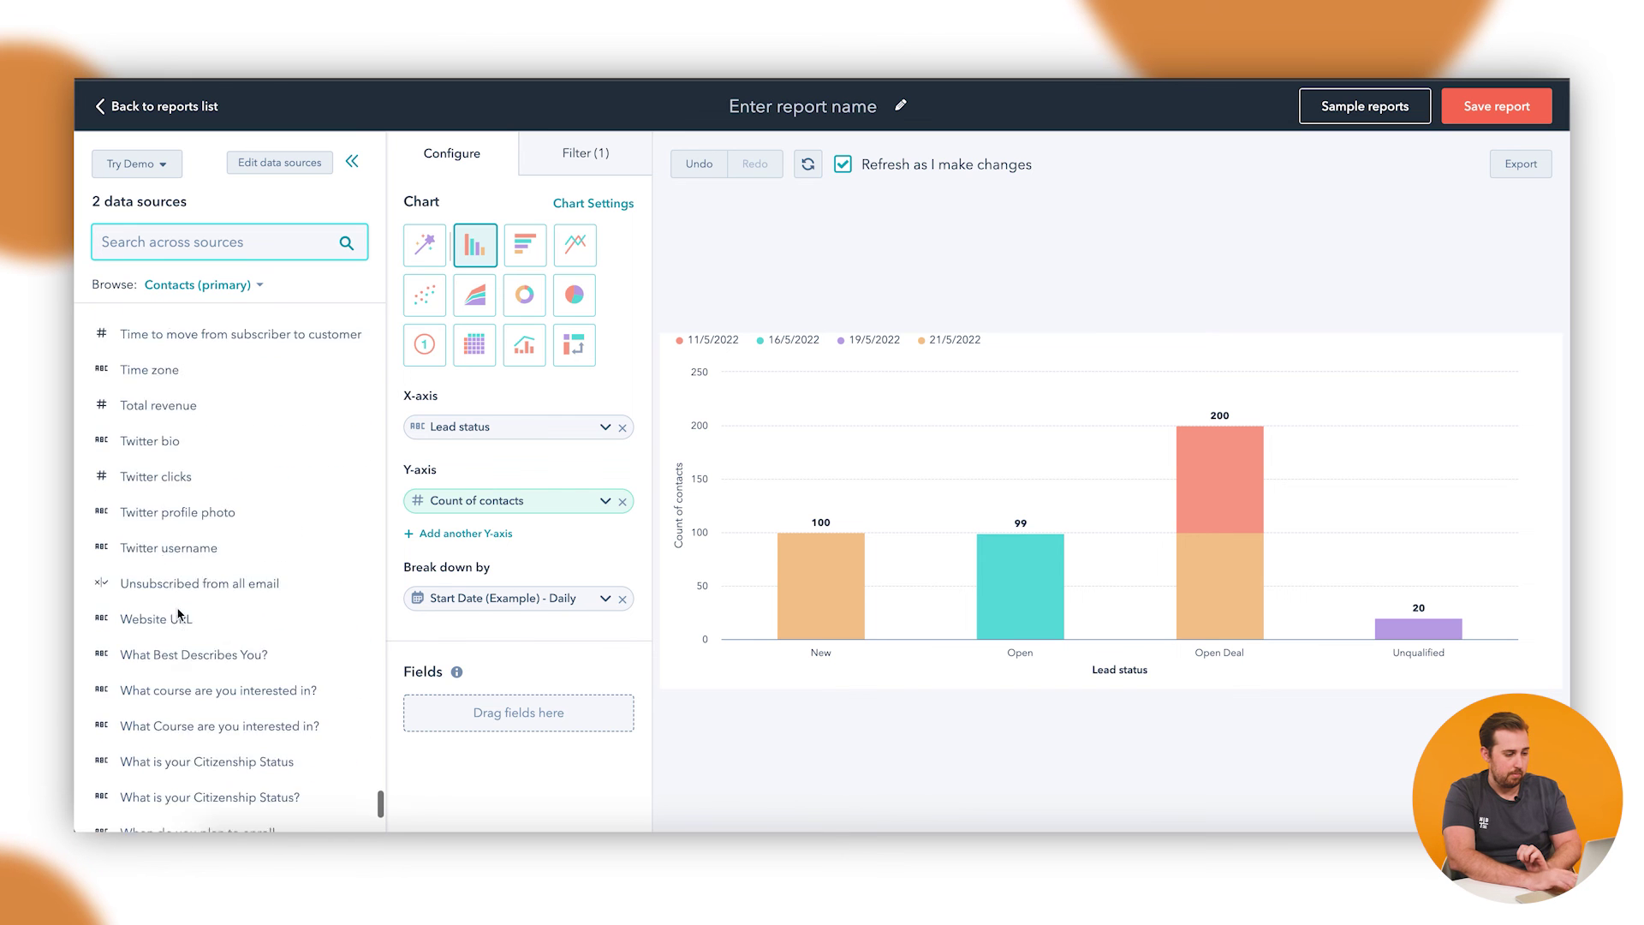
pyautogui.scroll(20, 178, 611)
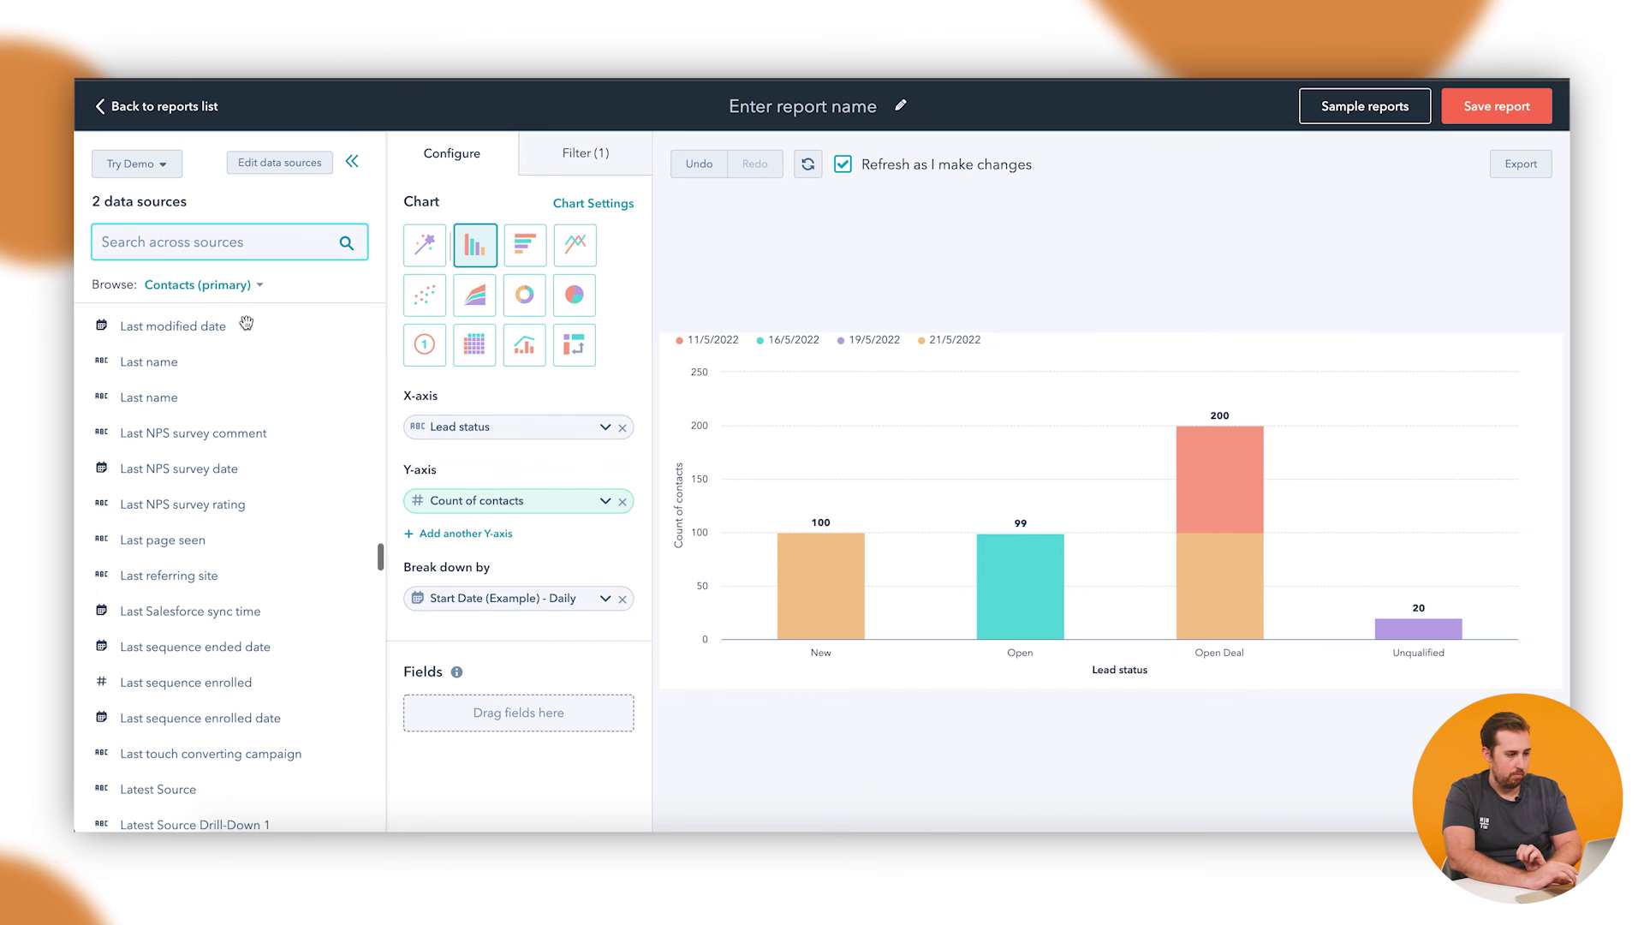
# Browse the Companies fields and break the chart down by Create date
pyautogui.click(234, 289)
pyautogui.click(191, 346)
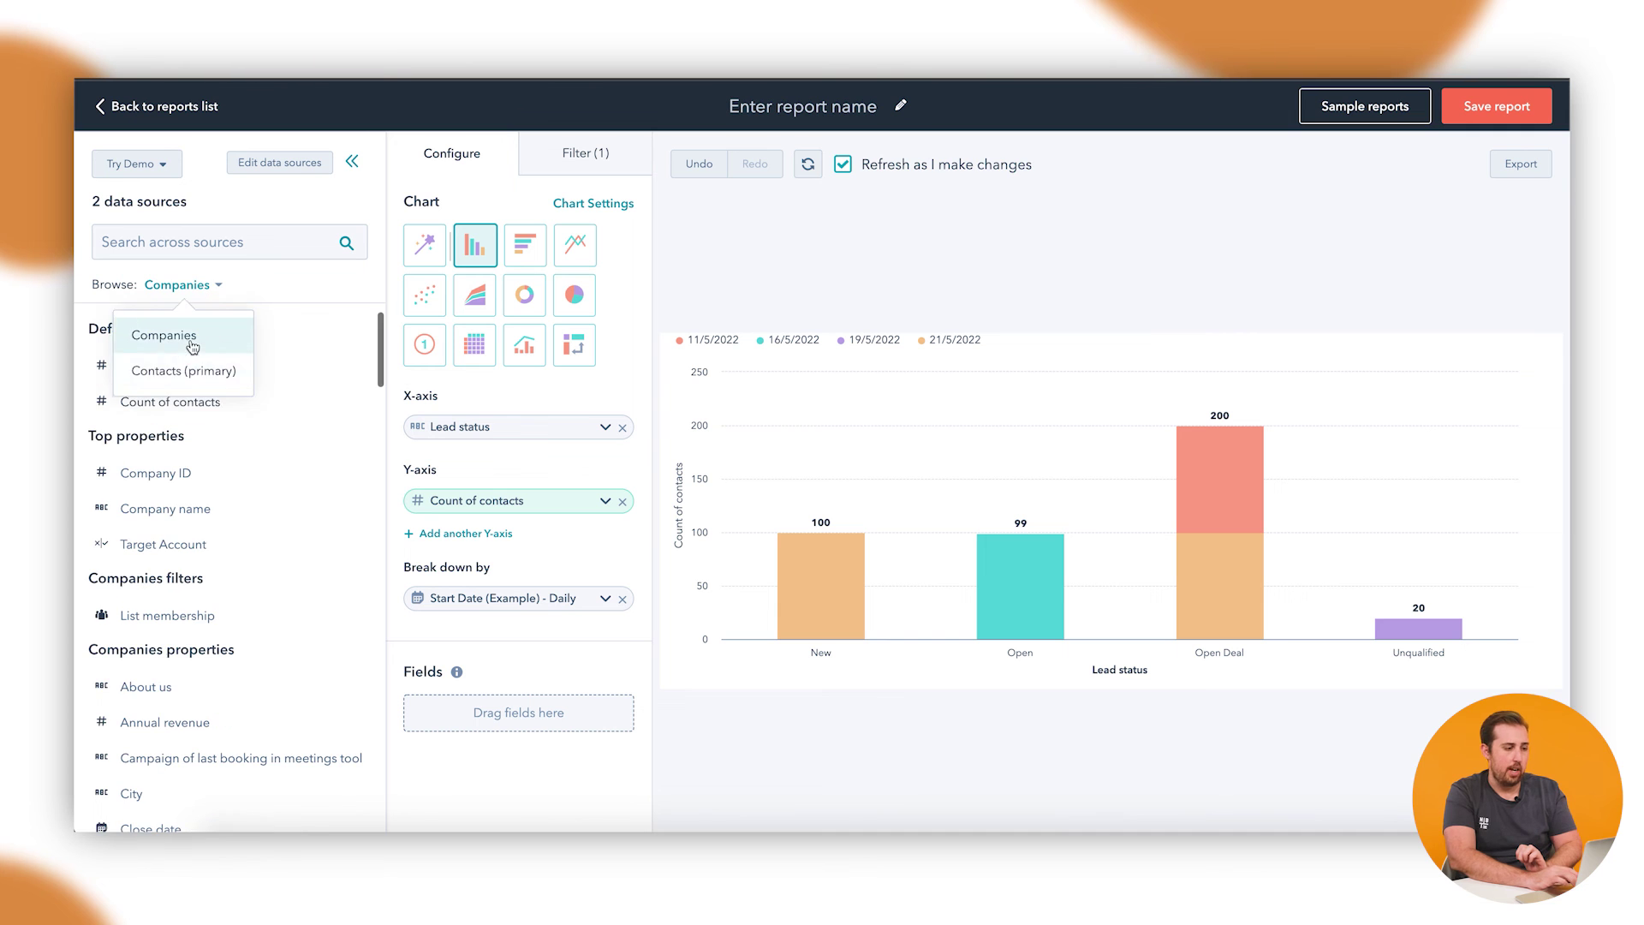
pyautogui.click(192, 346)
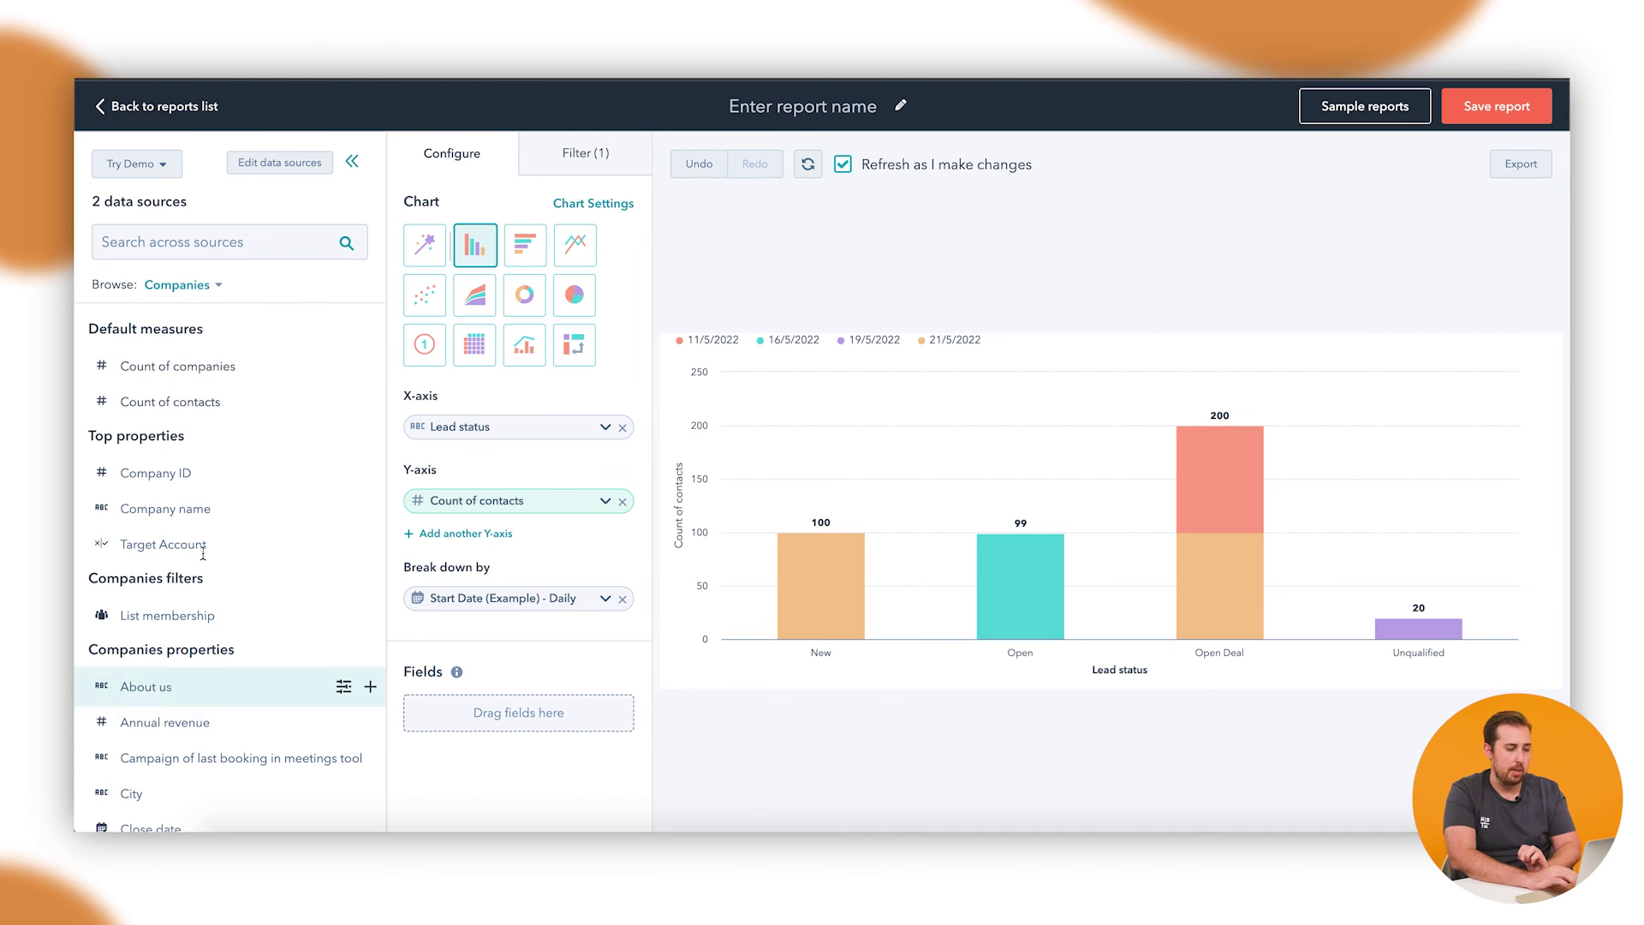
pyautogui.scroll(-10, 199, 550)
pyautogui.scroll(10, 203, 555)
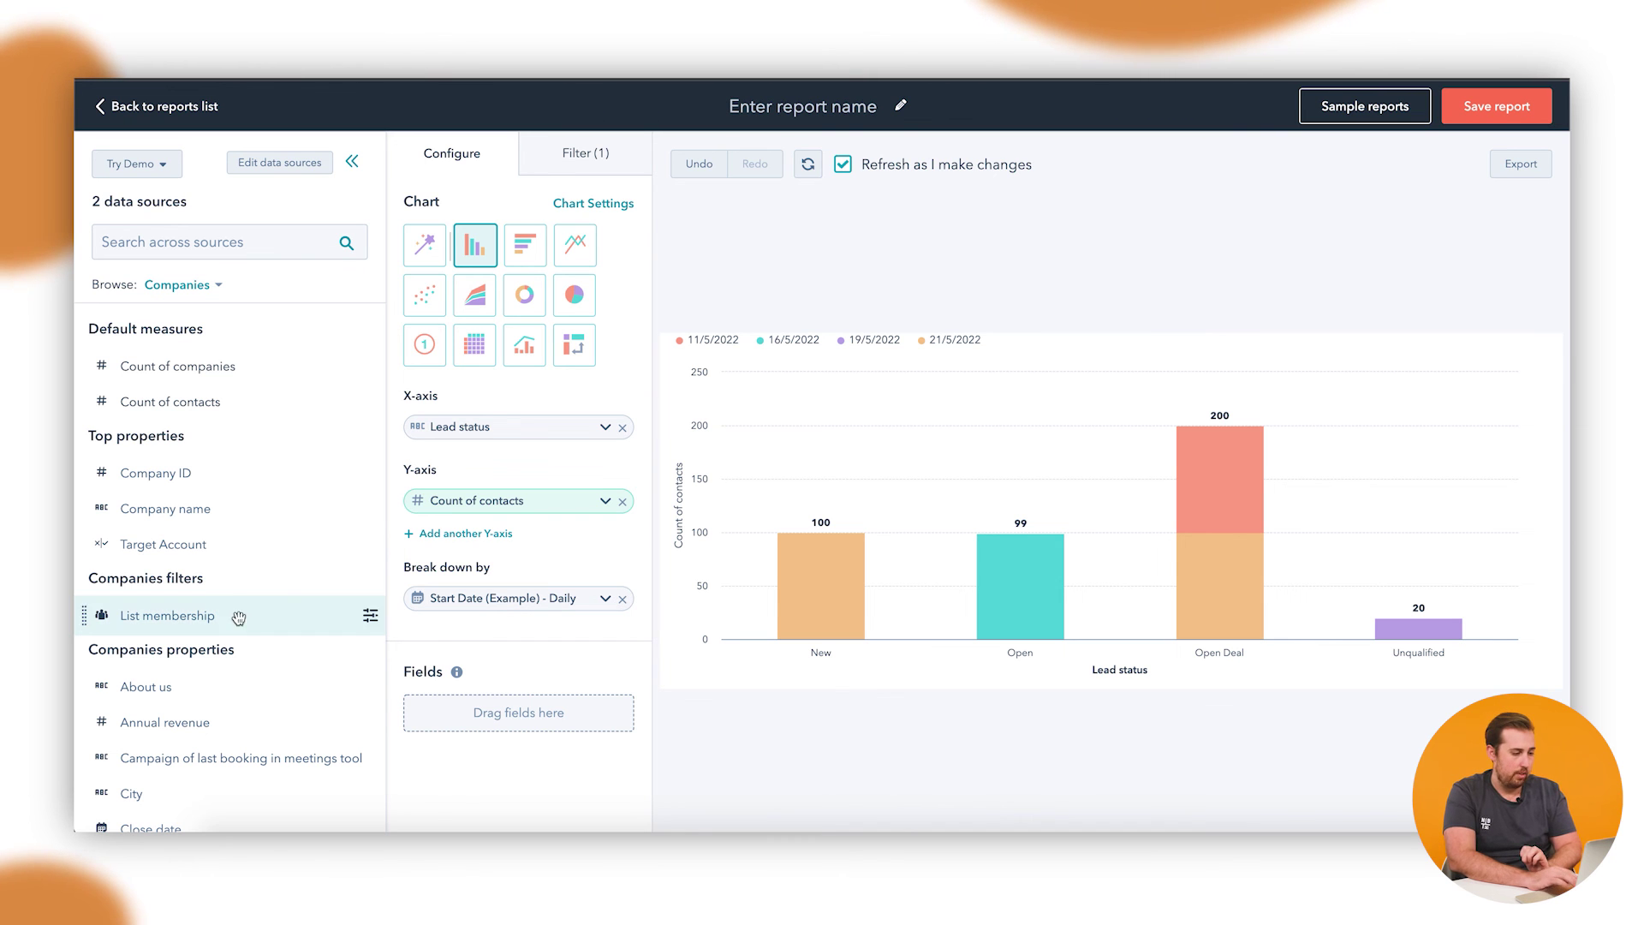
pyautogui.scroll(-4, 291, 649)
pyautogui.scroll(-3, 291, 649)
pyautogui.moveTo(197, 553); pyautogui.dragTo(440, 594)
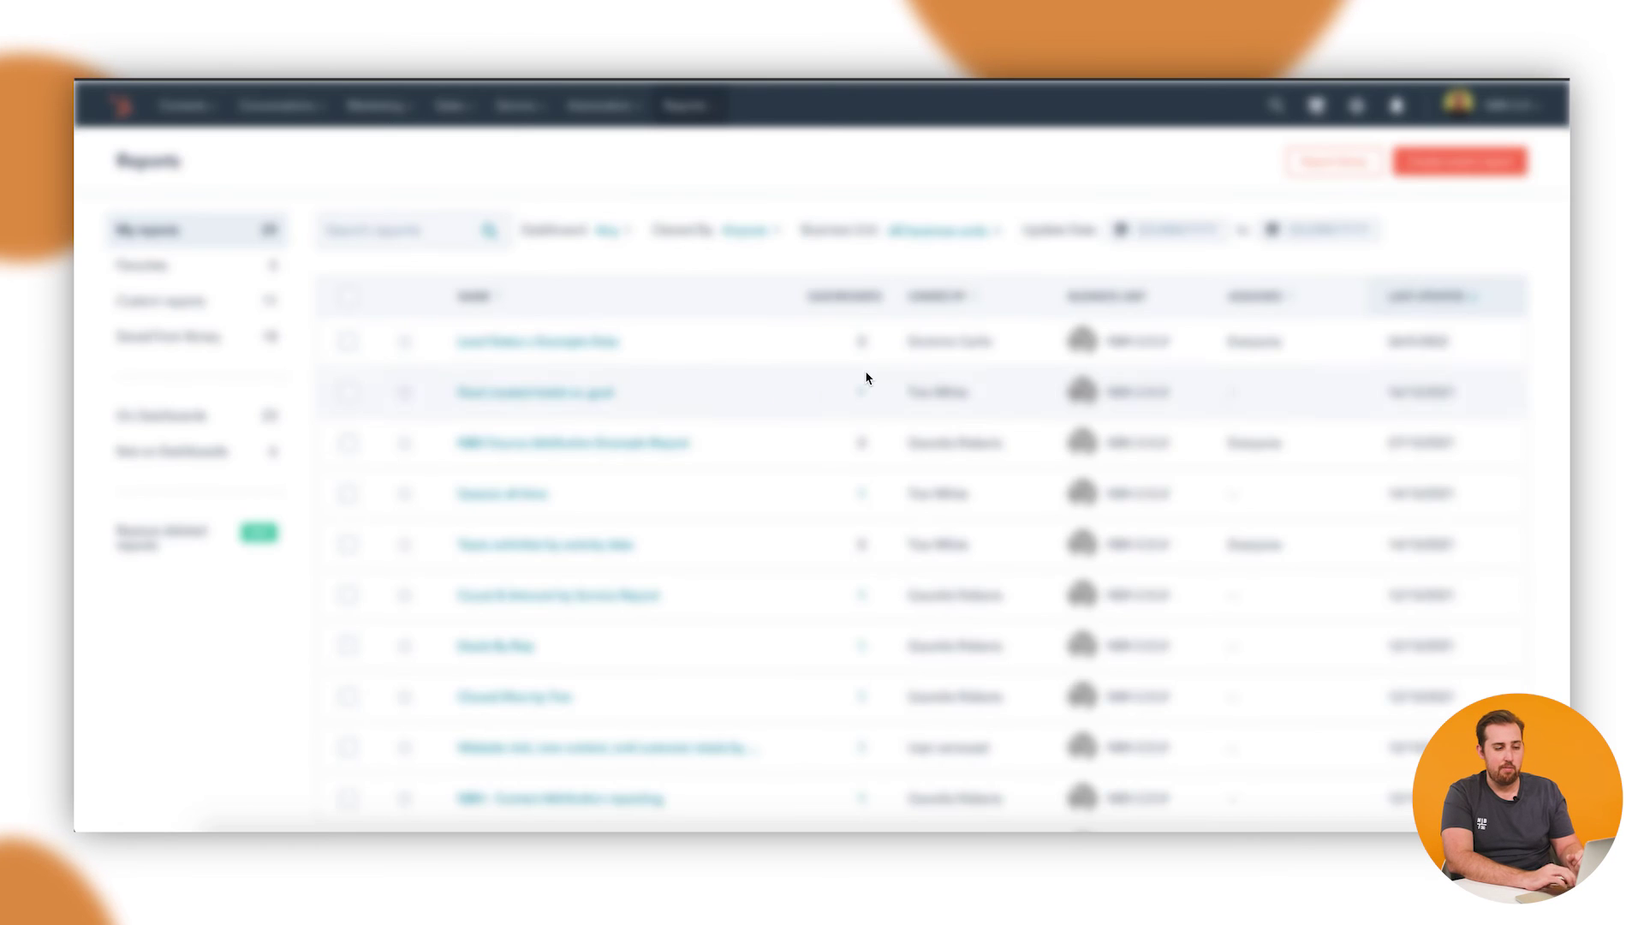
# Open the saved 'Lead Status x Example Date' report from the Reports list
pyautogui.click(538, 341)
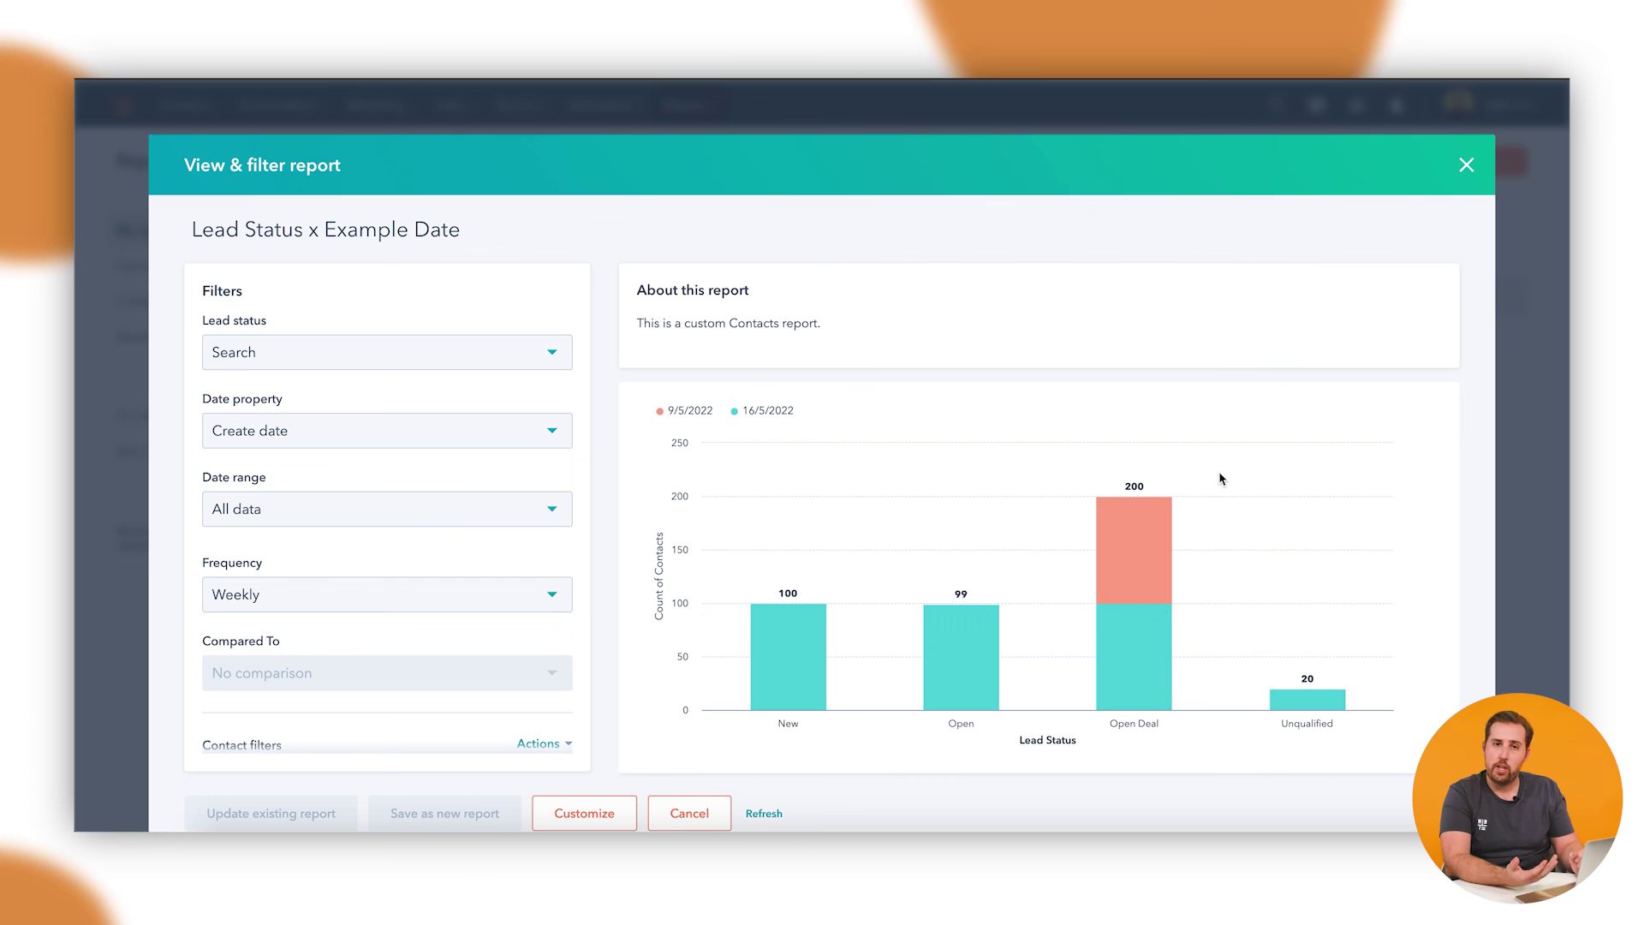
pyautogui.moveTo(1132, 647)
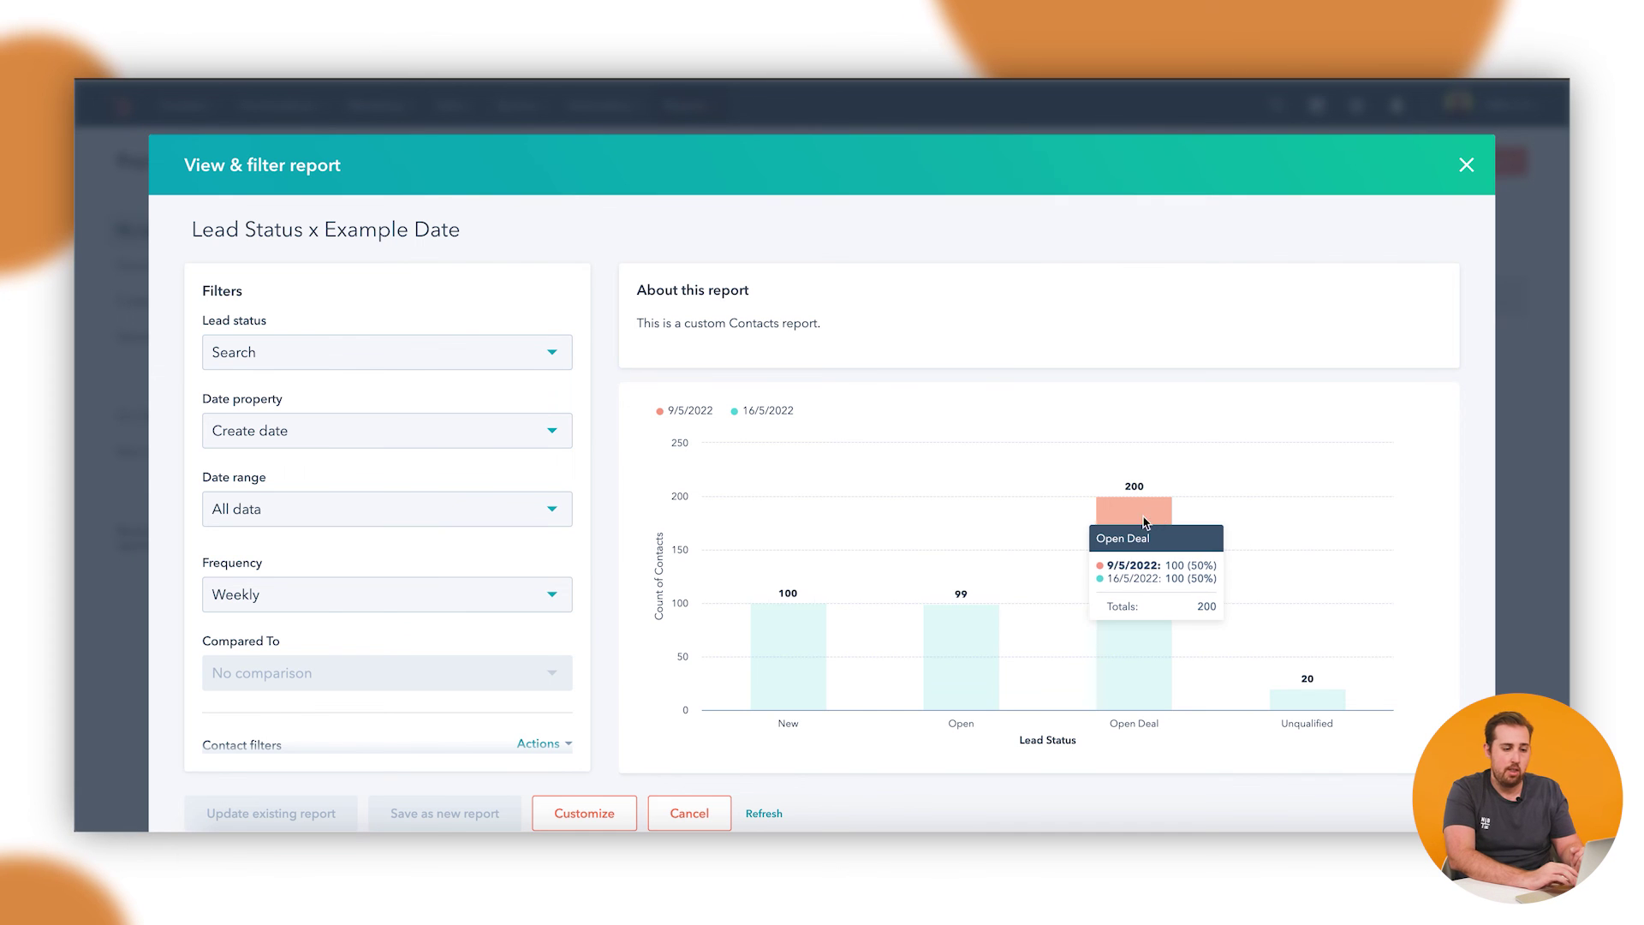
# Drill into the Open Deal column to list its 100 contacts
pyautogui.click(1139, 523)
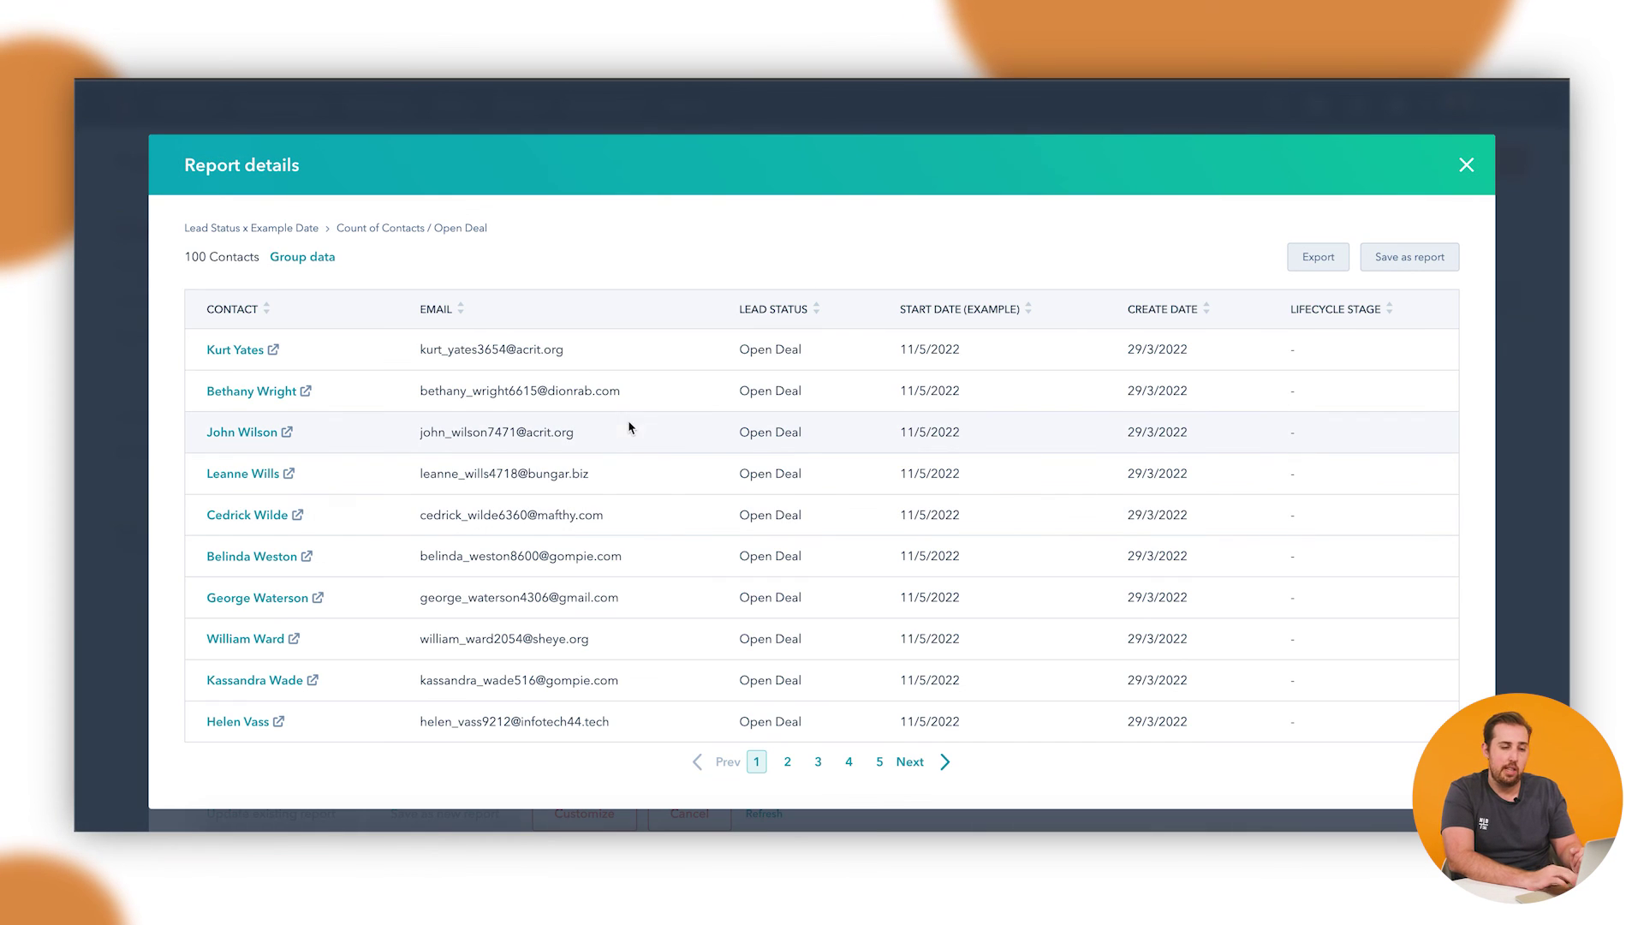